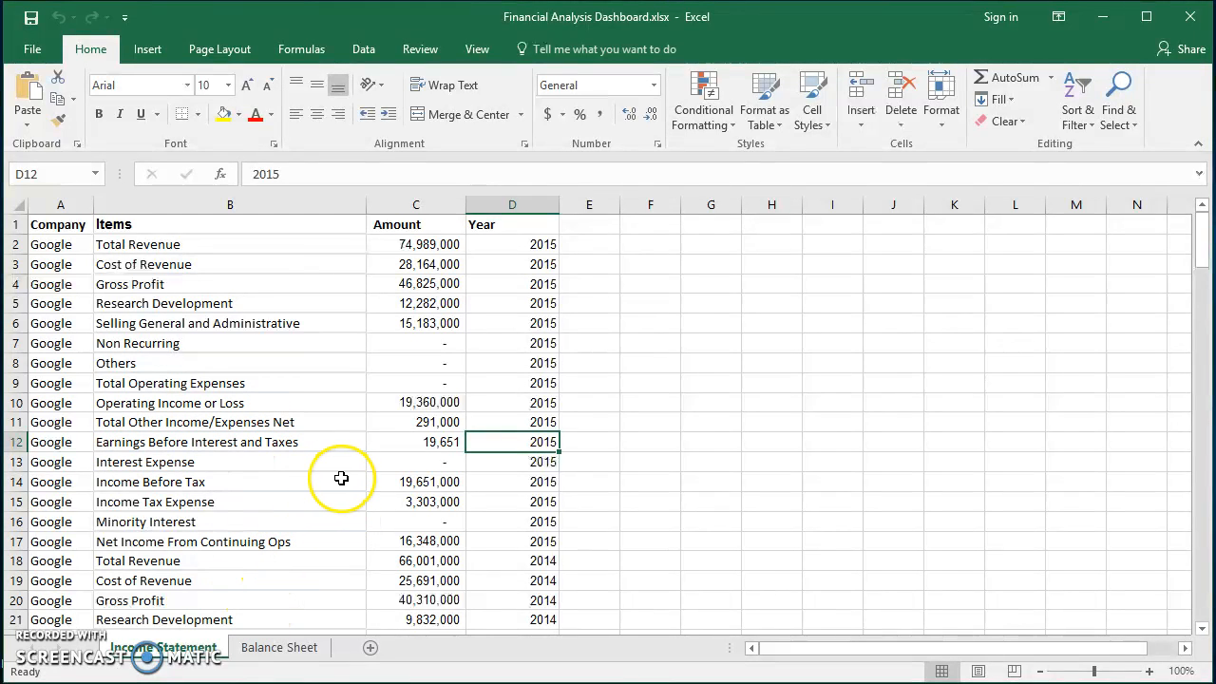
Create a PivotTable on a new worksheet from the Income Statement data range A1:D152.
scroll(264, 479, "down", 1)
left_click(279, 646)
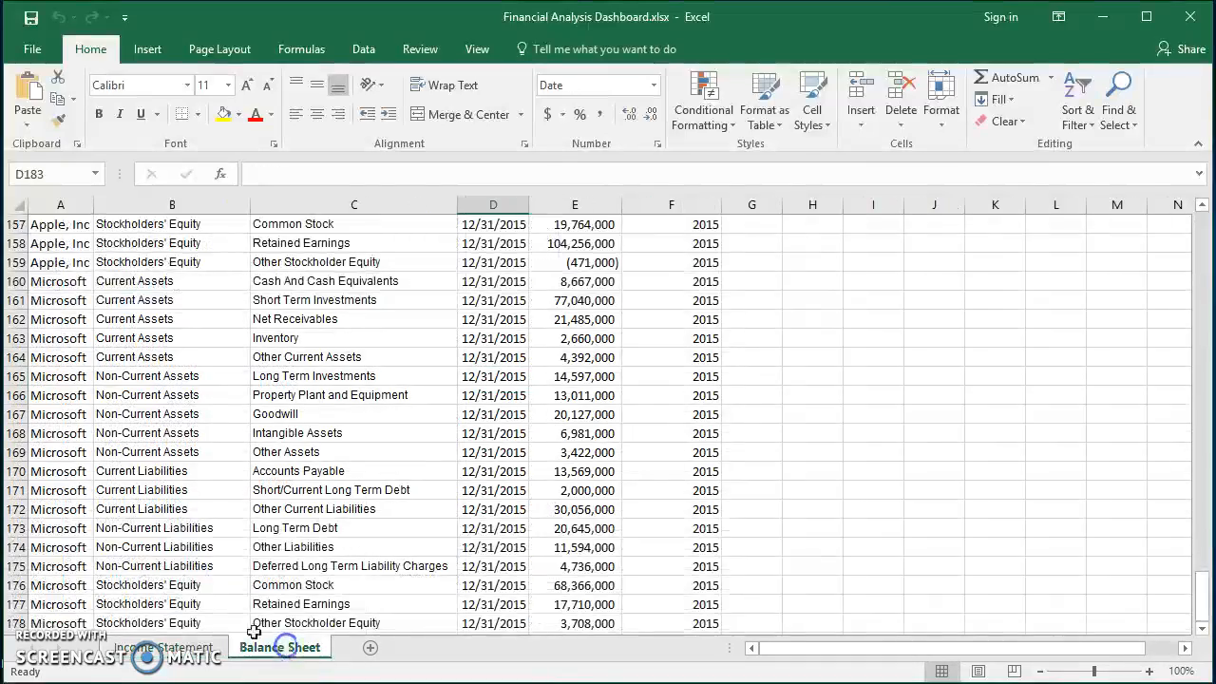
left_click(163, 647)
scroll(231, 499, "up", 1)
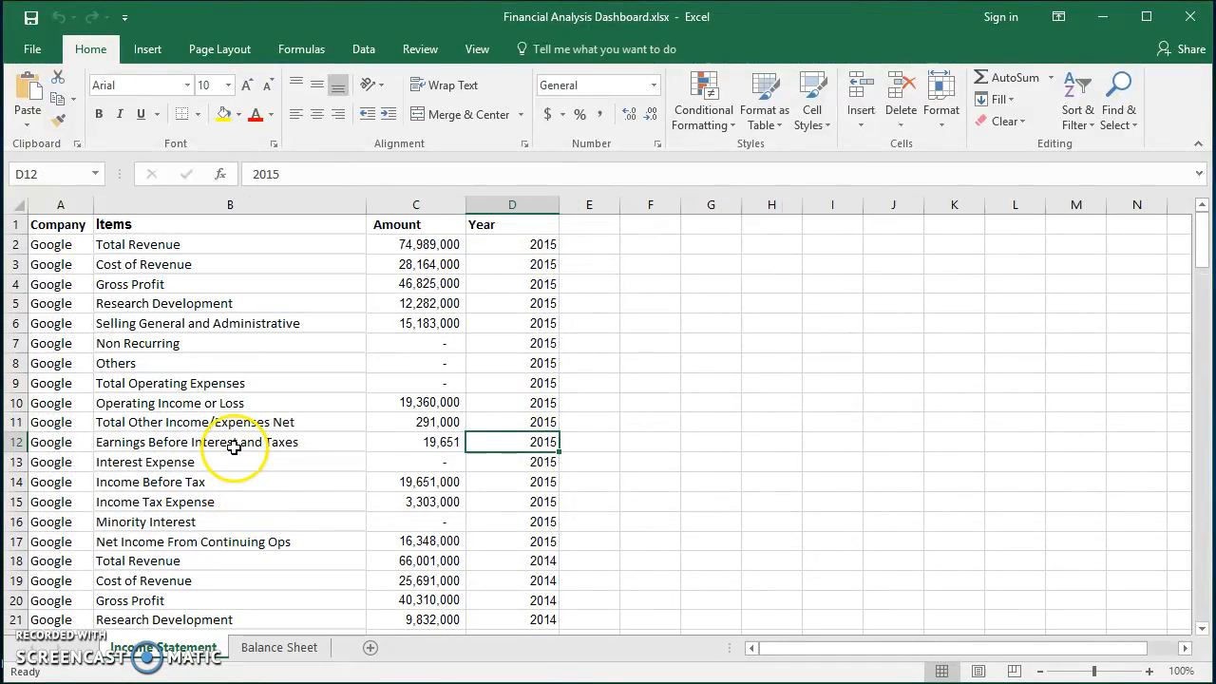
left_click(228, 339)
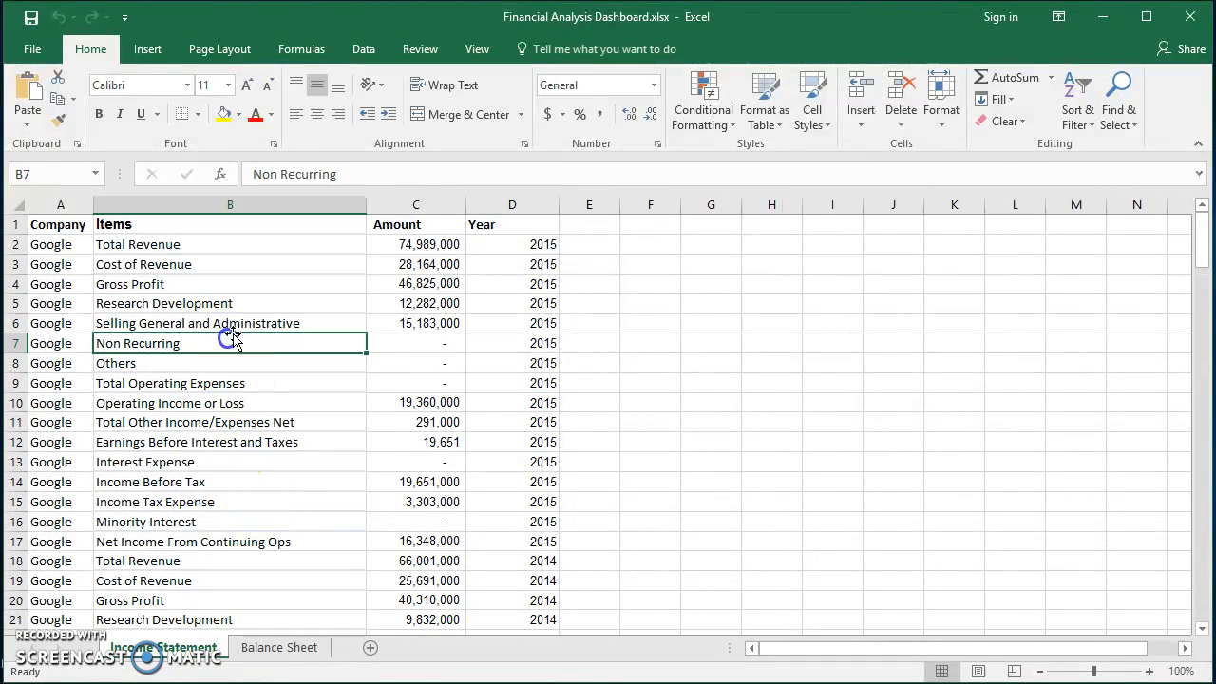
left_click(150, 50)
left_click(36, 95)
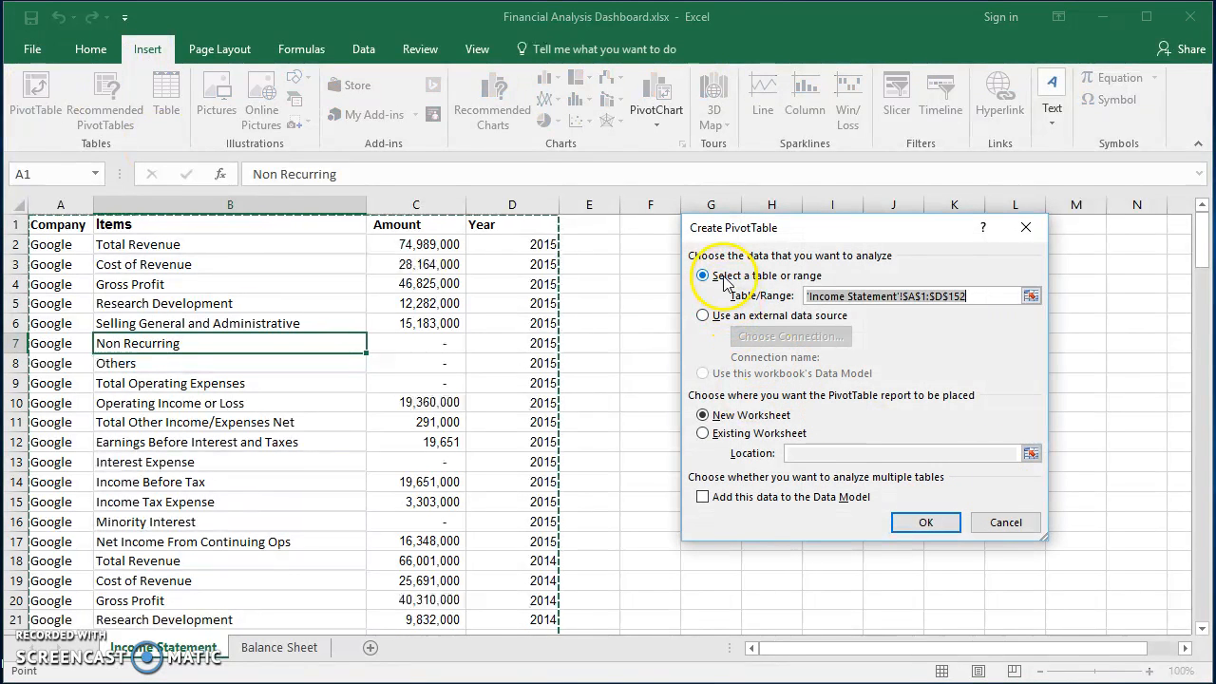
scroll(543, 372, "down", 6)
scroll(543, 380, "up", 6)
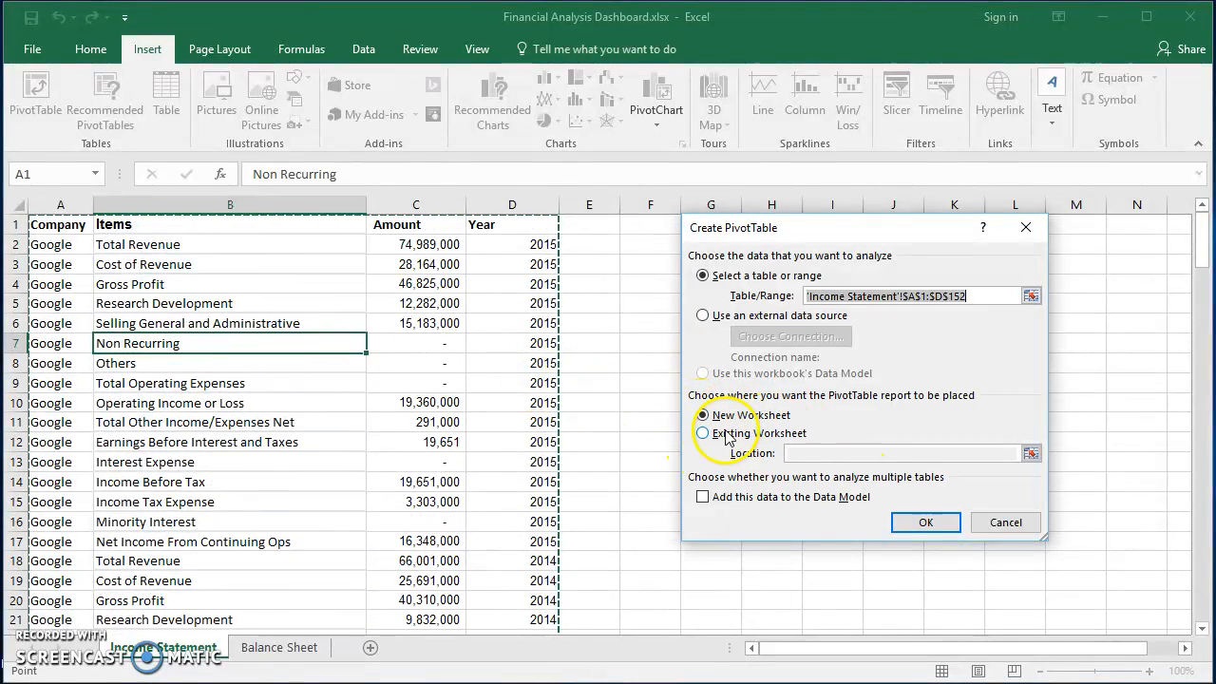
left_click(925, 521)
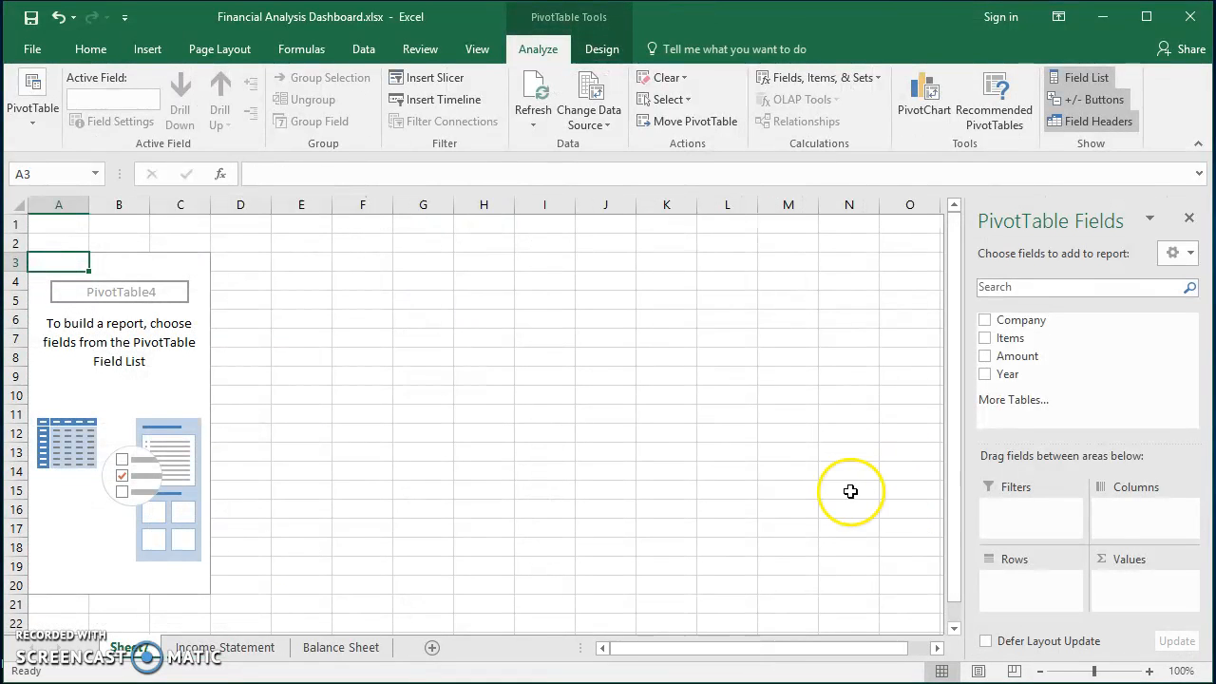
Lay out the PivotTable with Company in rows, Items in columns and Amount in values.
left_click_drag(1010, 320, 1015, 581)
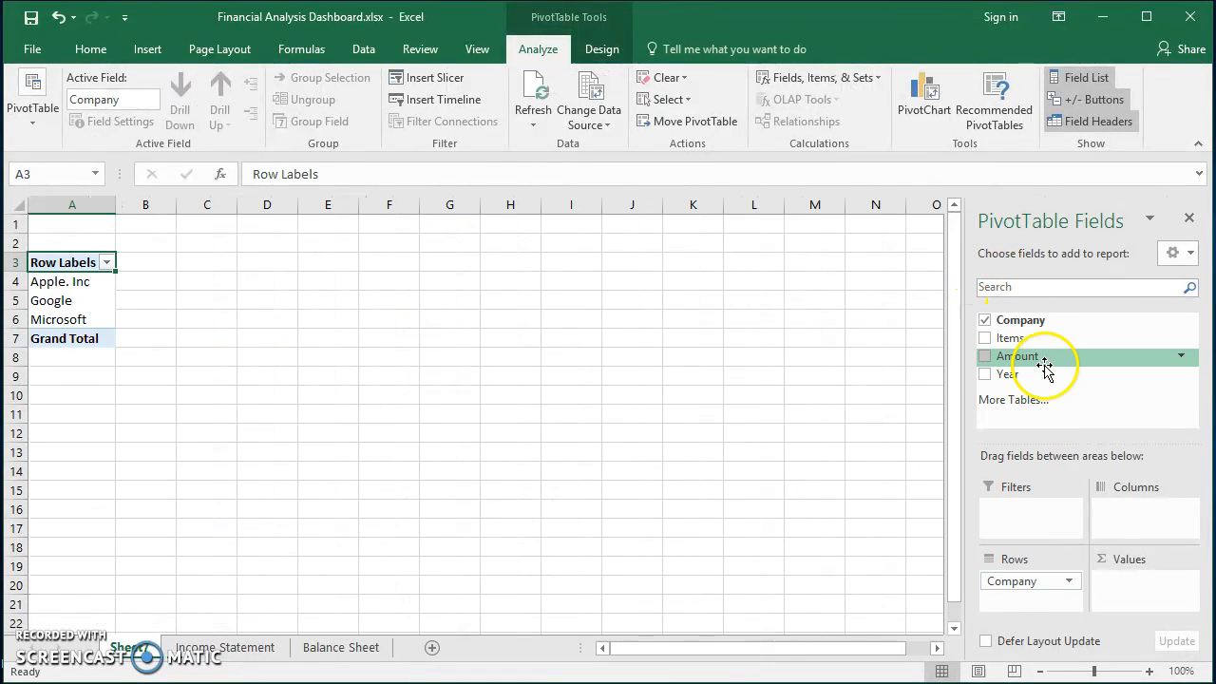
left_click_drag(1036, 339, 1133, 510)
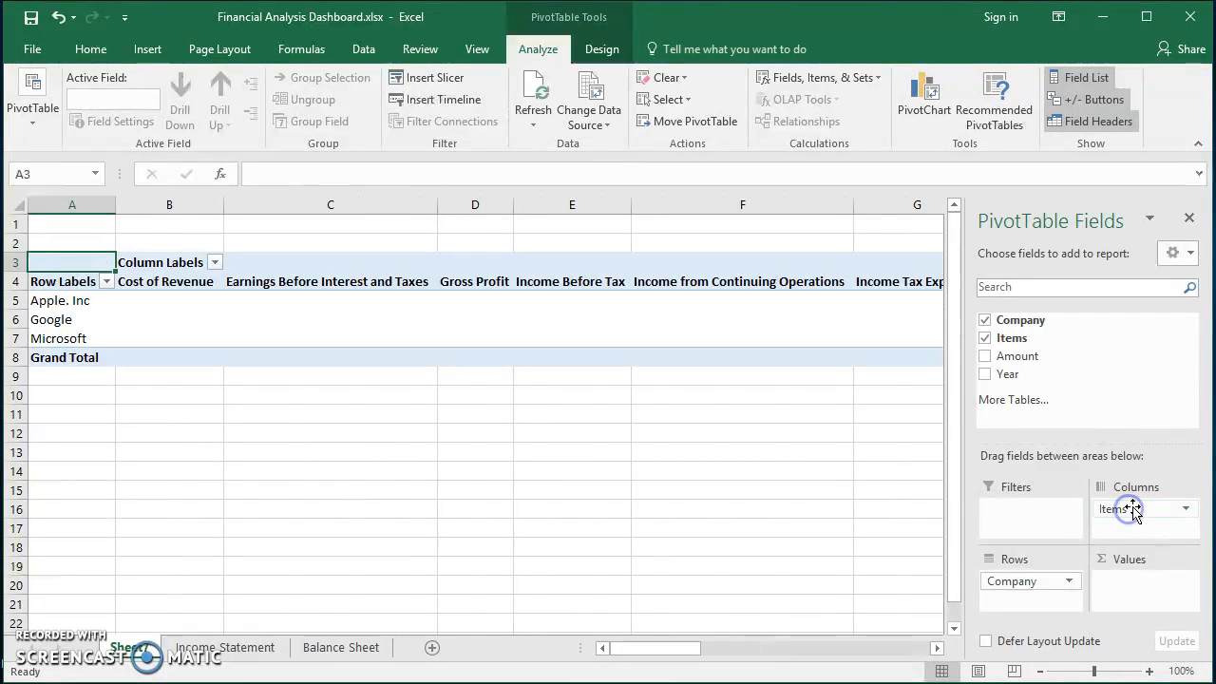
left_click_drag(1024, 357, 1043, 389)
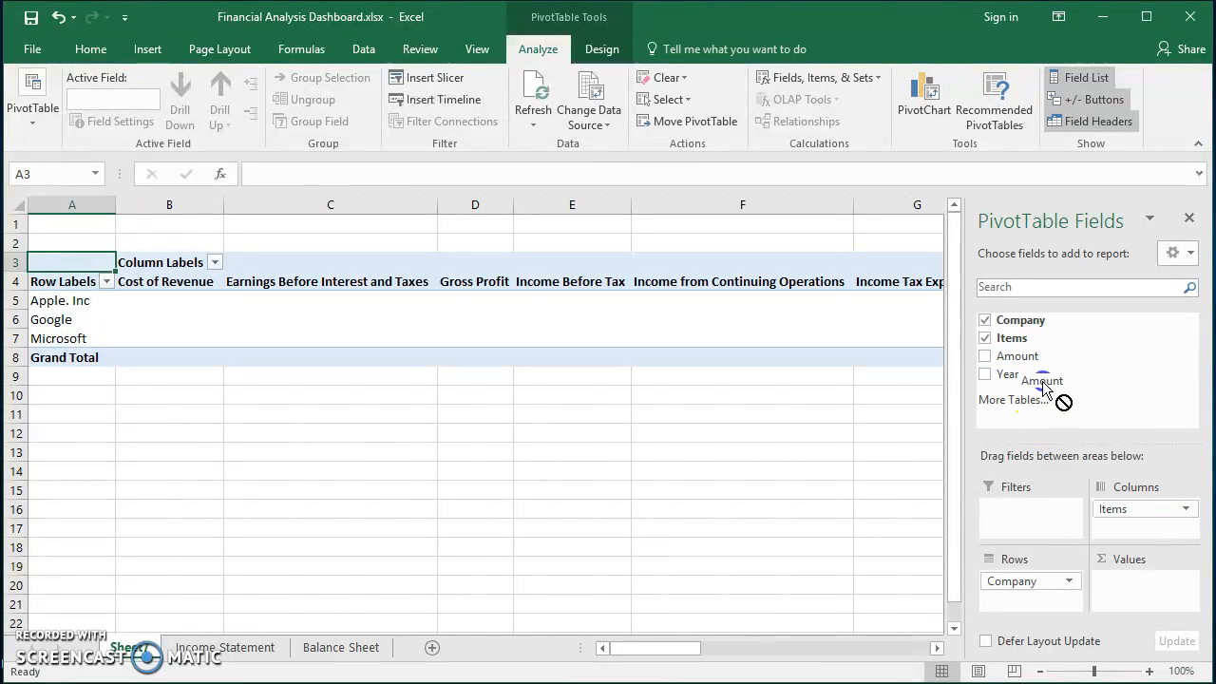
left_click_drag(1134, 589, 1133, 584)
Summarize the Amount values by Sum and add Year below Company in the PivotTable rows.
left_click(1133, 583)
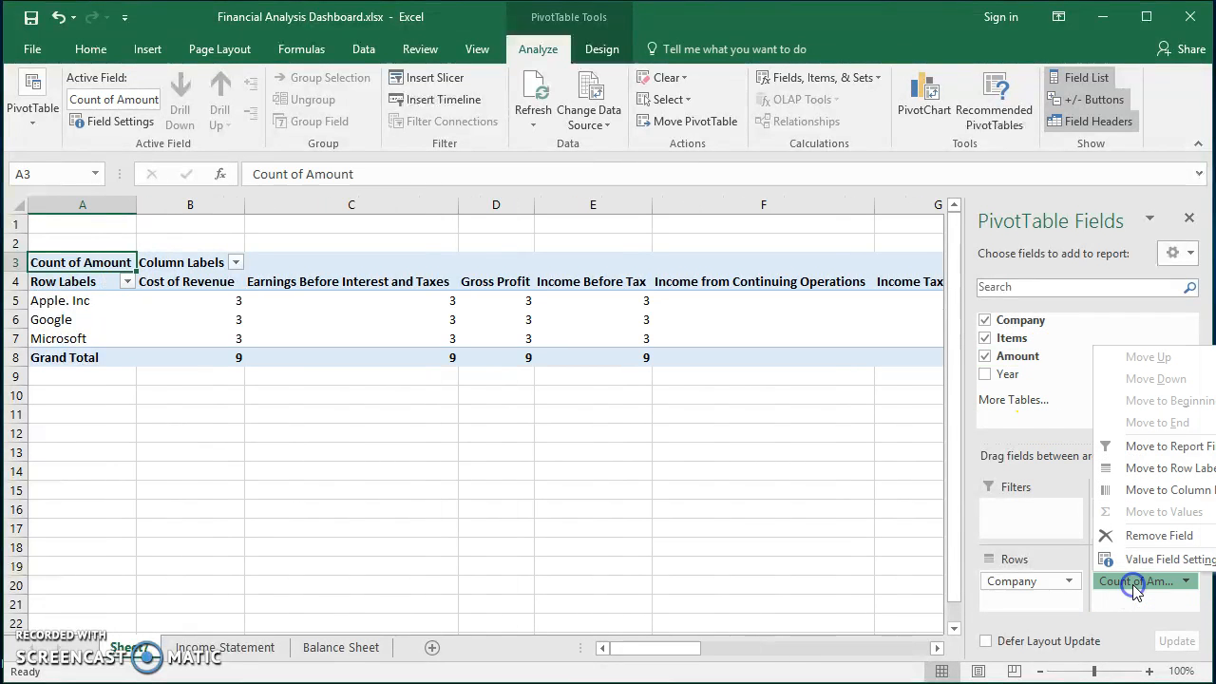
left_click(1138, 560)
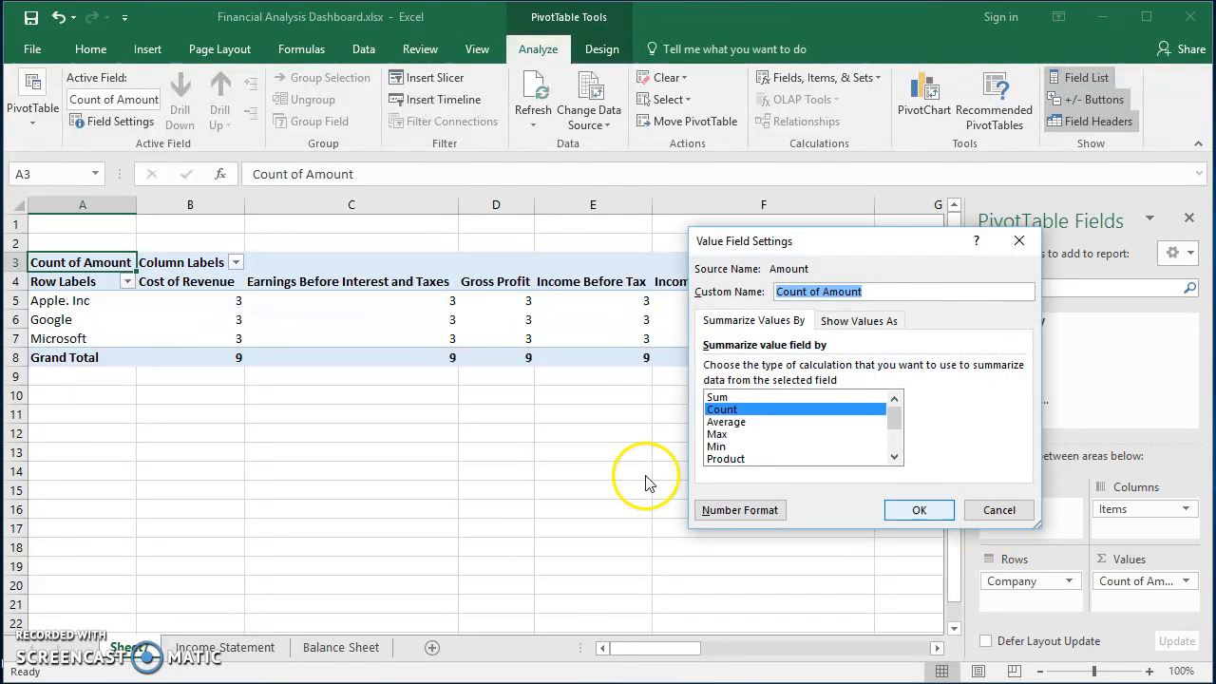
left_click(714, 398)
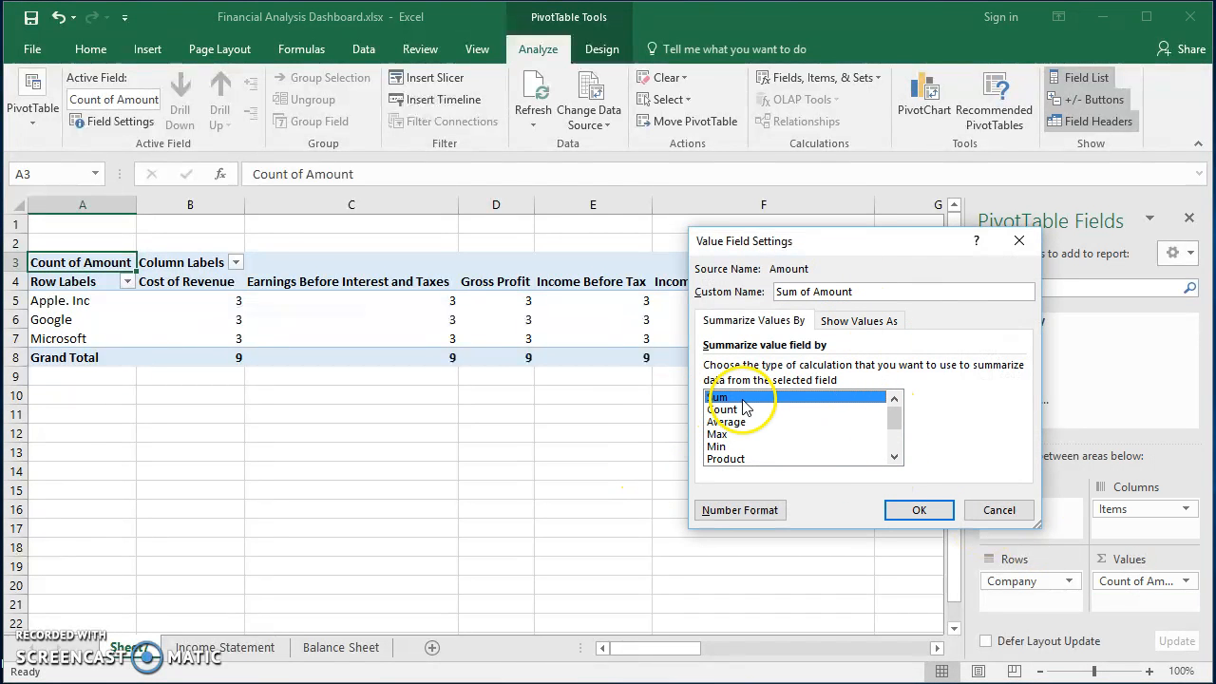
left_click(918, 510)
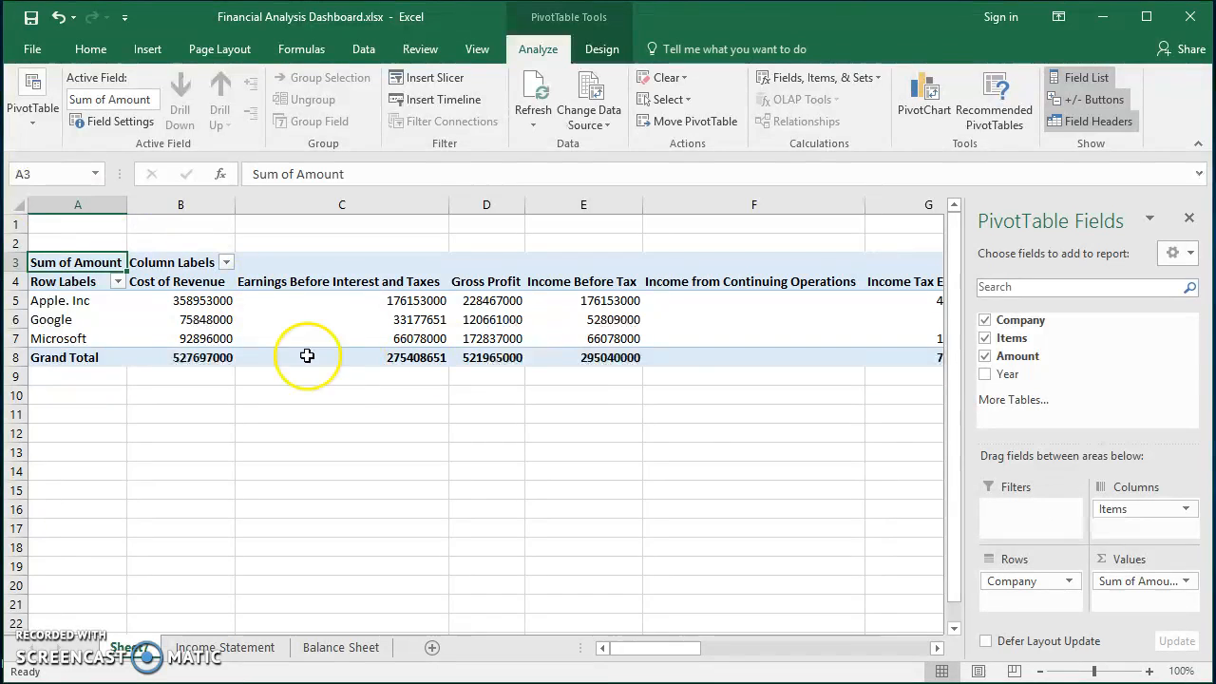
left_click_drag(1050, 386, 1059, 537)
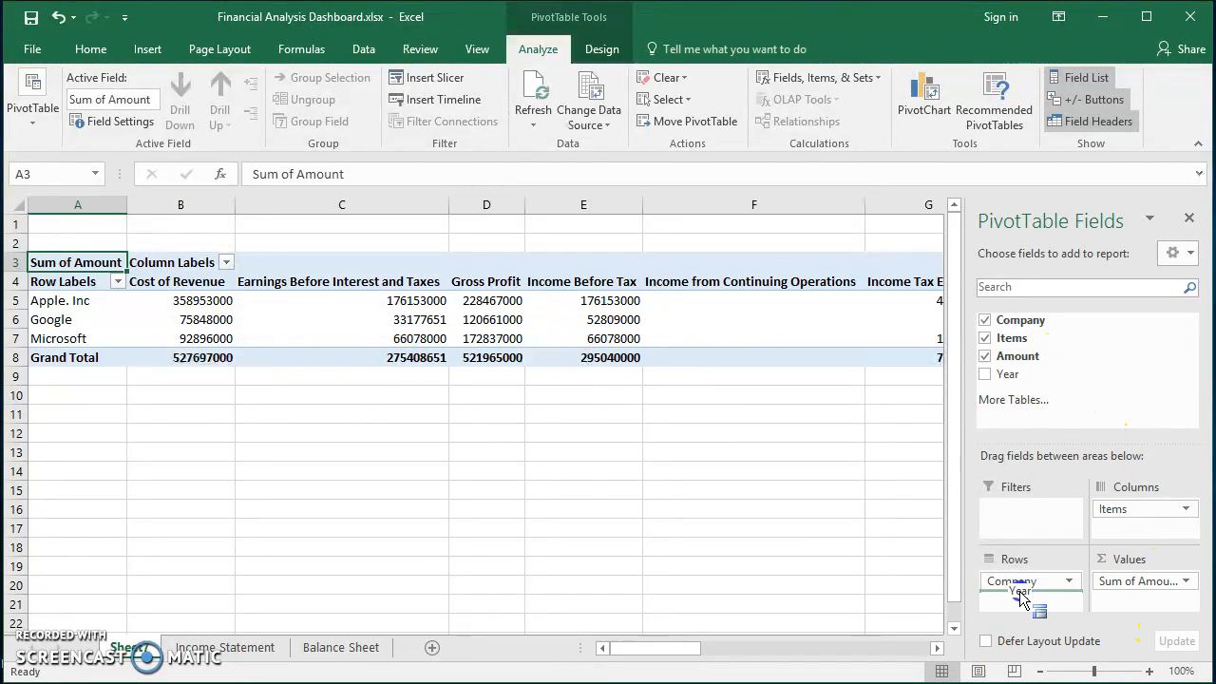
left_click_drag(1020, 597, 1018, 600)
Insert a line PivotChart from the PivotTable and cut it from the sheet.
left_click(247, 376)
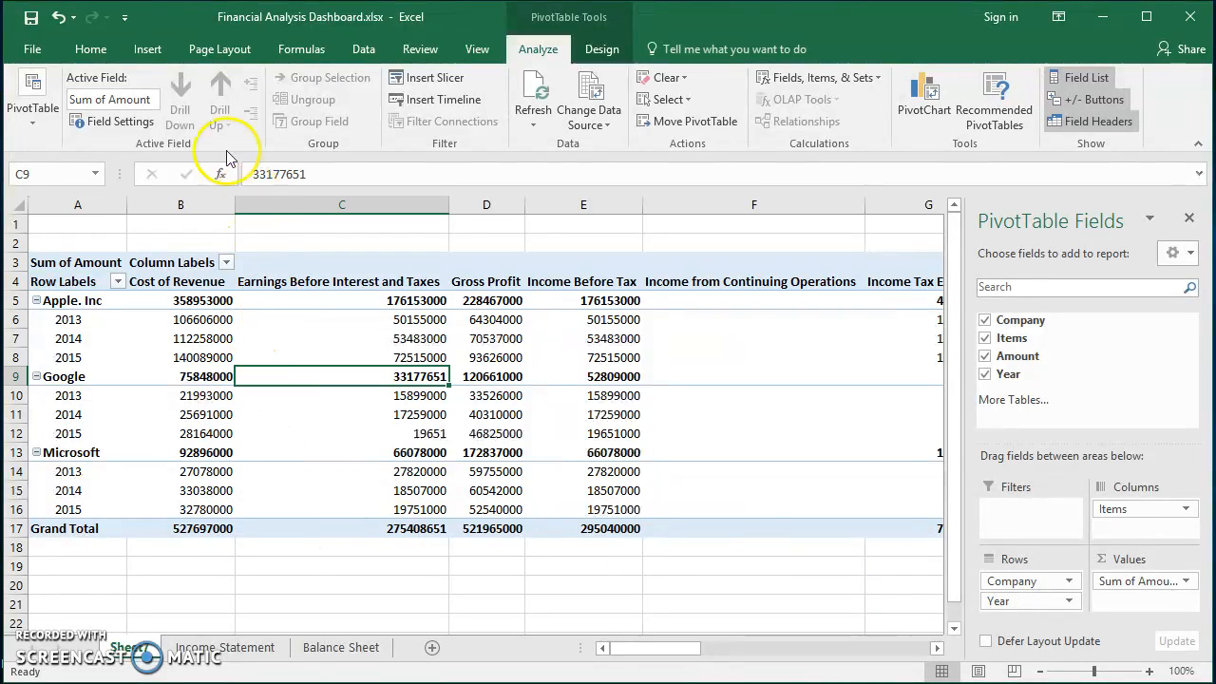
left_click(155, 49)
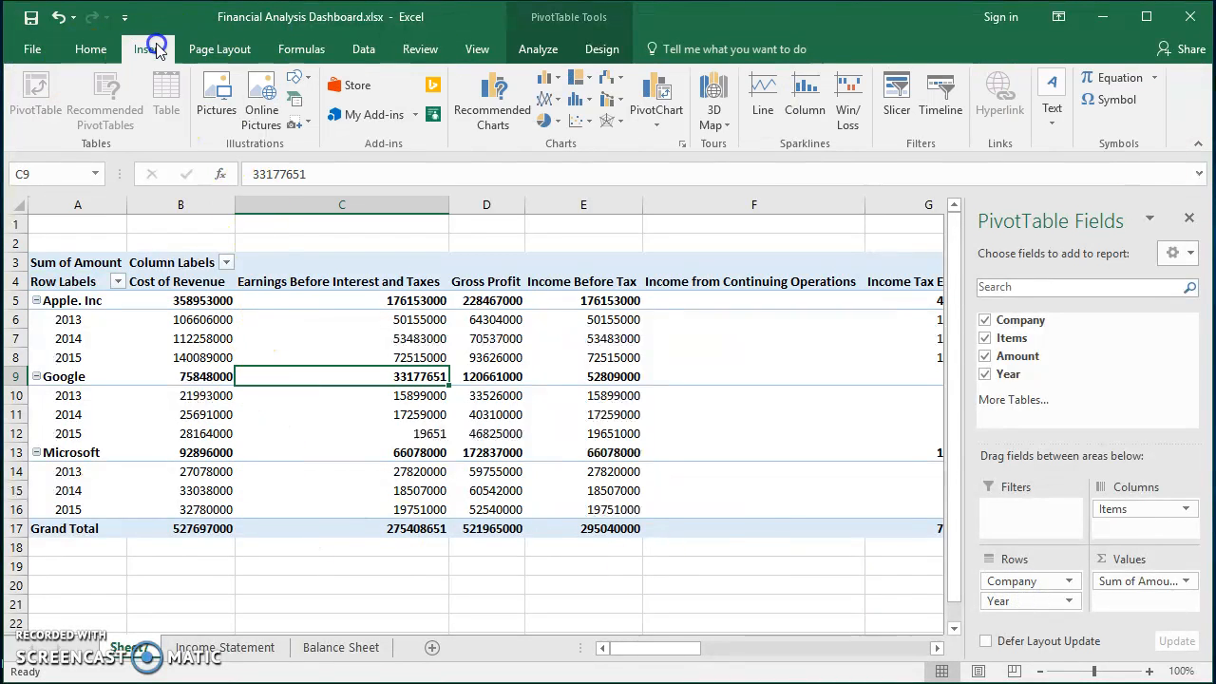
left_click(556, 121)
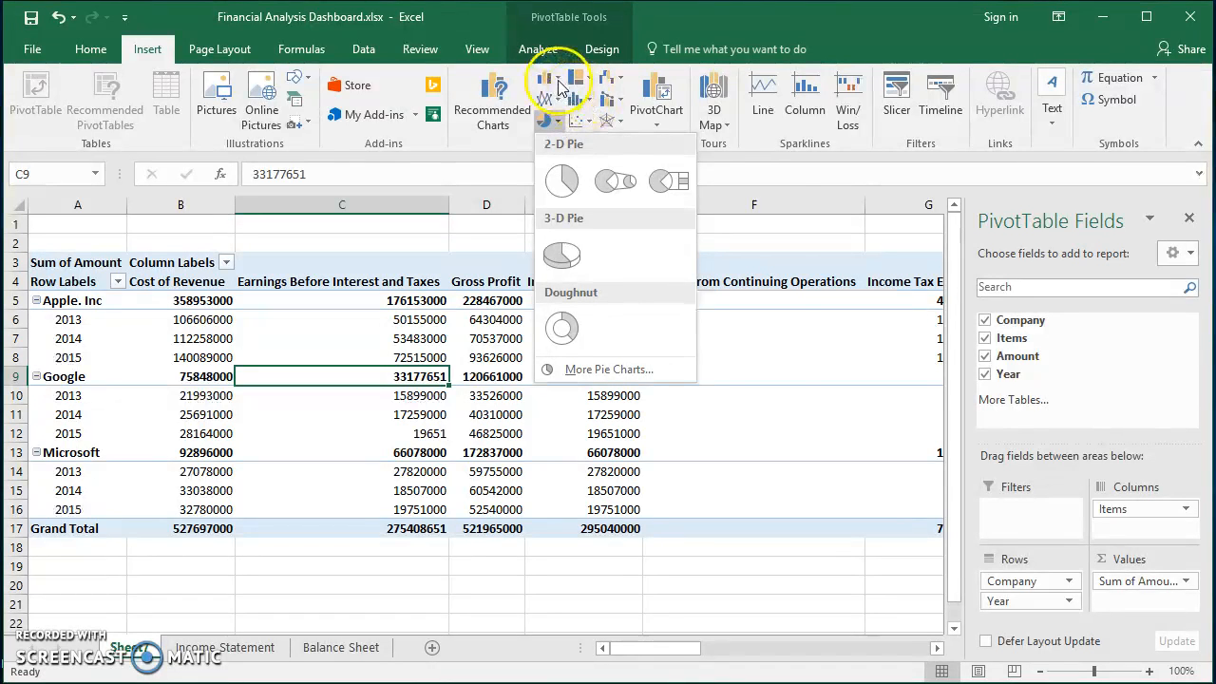
left_click(544, 98)
left_click(567, 161)
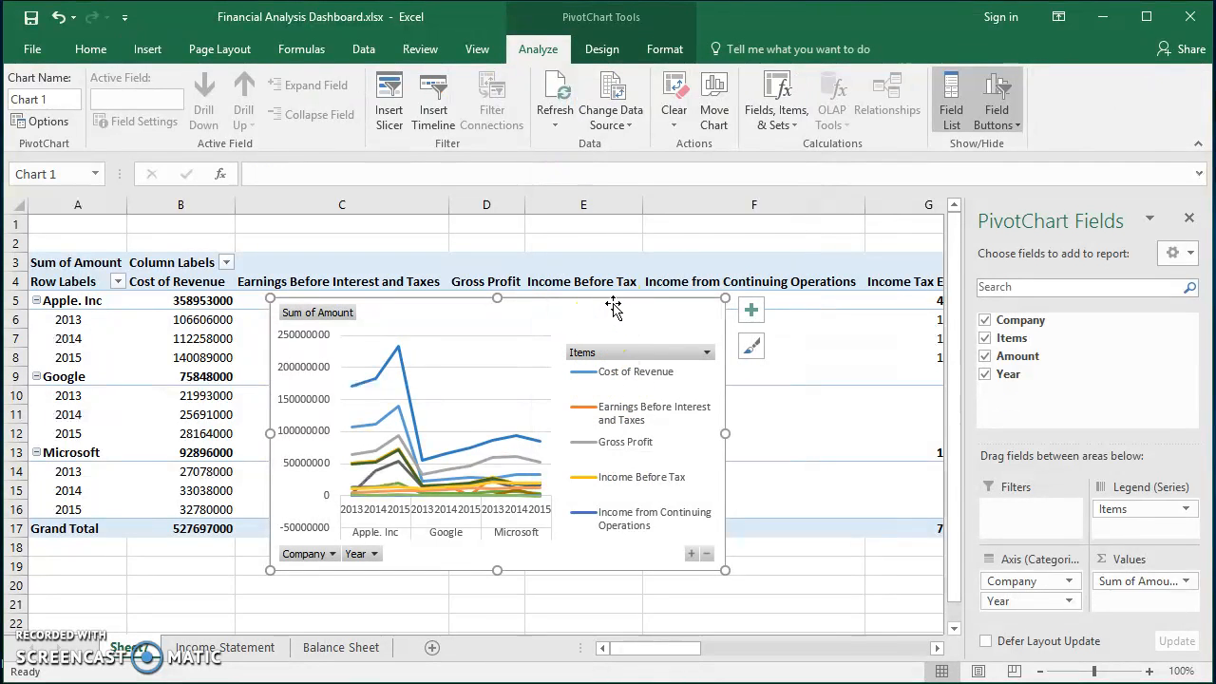
key("Delete")
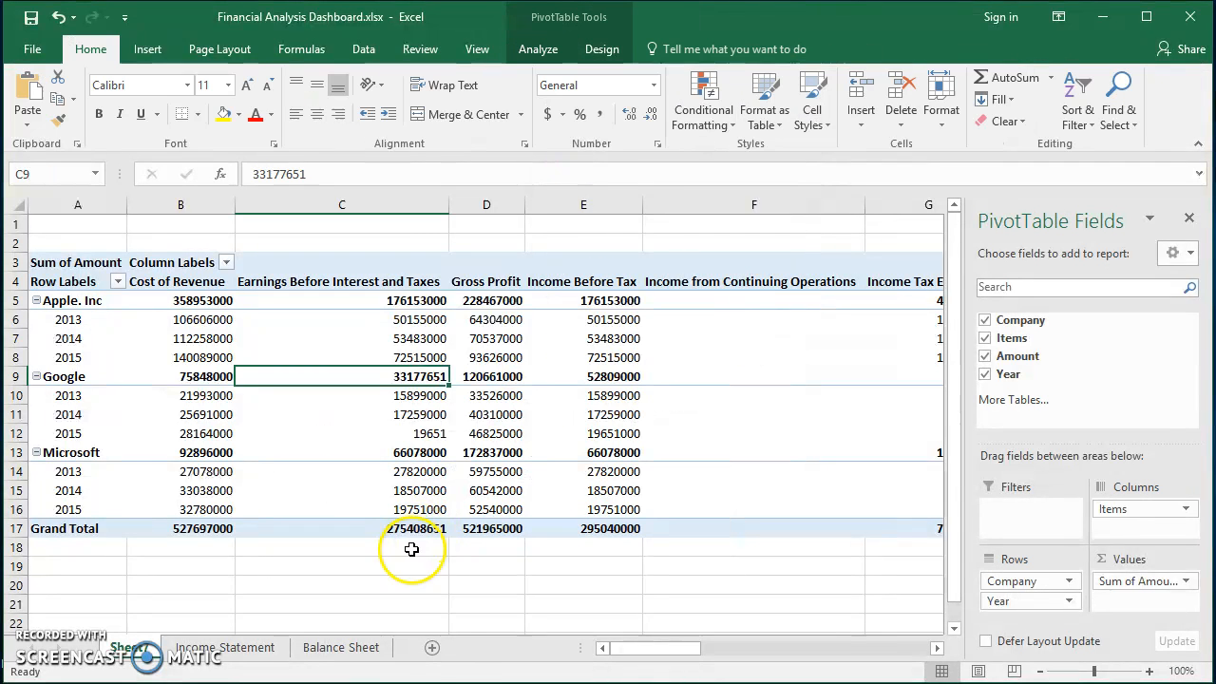
Add a new worksheet and rename it Dashboard.
left_click(432, 647)
left_click(432, 647)
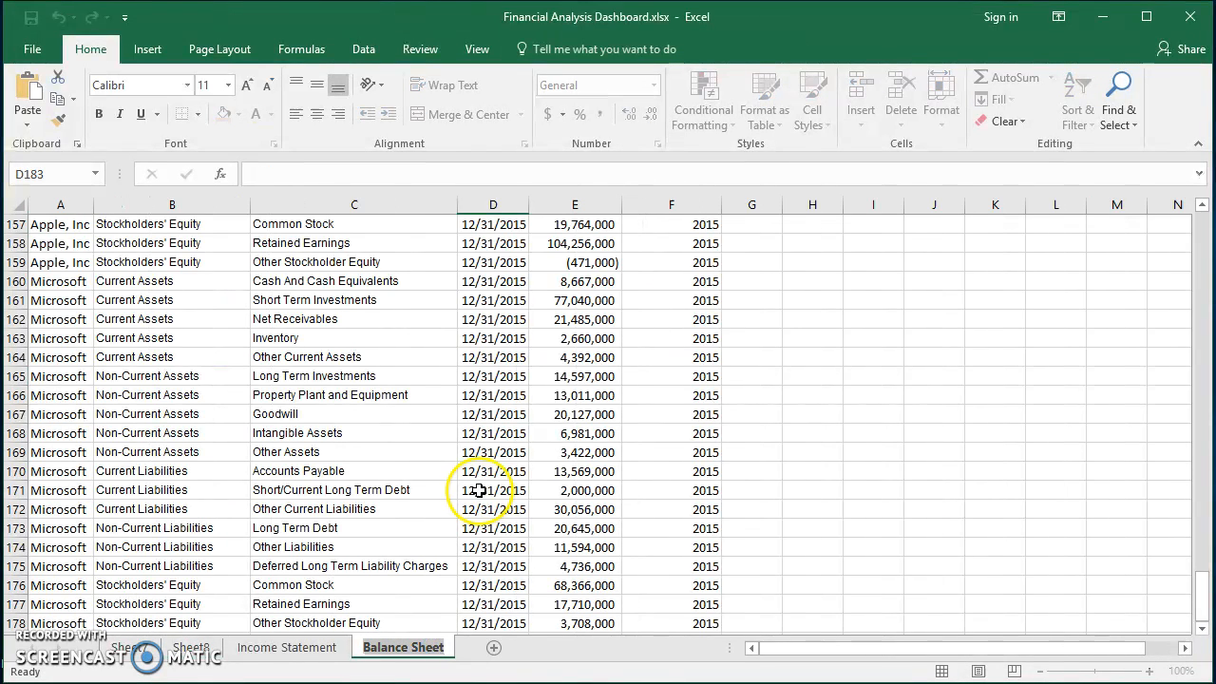
left_click(190, 647)
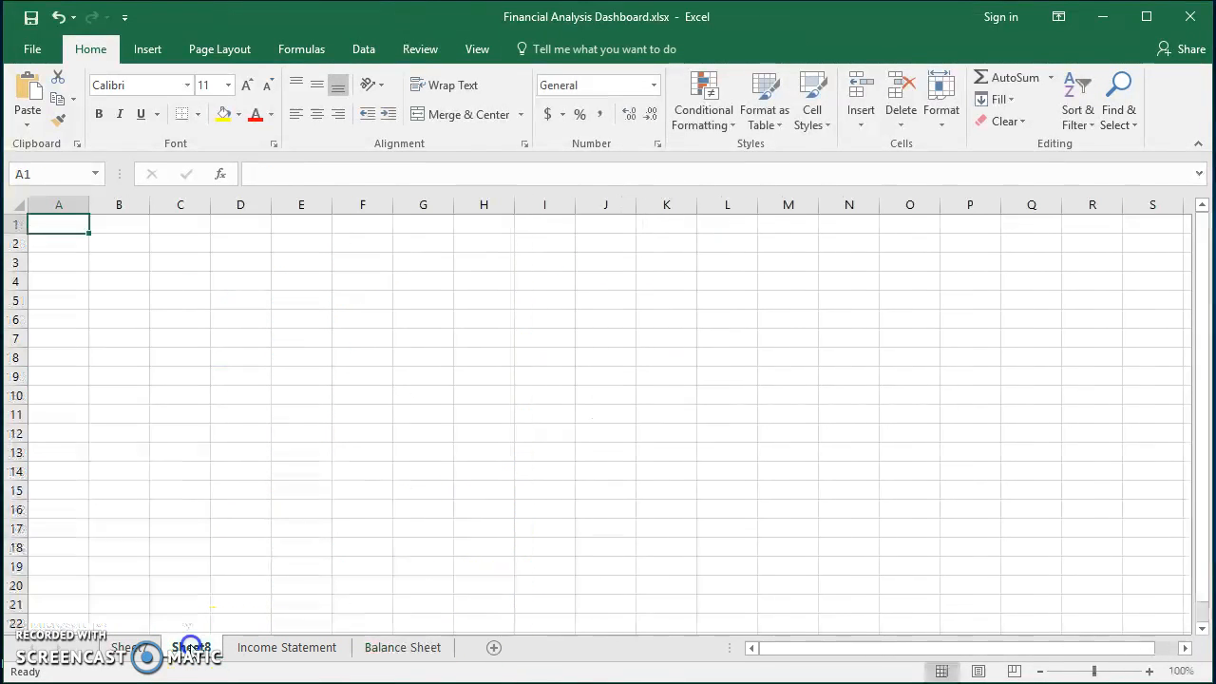
double_click(193, 644)
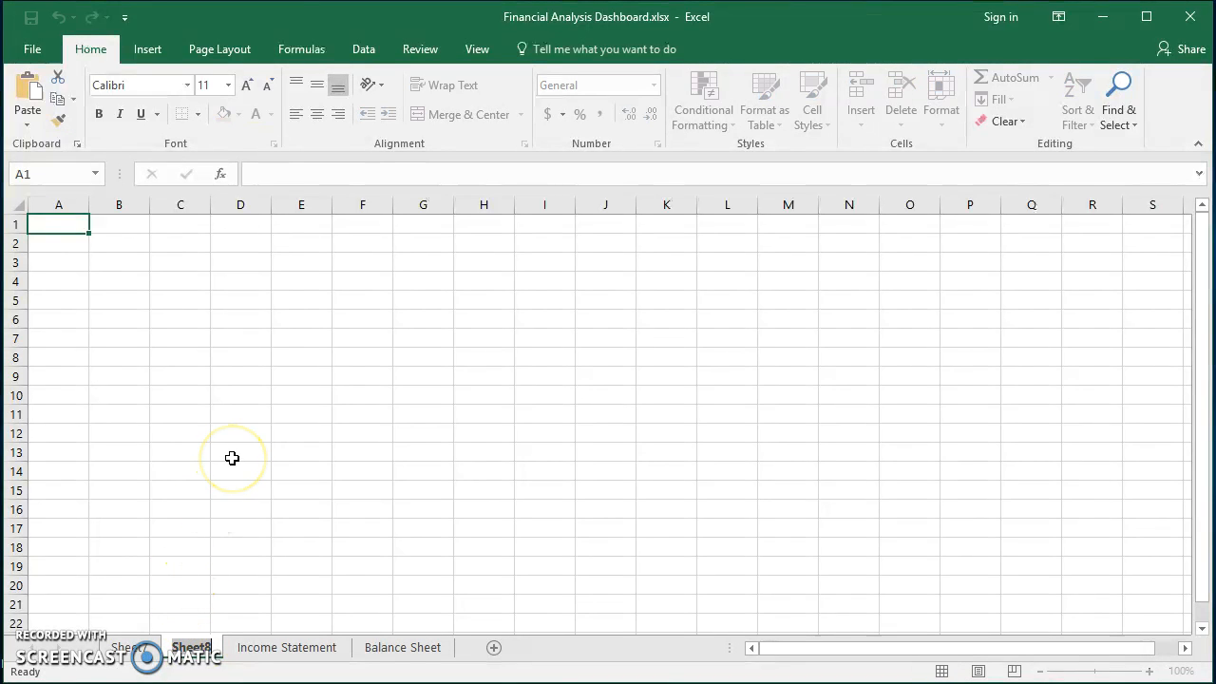
type("Dashboard")
key("Return")
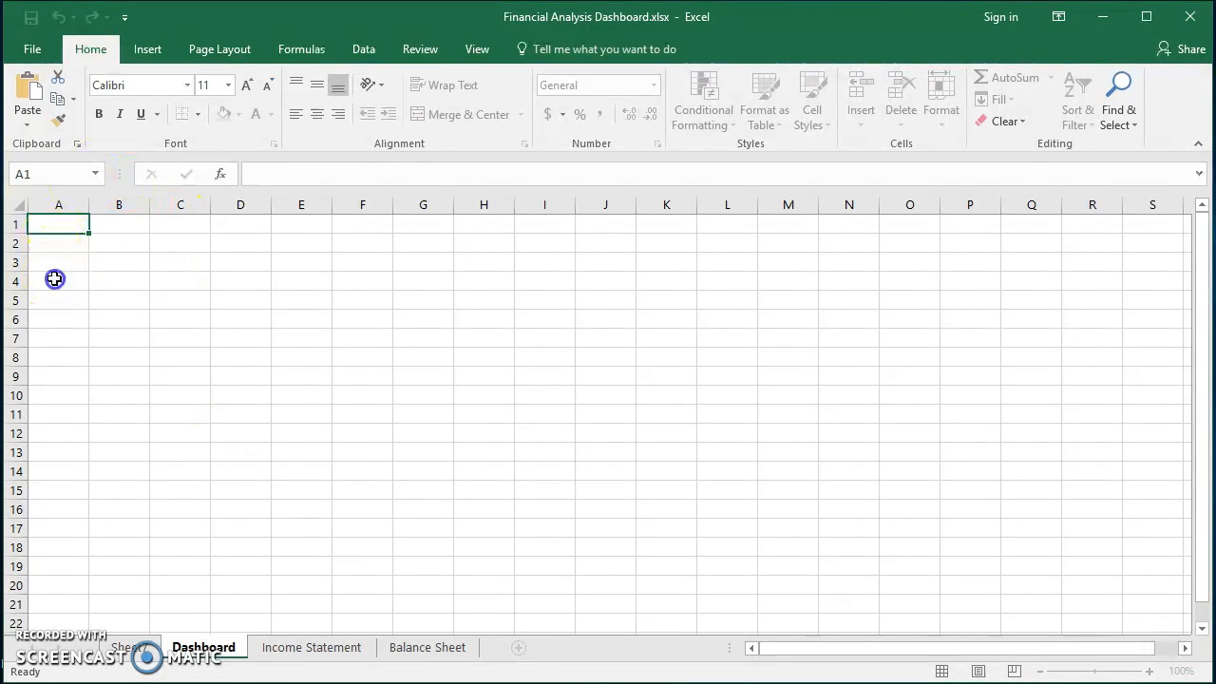
Paste the cut line chart into the Dashboard sheet at cell A4.
left_click(54, 278)
key("ctrl+v")
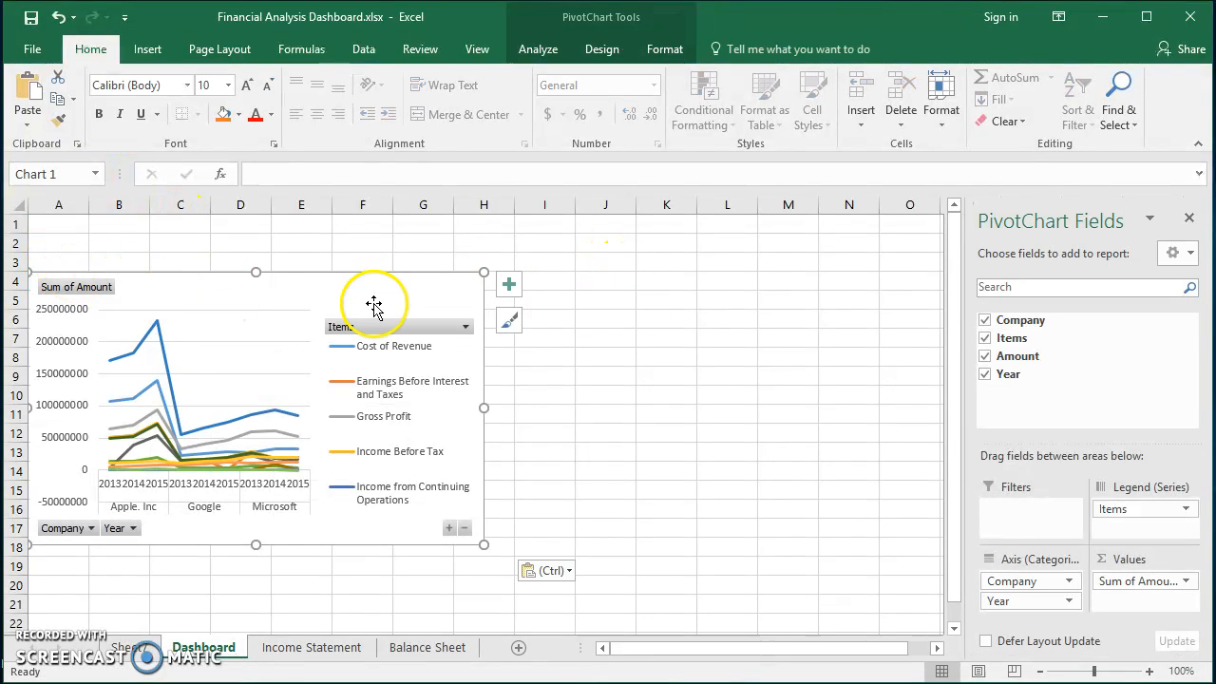
left_click(729, 468)
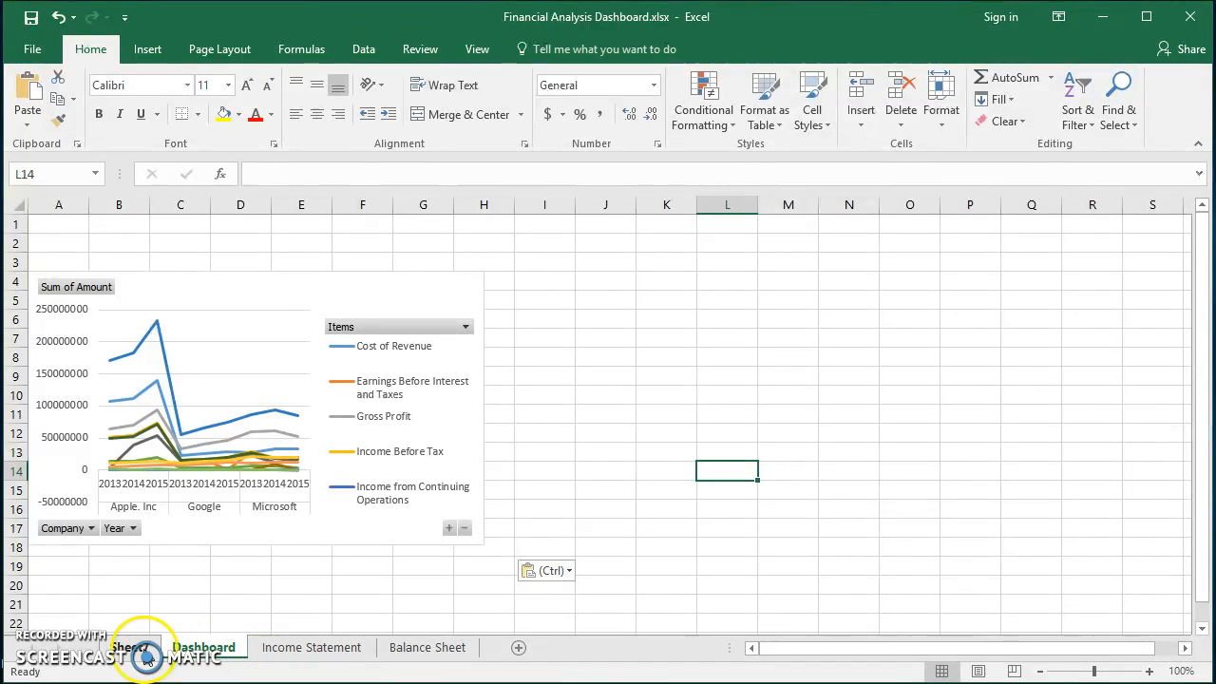
Create a second PivotTable on a new worksheet from the Income Statement range A1:D152.
left_click(337, 654)
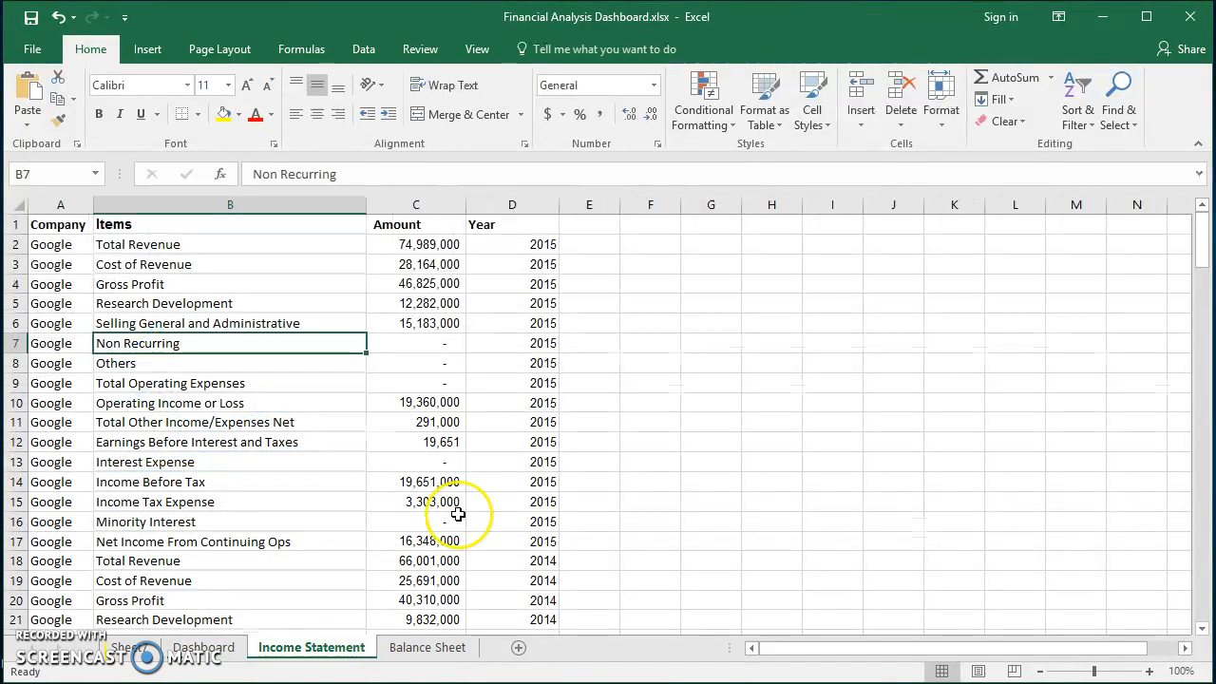
left_click(176, 284)
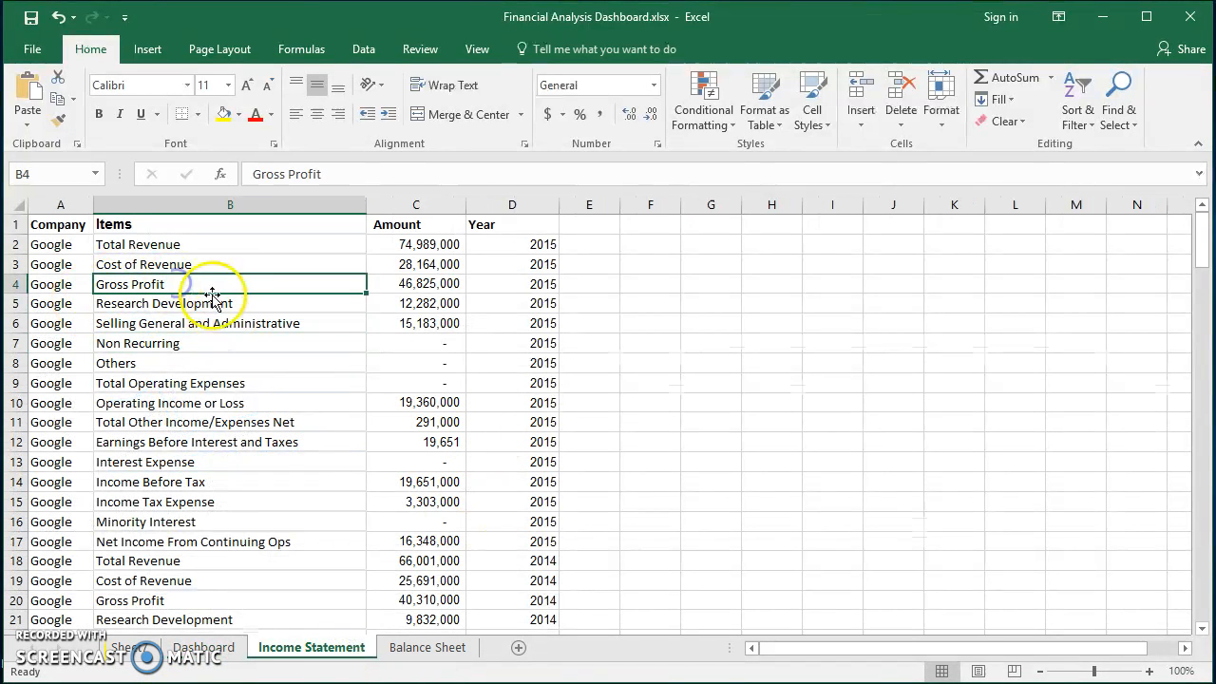
left_click(152, 49)
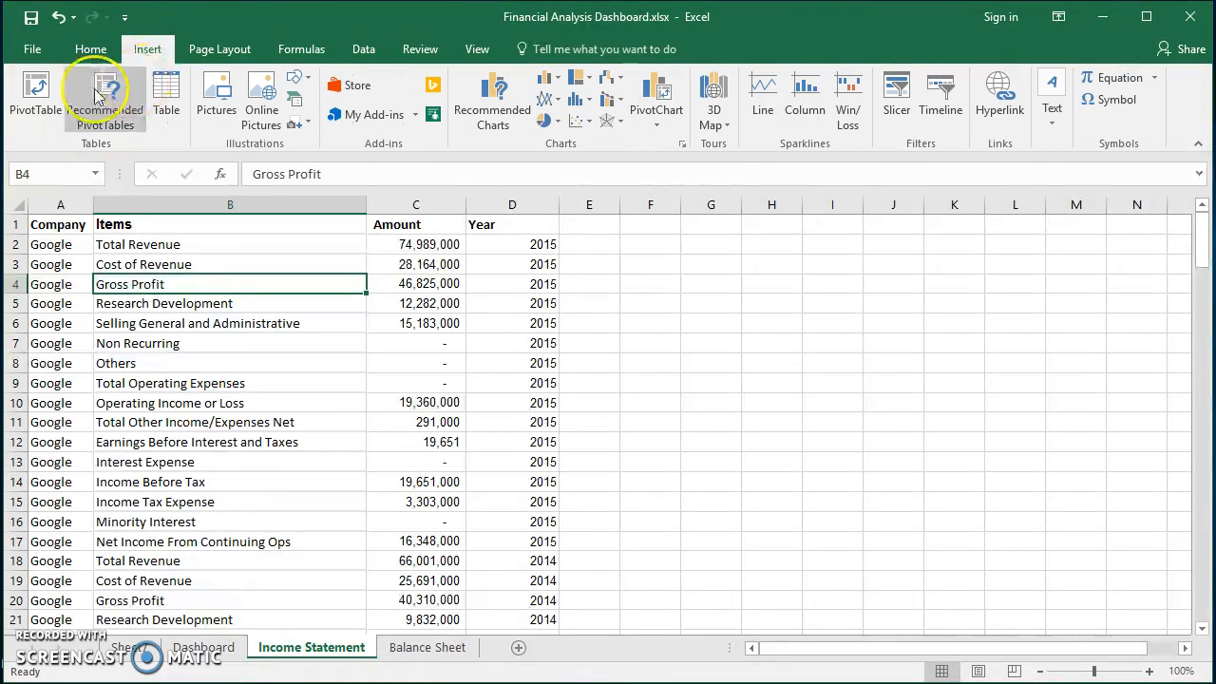
left_click(38, 95)
left_click(26, 95)
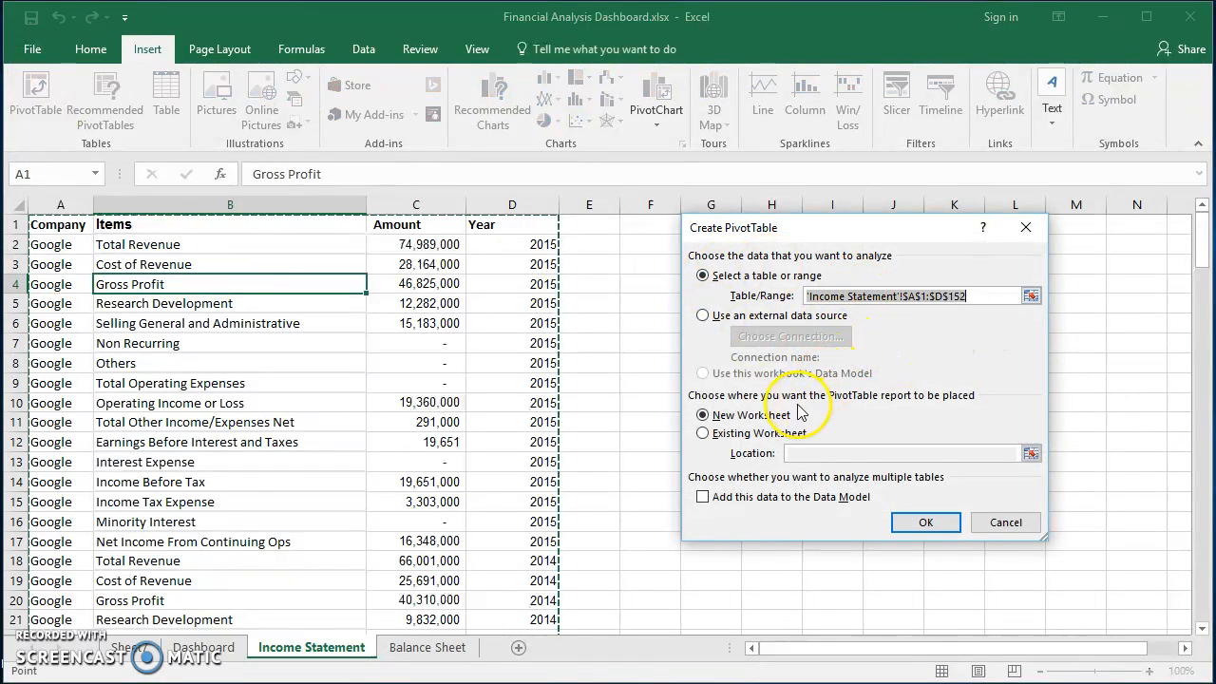
left_click(916, 522)
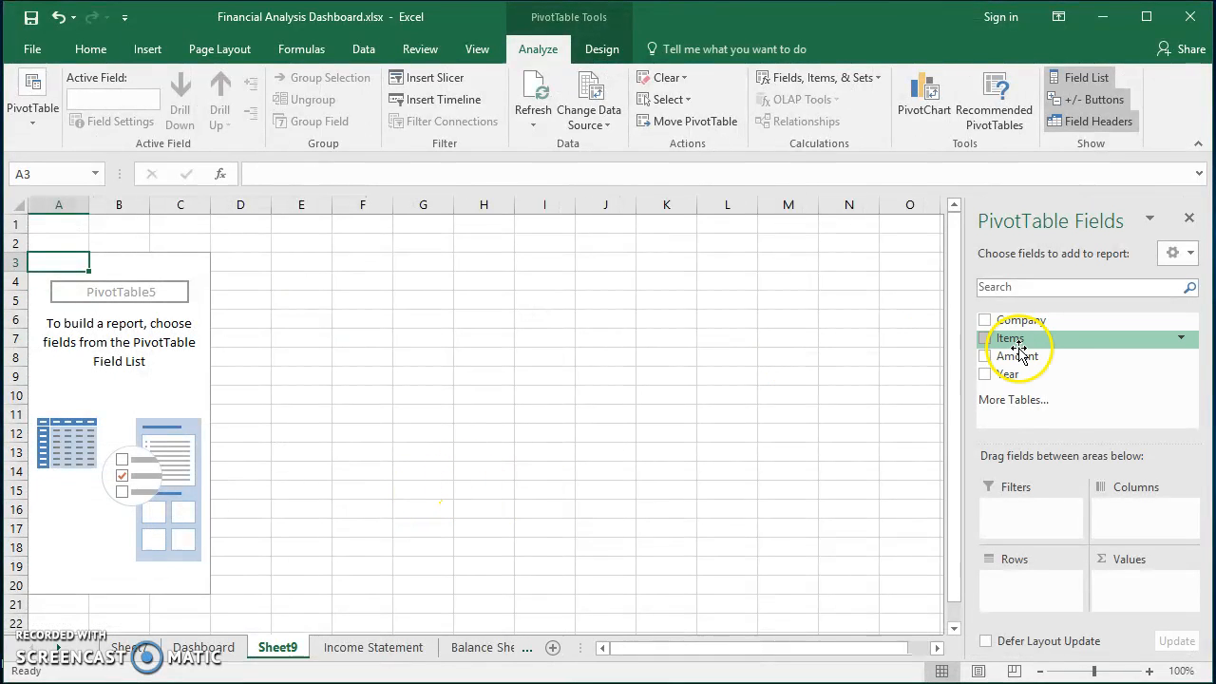
Place Company and Year in rows, Items in columns and Amount in values of the second PivotTable.
left_click_drag(1007, 317, 1018, 579)
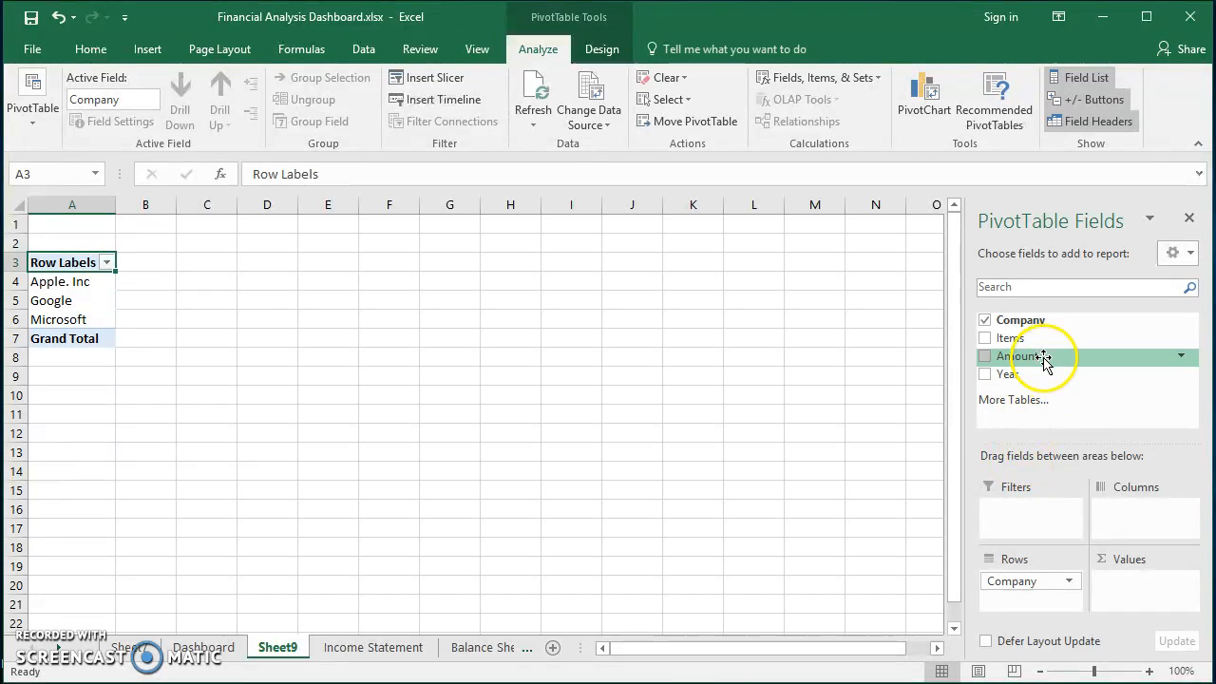
left_click_drag(1049, 347, 1116, 527)
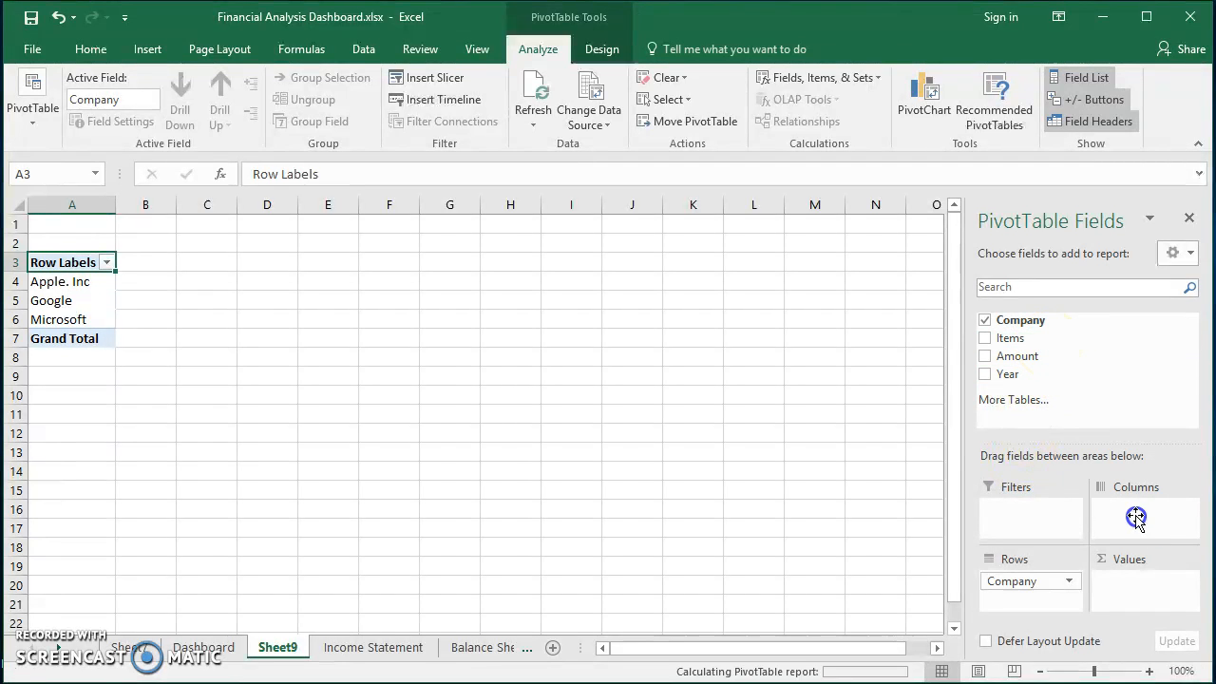
left_click_drag(1040, 352, 1121, 562)
left_click_drag(1009, 374, 1045, 522)
left_click_drag(1038, 606, 1038, 600)
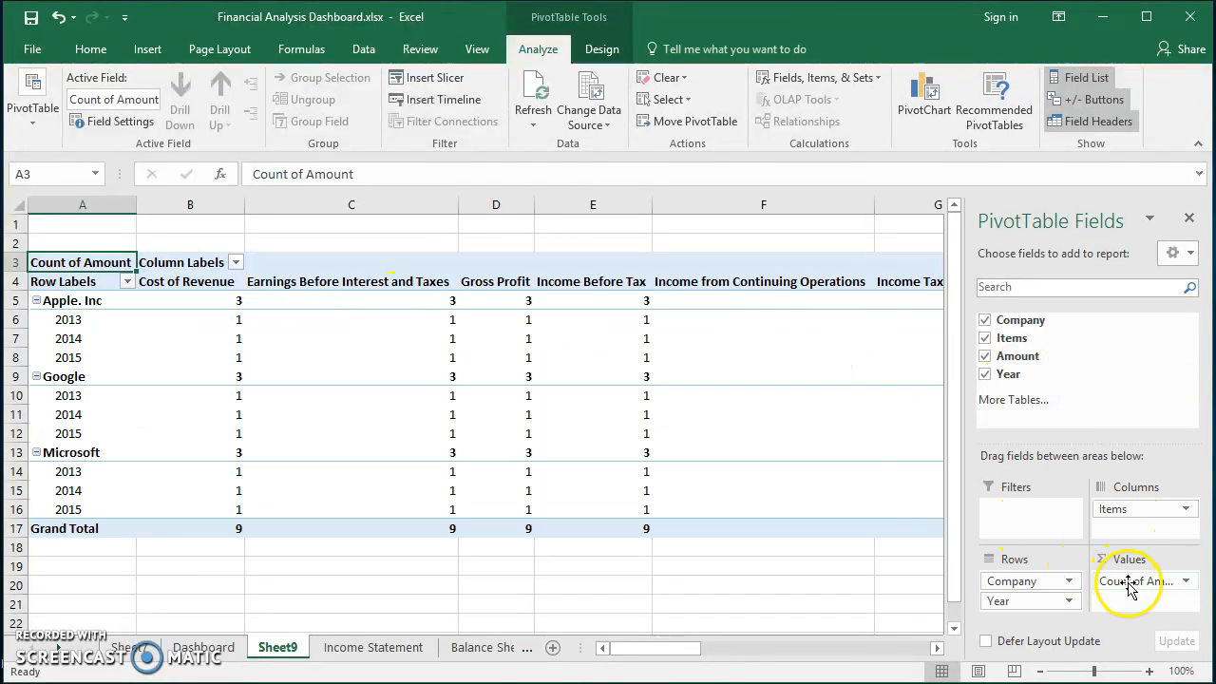
Summarize the second PivotTable's Amount field by Sum and select cell C10 within the table.
left_click(1128, 581)
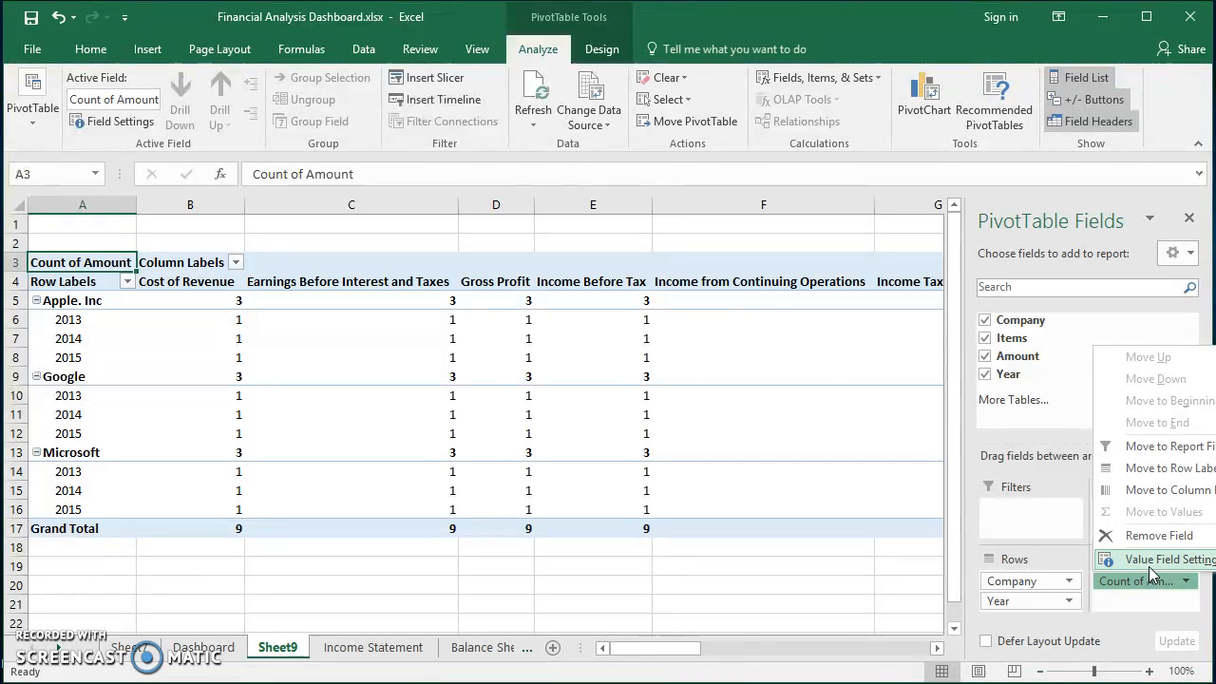
left_click(1152, 562)
left_click(733, 397)
left_click(917, 513)
left_click(304, 588)
left_click(339, 390)
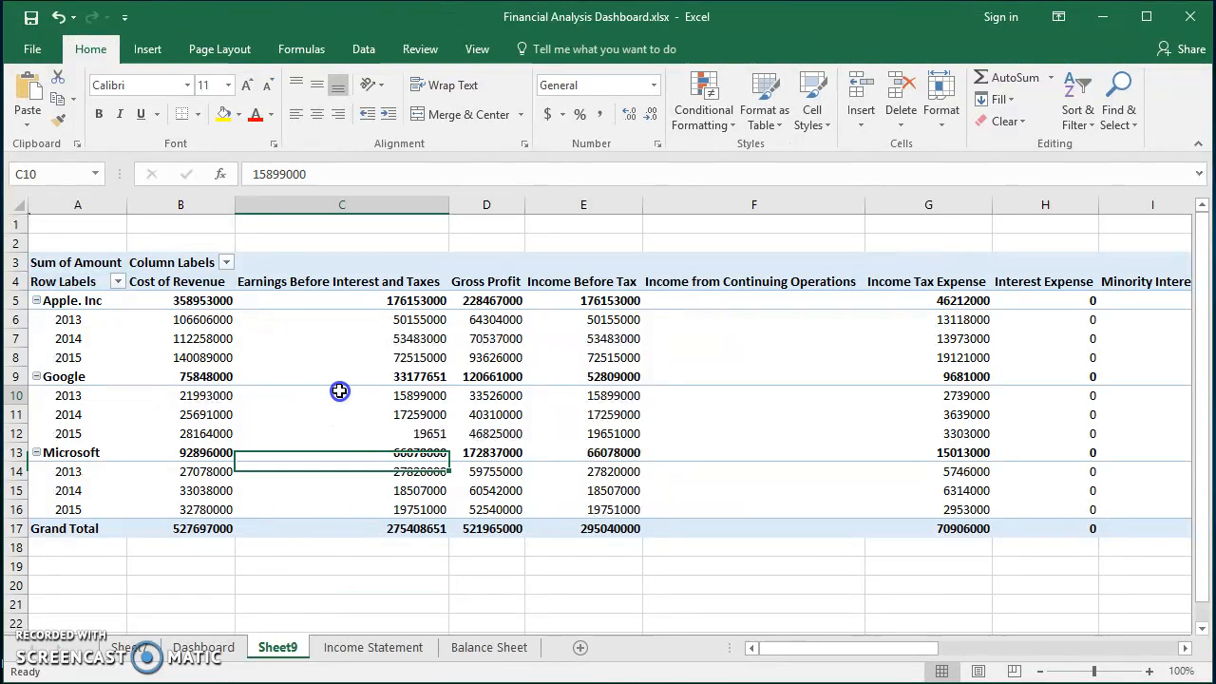
Insert a 2-D clustered bar PivotChart from the Company and Year income statement PivotTable and cut it.
left_click(150, 48)
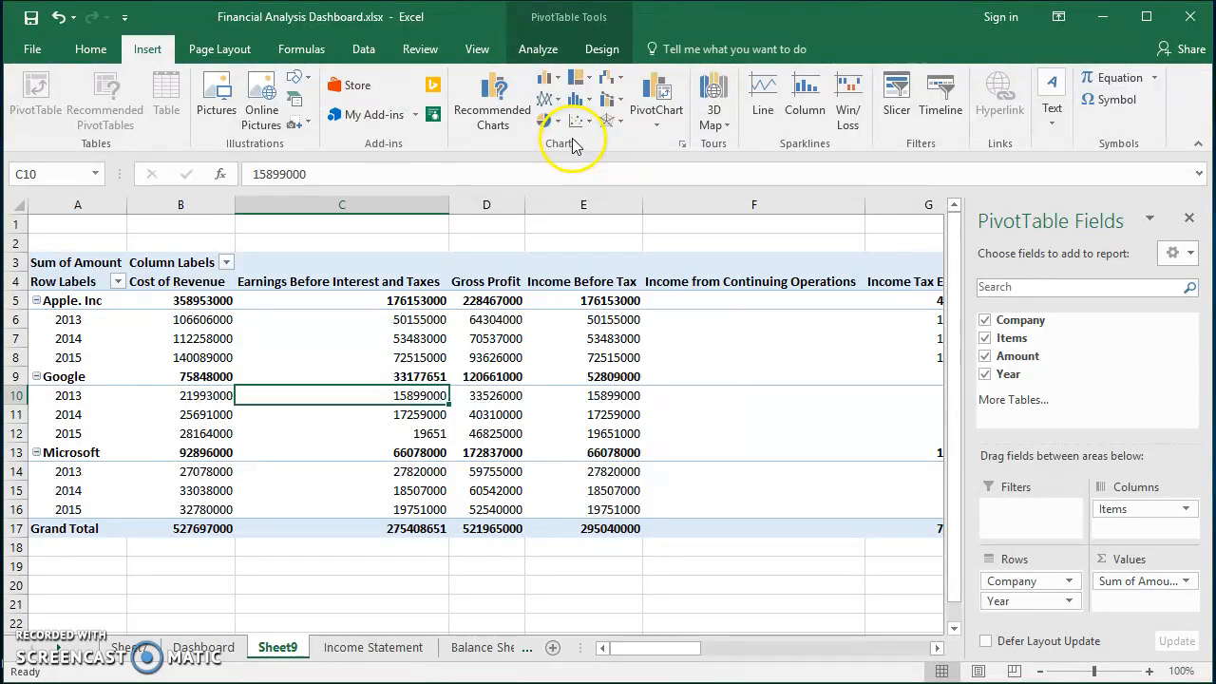
left_click(559, 80)
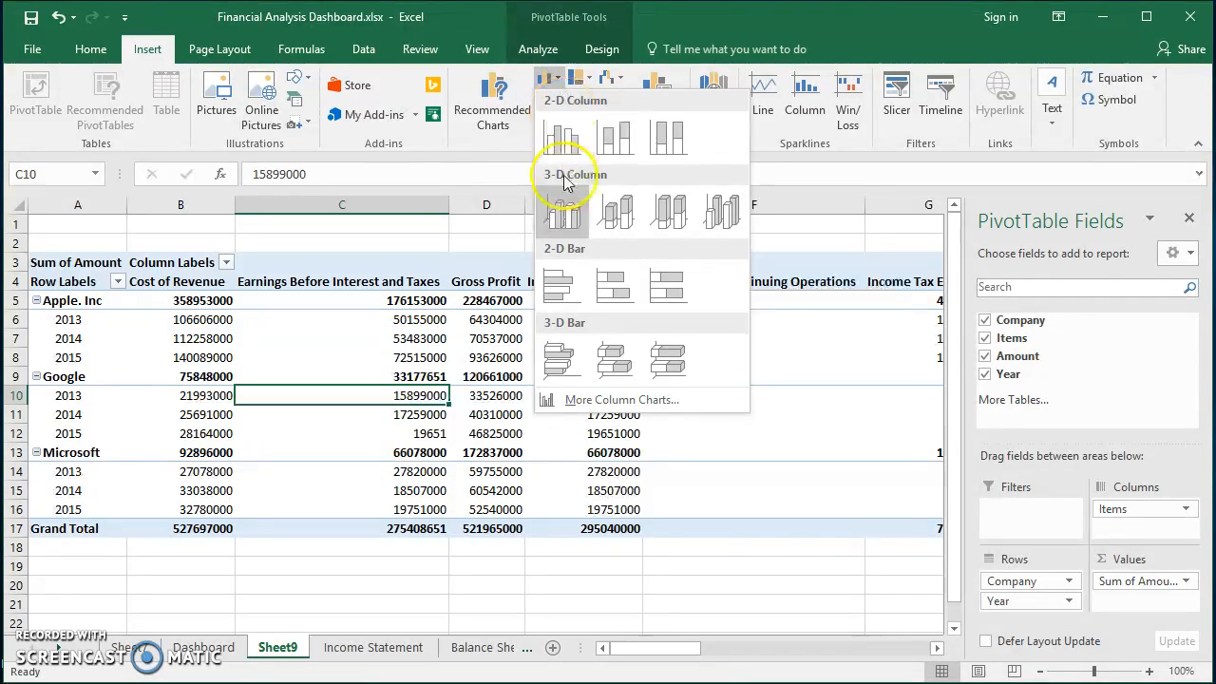
left_click(555, 290)
key("Delete")
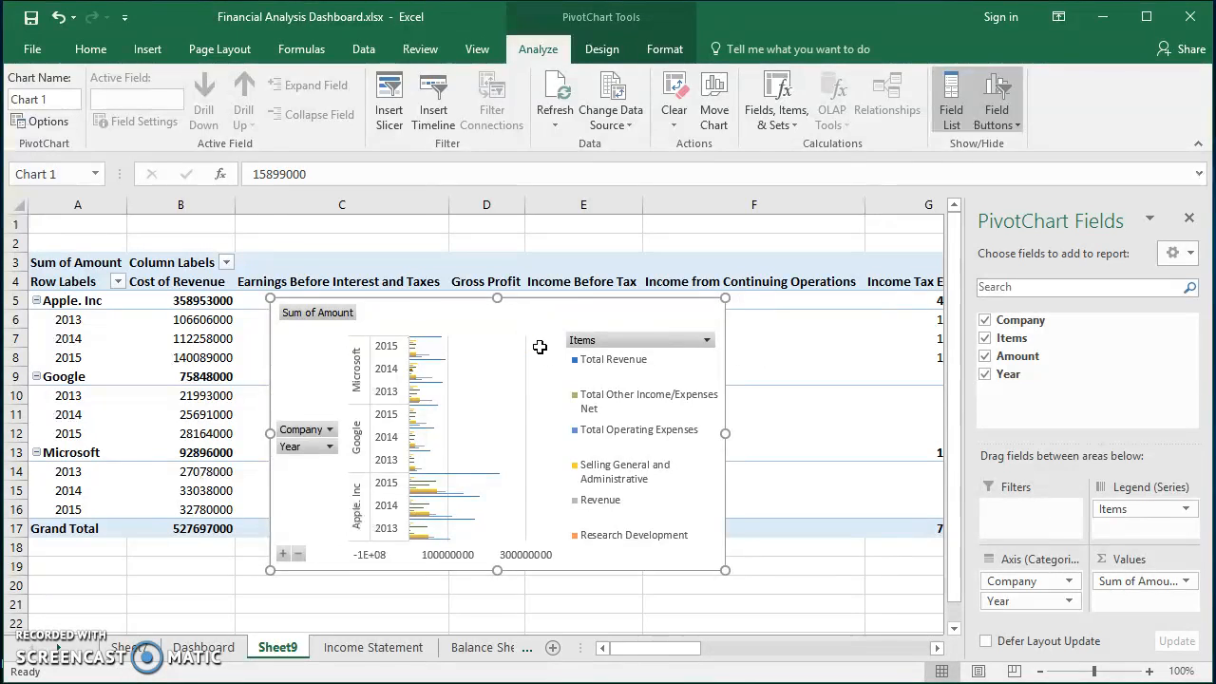
Paste the cut bar chart into the Dashboard sheet at cell I4, beside the line chart.
left_click(202, 647)
left_click(596, 288)
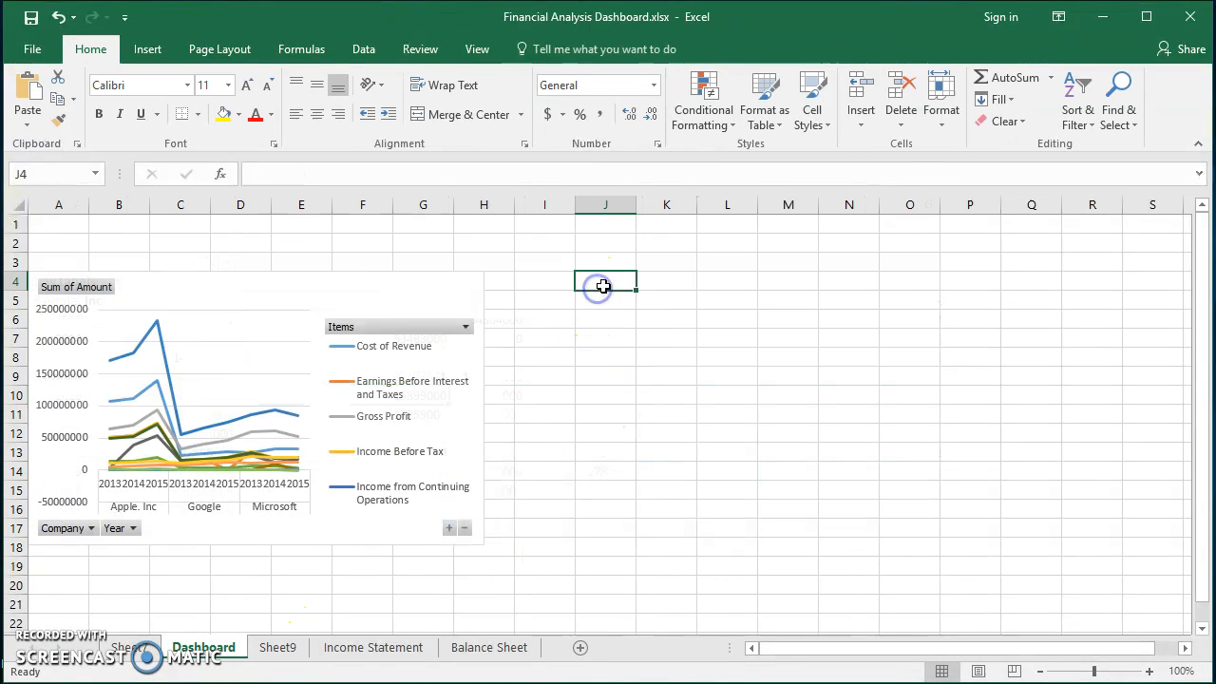
left_click(562, 284)
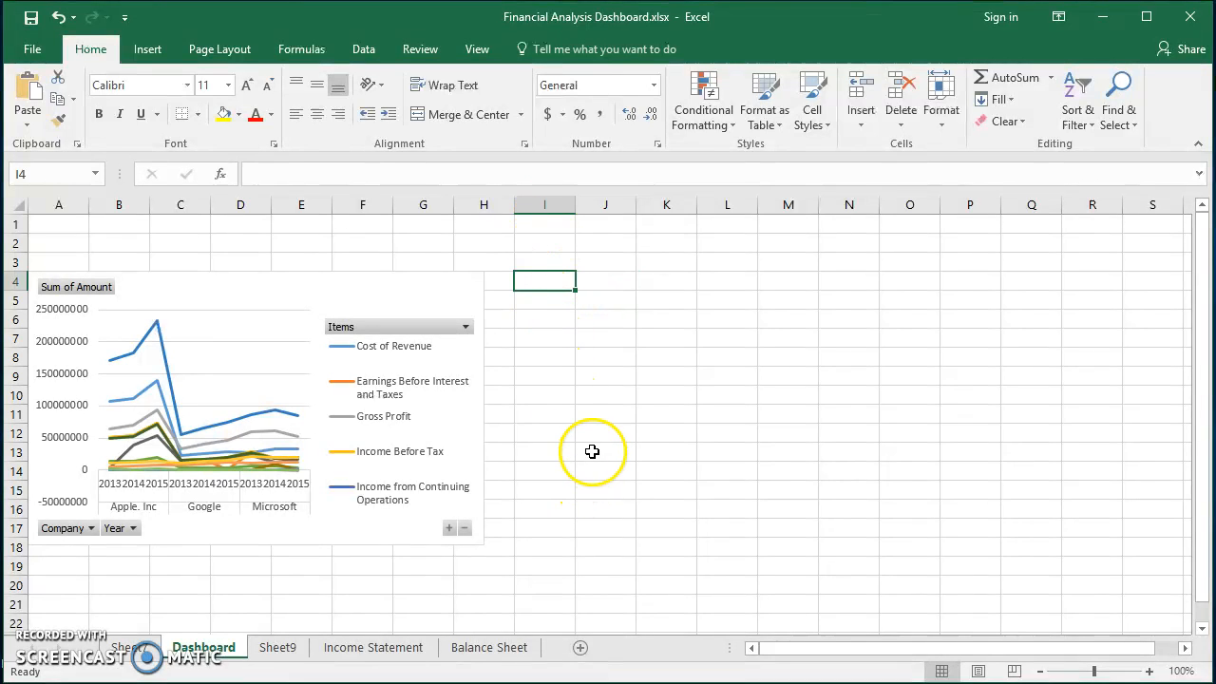
key("ctrl+v")
left_click(685, 601)
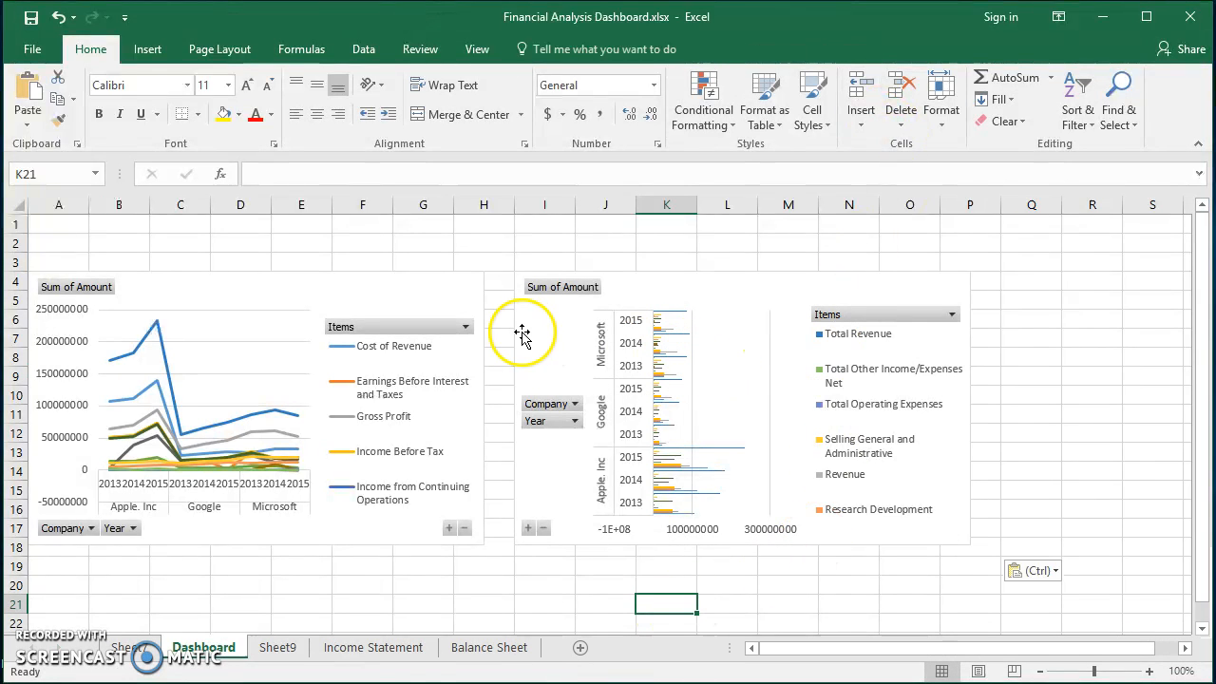
Create a PivotTable on a new worksheet from the Balance Sheet range A1:F178.
left_click(484, 647)
scroll(541, 461, "up", 20)
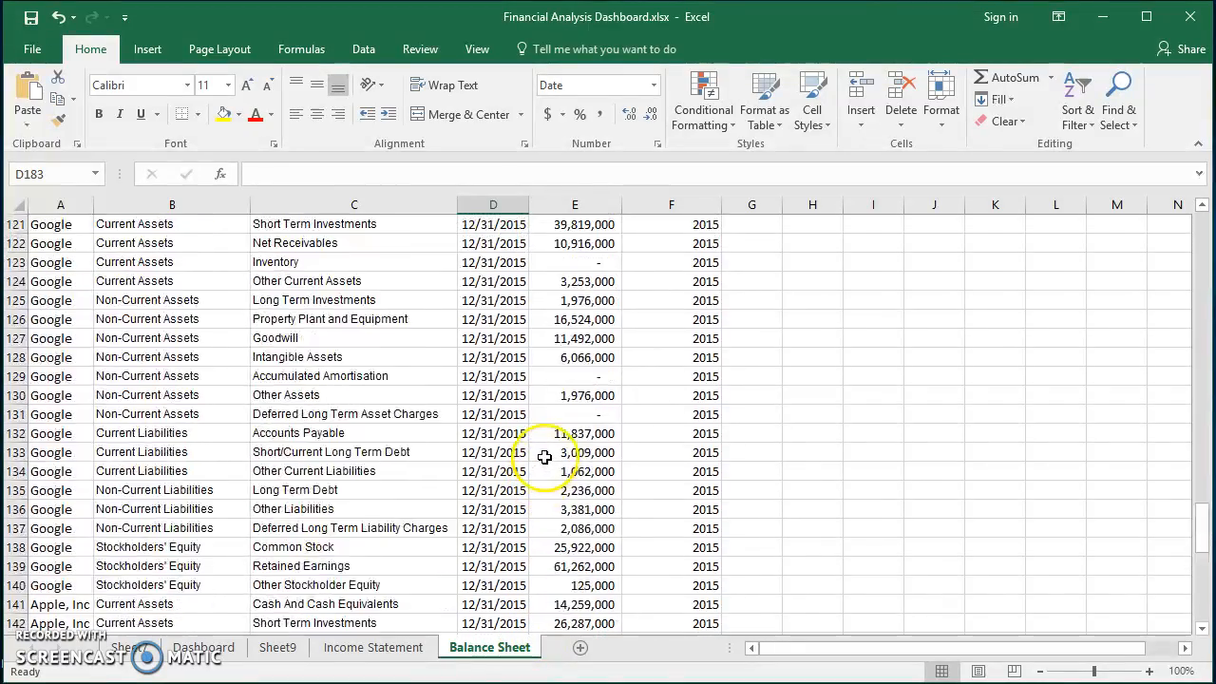
scroll(545, 455, "up", 20)
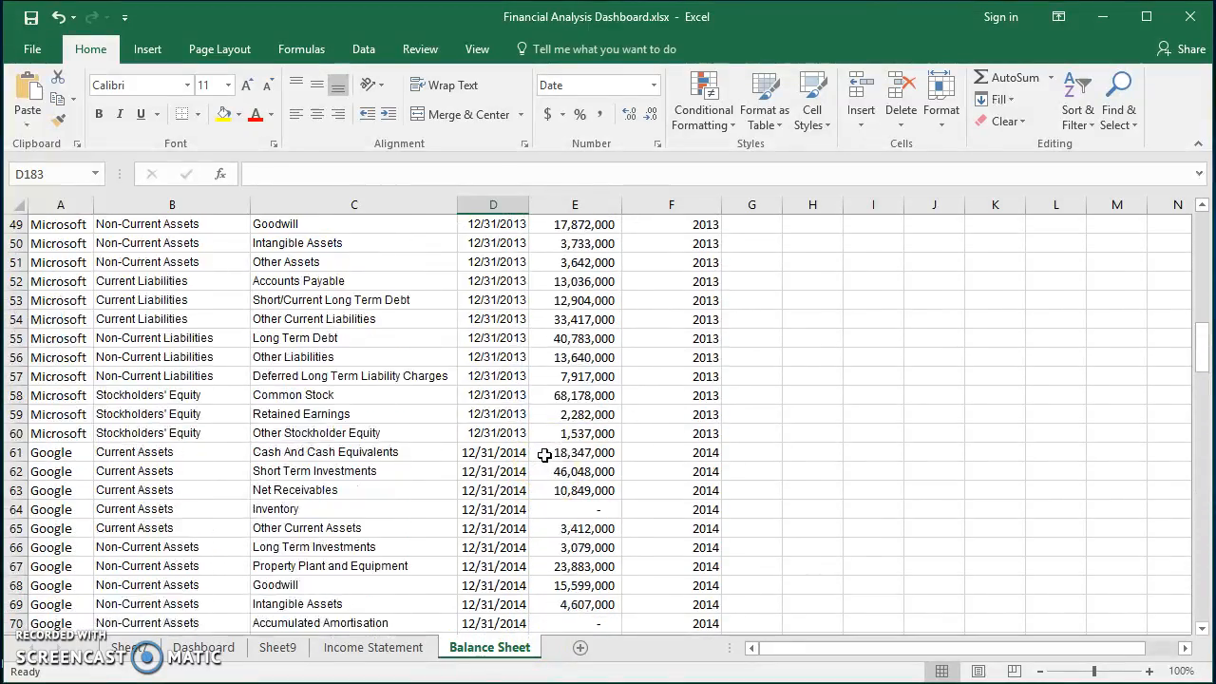
scroll(544, 455, "up", 4)
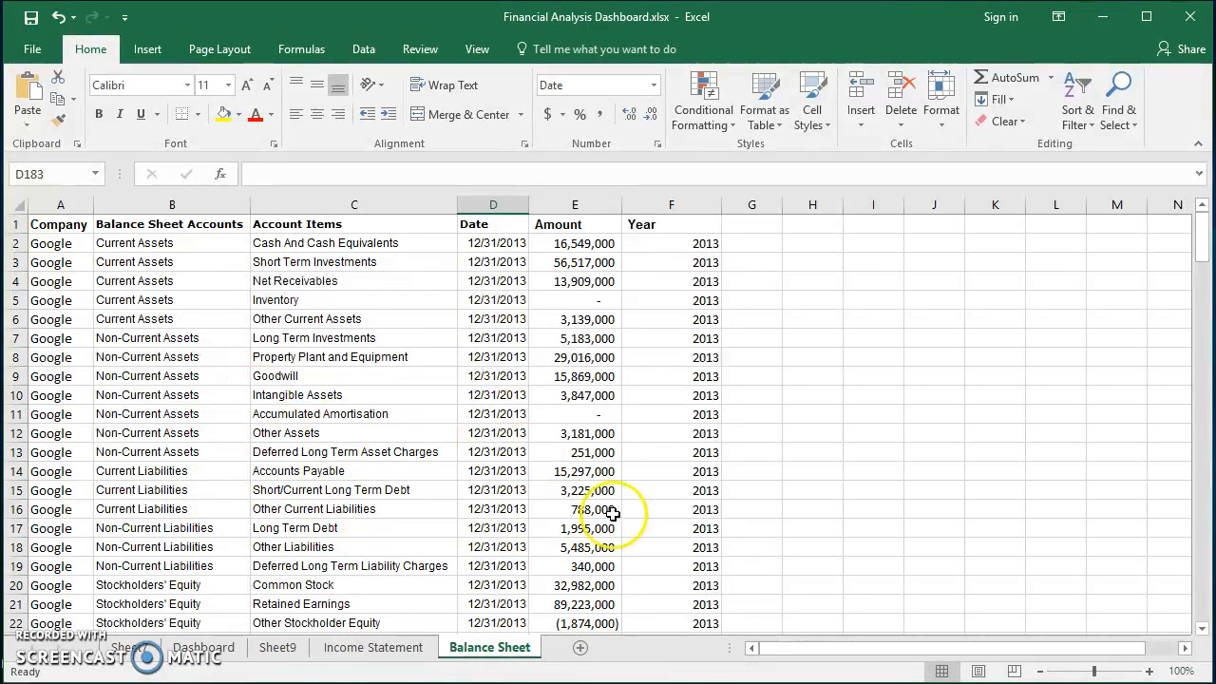
left_click(392, 340)
left_click(147, 49)
left_click(35, 95)
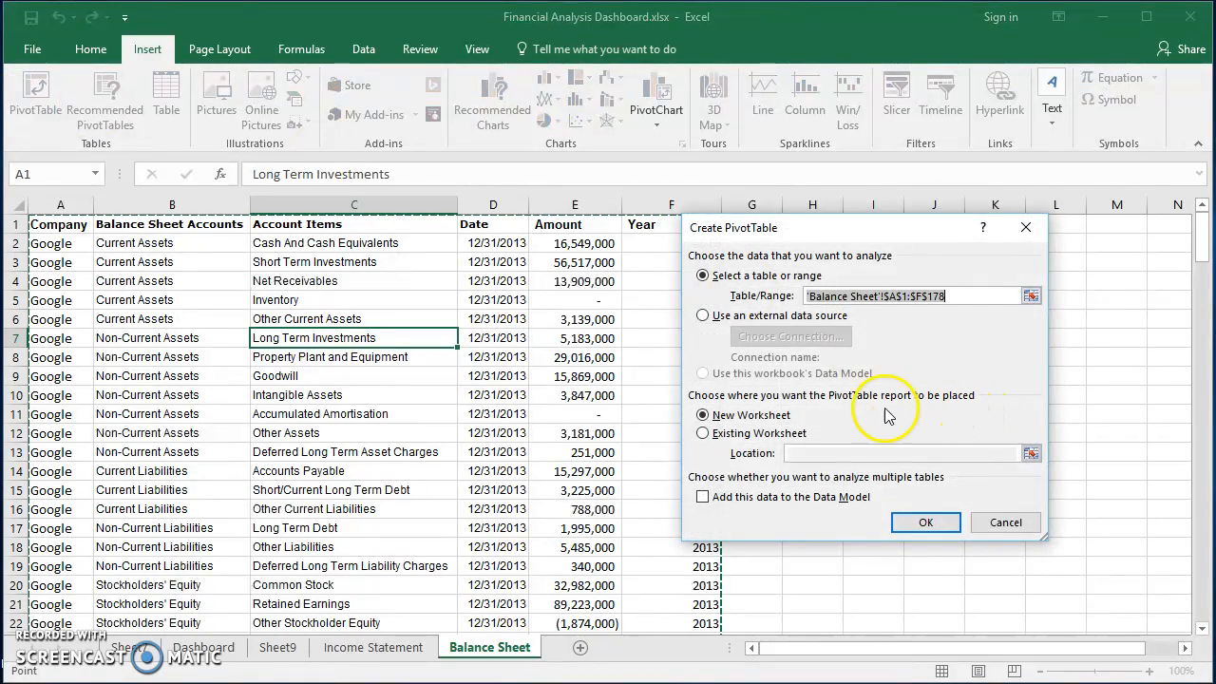
left_click(919, 522)
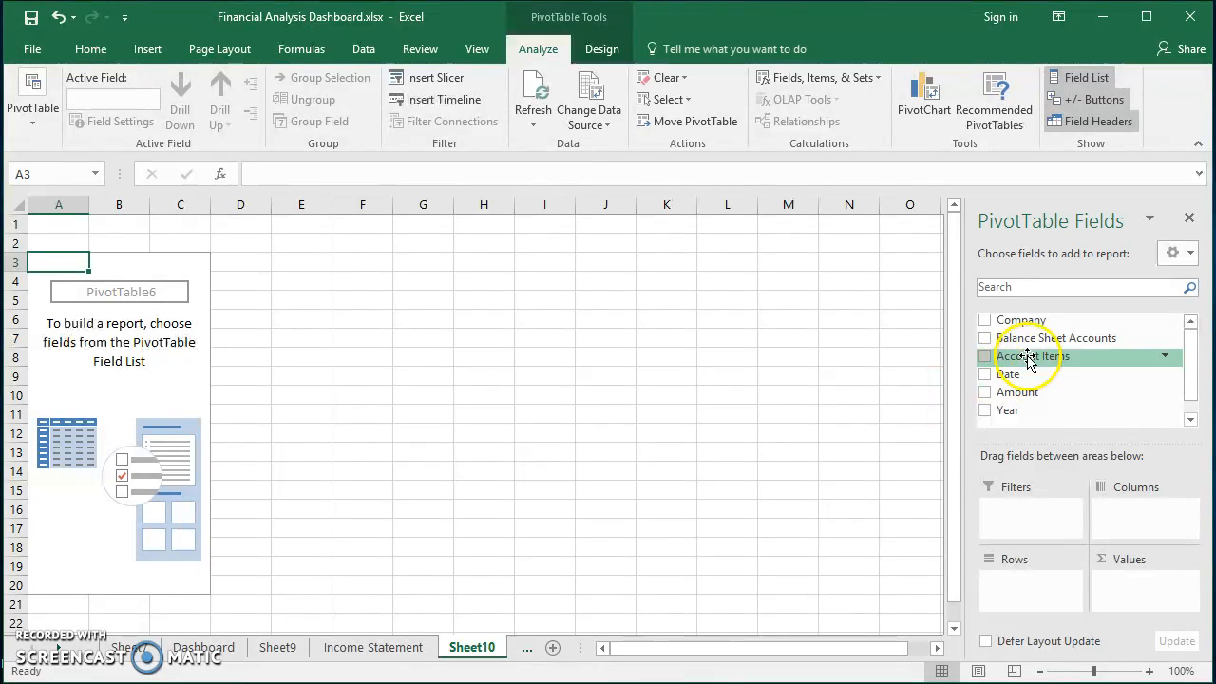
Place Company in rows, Balance Sheet Accounts in columns, Account Items in filters and Year in values of the balance sheet PivotTable.
left_click_drag(1035, 320, 1021, 597)
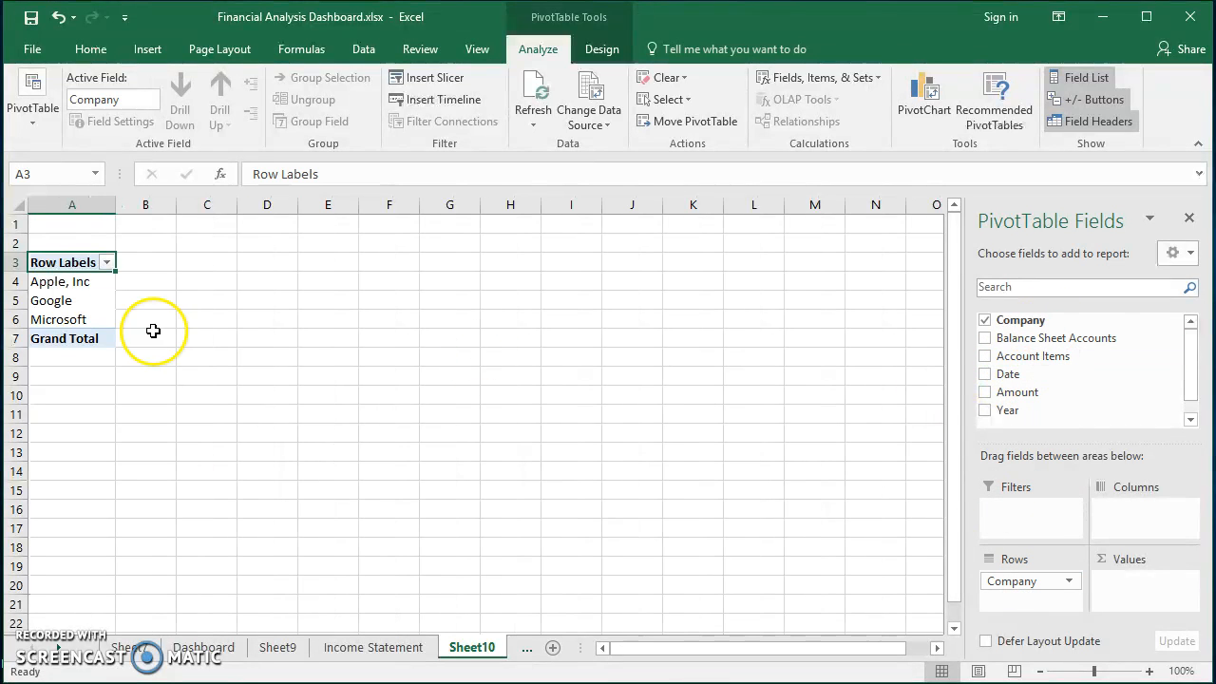
left_click_drag(1115, 342, 1089, 507)
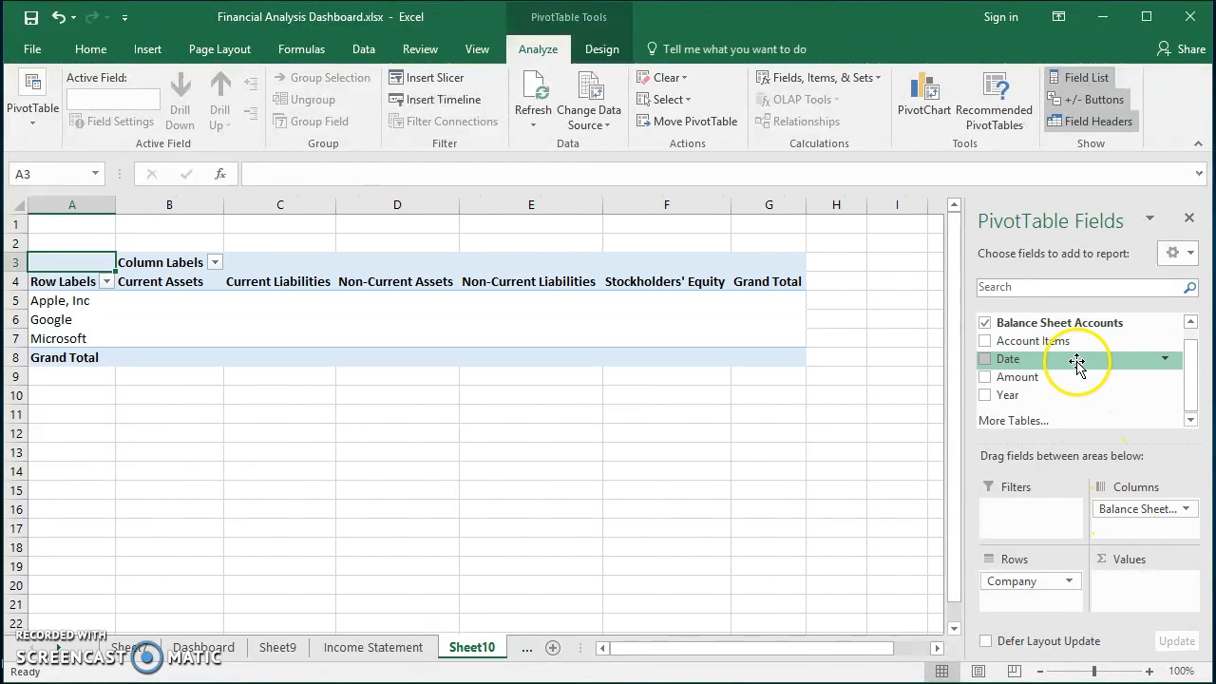
left_click_drag(1066, 341, 1037, 528)
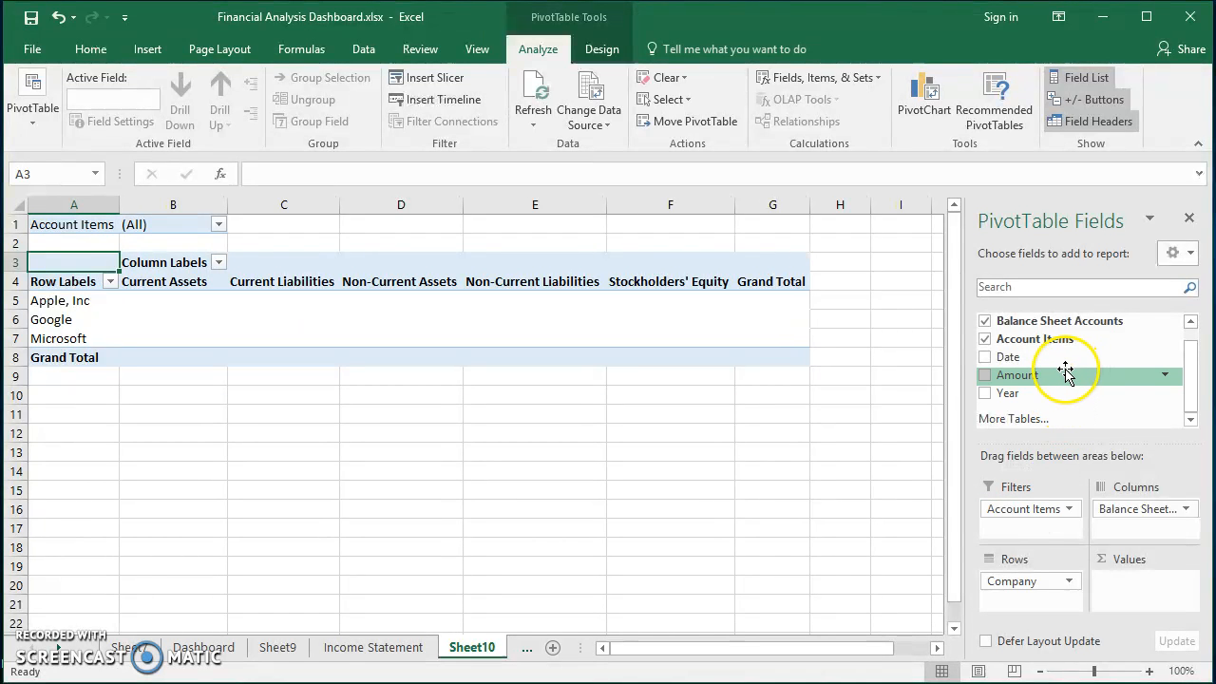
left_click_drag(1051, 399, 1130, 584)
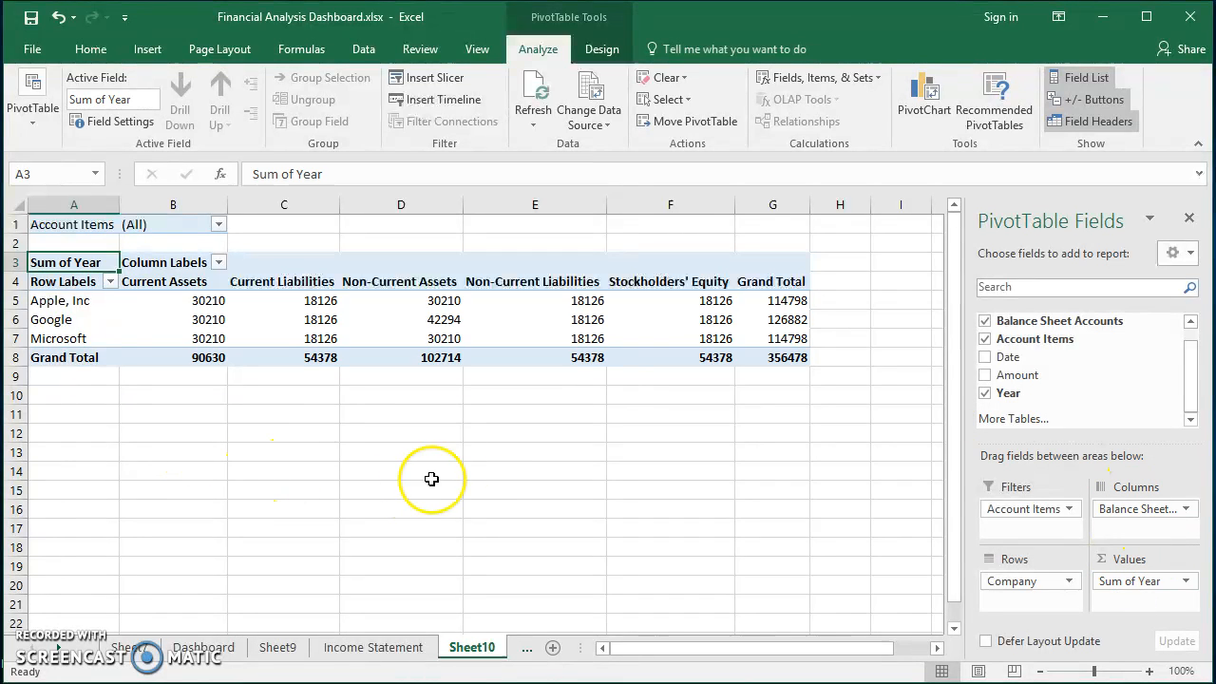
Insert a 2-D pie PivotChart from the balance sheet PivotTable and cut it.
left_click(351, 306)
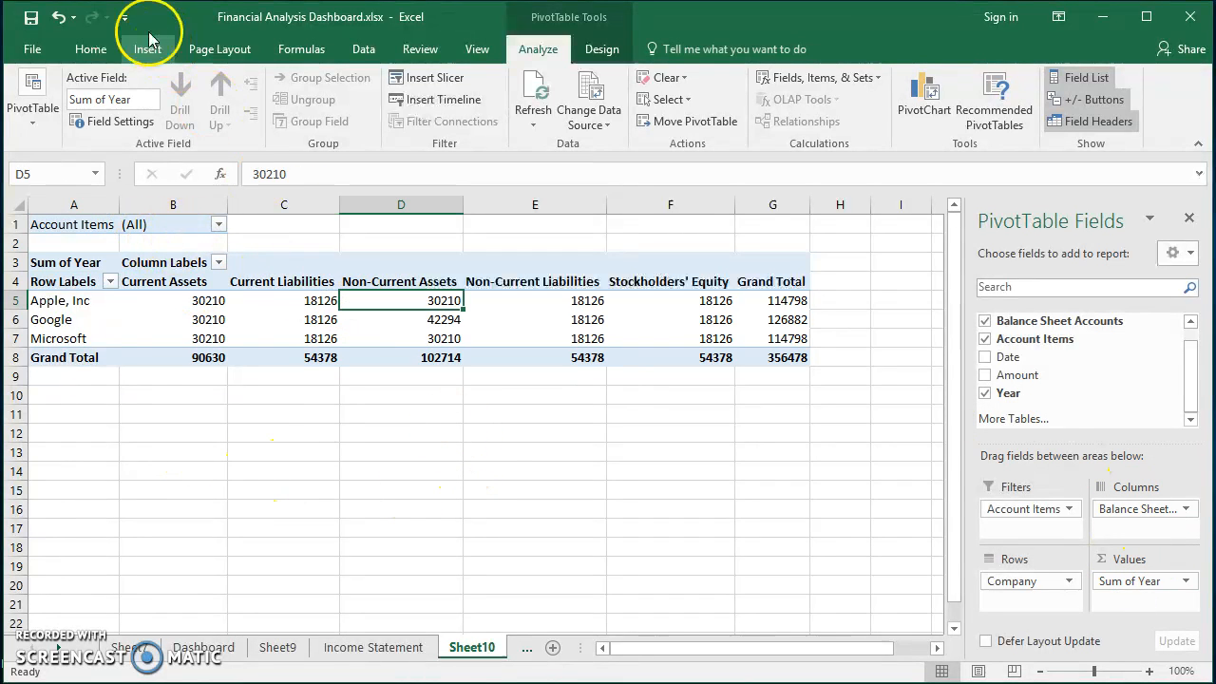
left_click(148, 48)
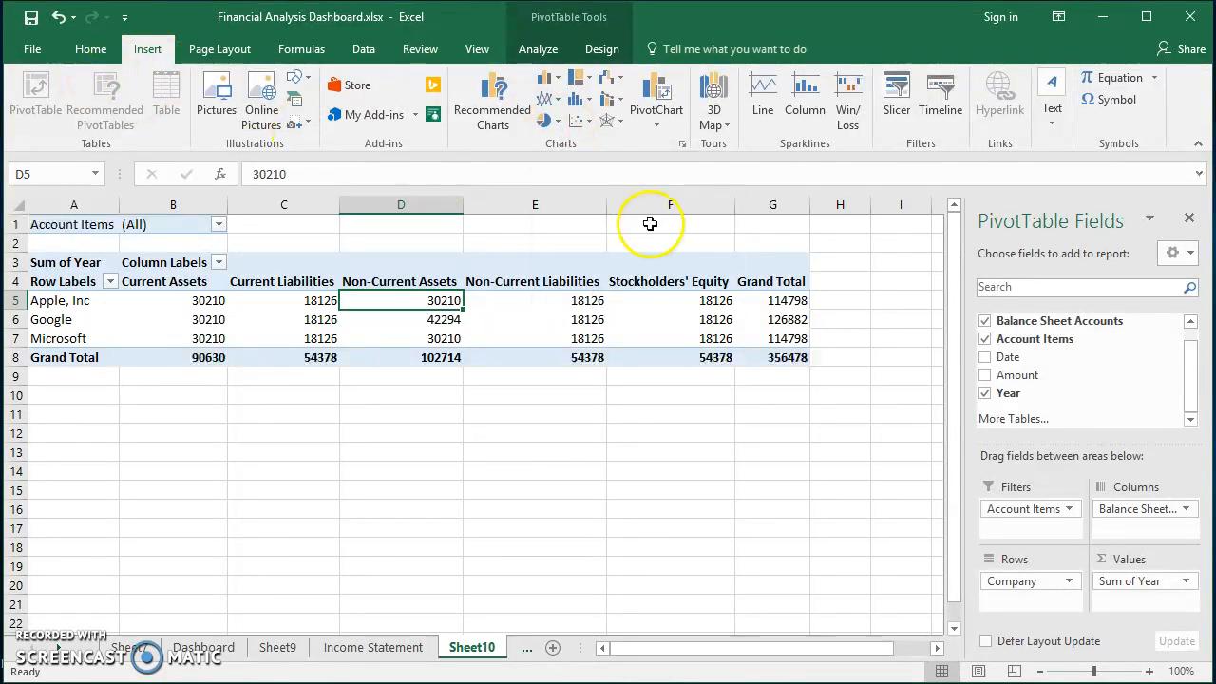
left_click(555, 122)
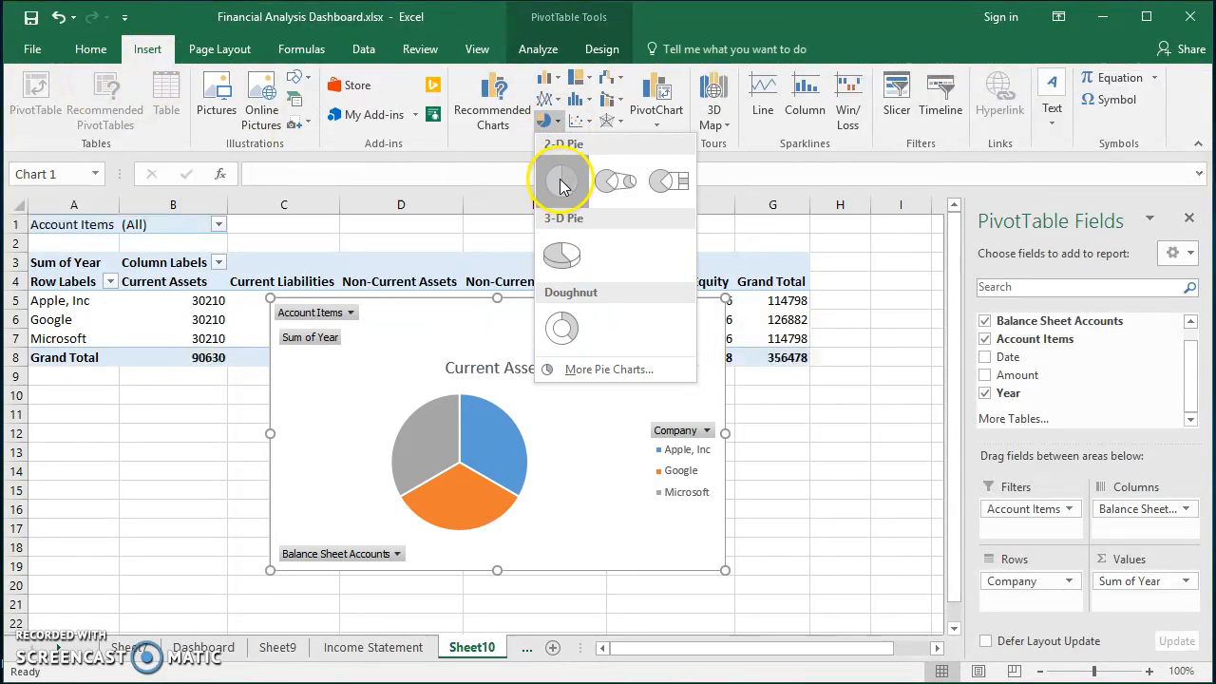
left_click(556, 174)
left_click(582, 340)
key("Delete")
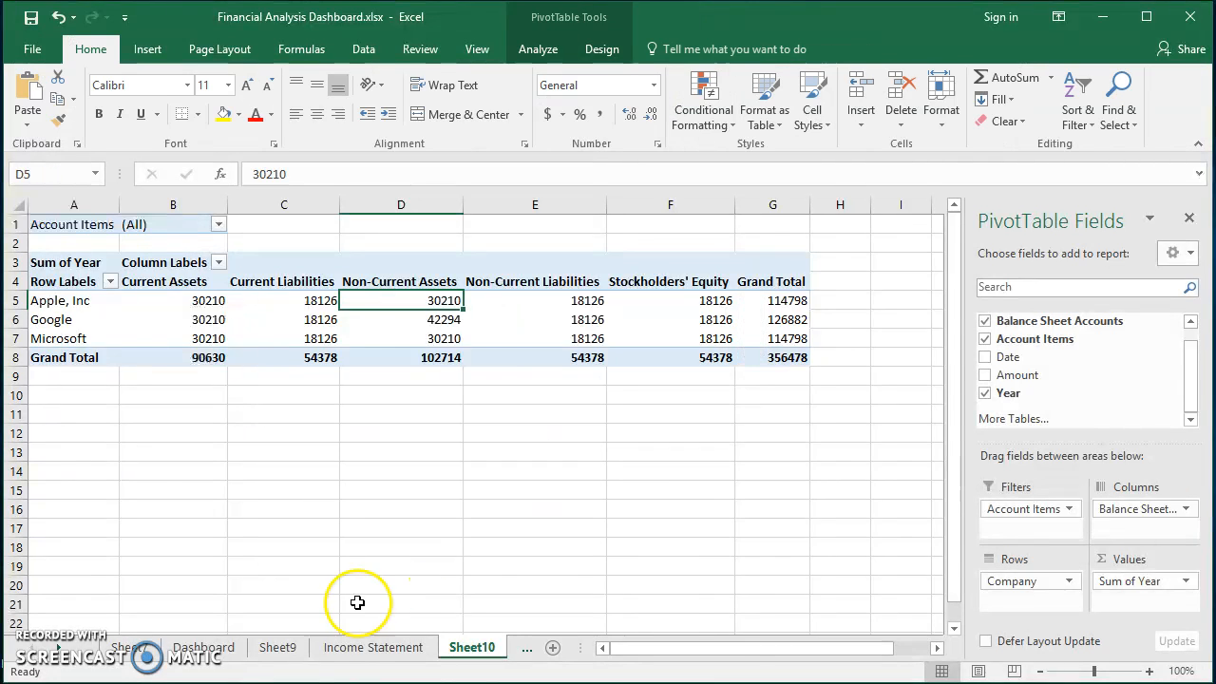
Move the line chart and the bar chart on the Dashboard sheet down to about row 19.
left_click(195, 647)
scroll(326, 440, "down", 5)
scroll(326, 440, "up", 3)
scroll(383, 434, "down", 3)
scroll(380, 437, "up", 3)
scroll(380, 437, "up", 2)
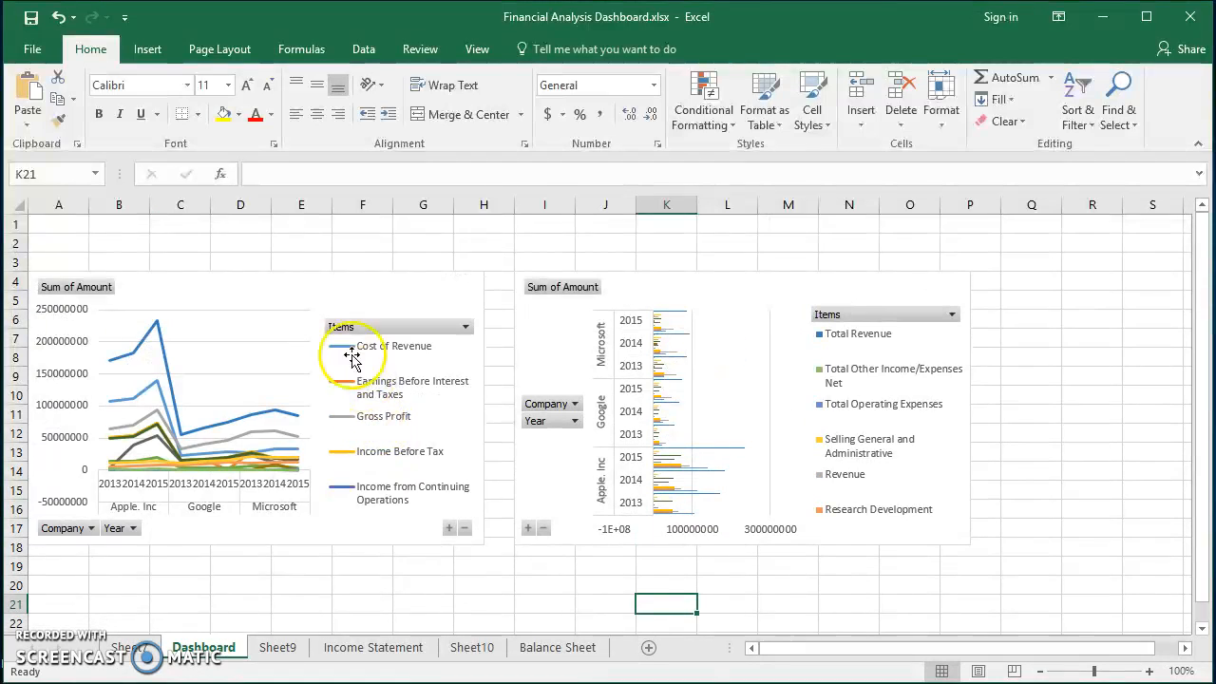
left_click_drag(348, 301, 348, 576)
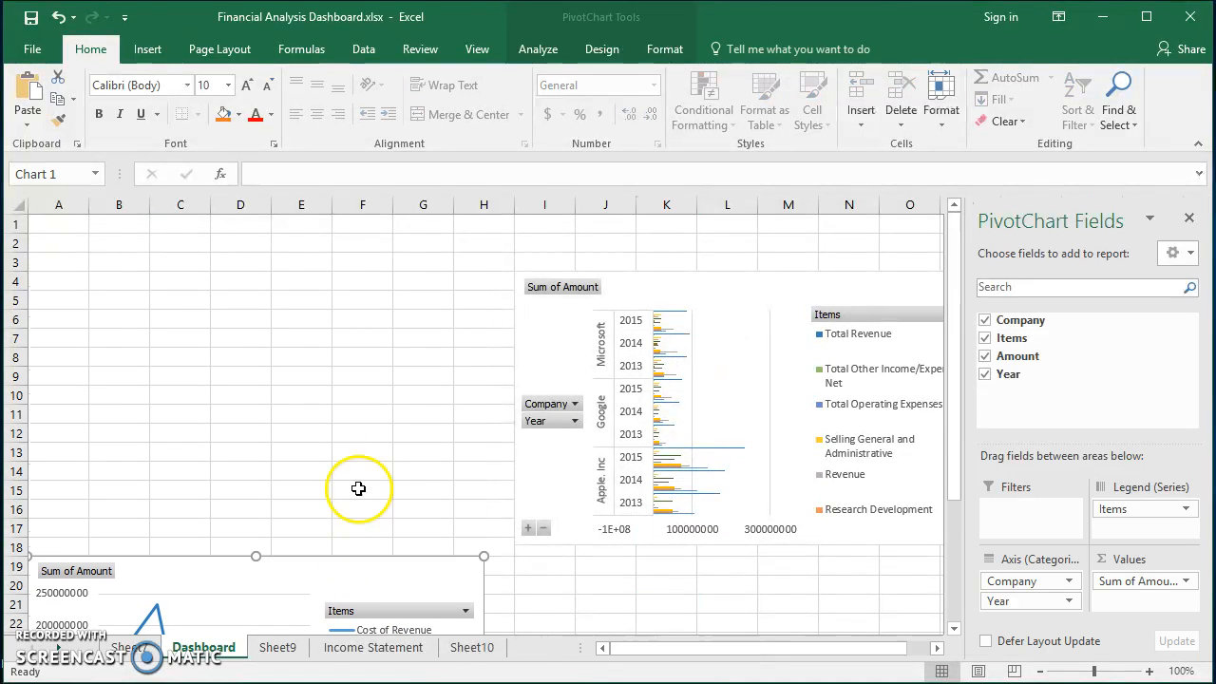
left_click_drag(770, 275, 737, 558)
Paste the cut pie chart into the Dashboard sheet at cell A4, above the line chart.
left_click(53, 270)
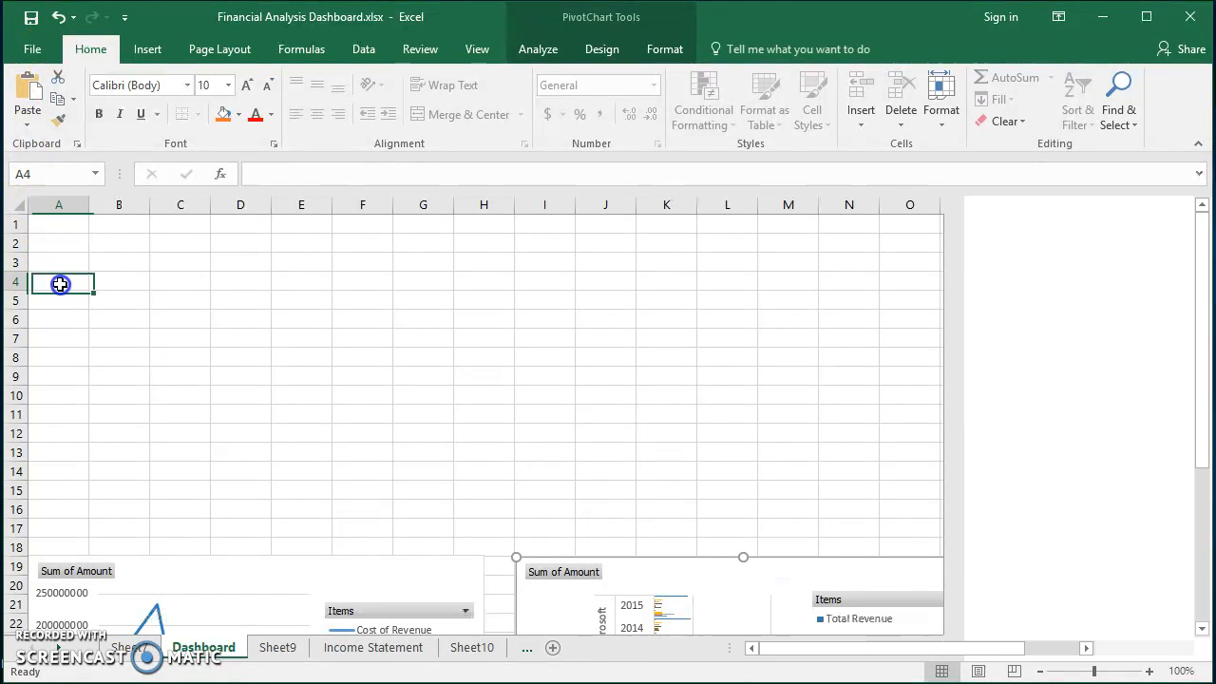
key("ctrl+v")
left_click(615, 354)
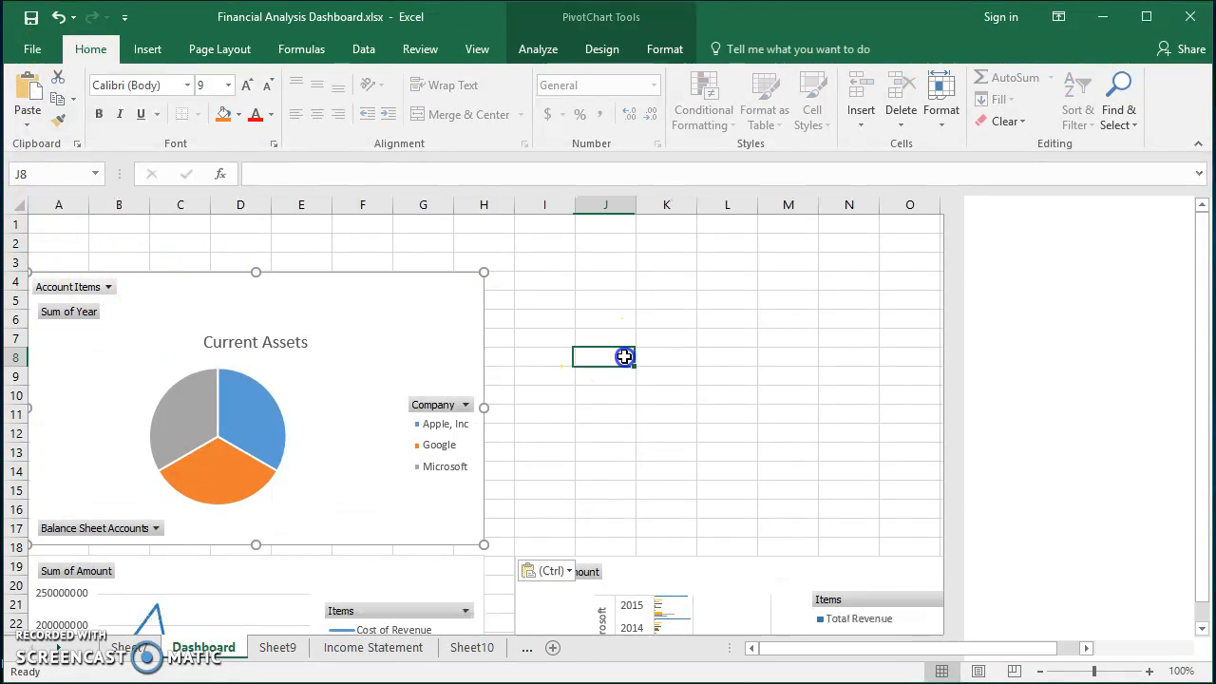
scroll(618, 355, "down", 5)
scroll(429, 352, "up", 4)
Create another PivotTable on a new worksheet from the Balance Sheet range A1:F178.
left_click(394, 647)
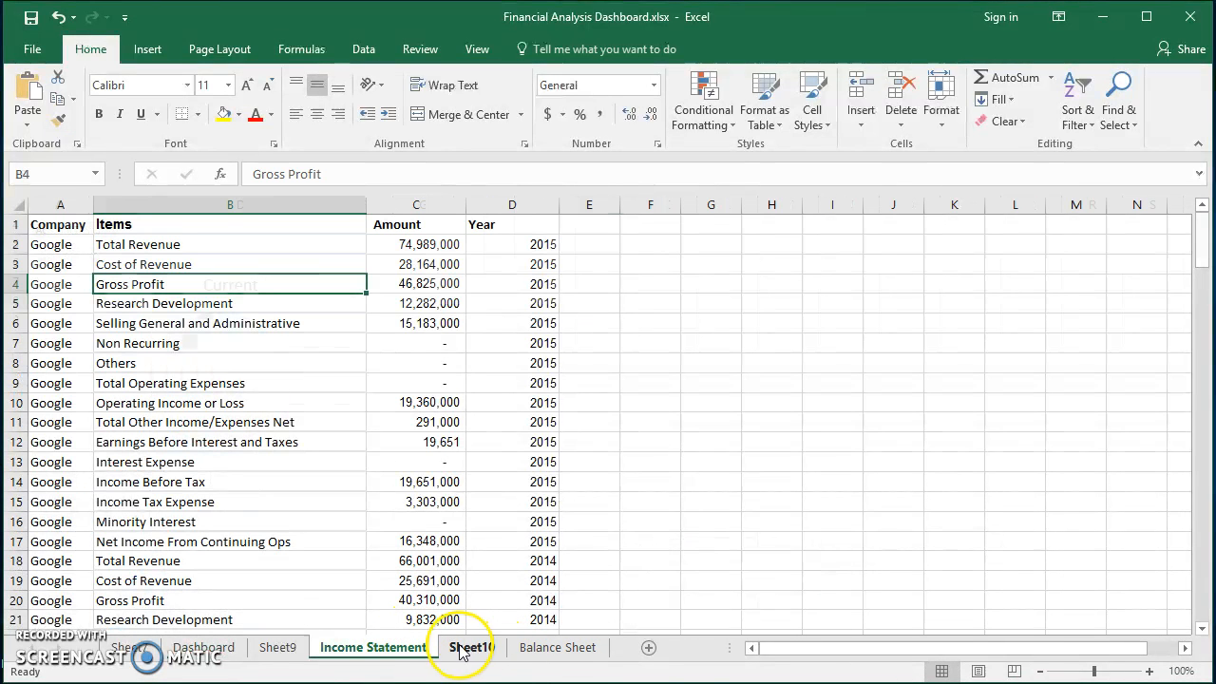
left_click(550, 652)
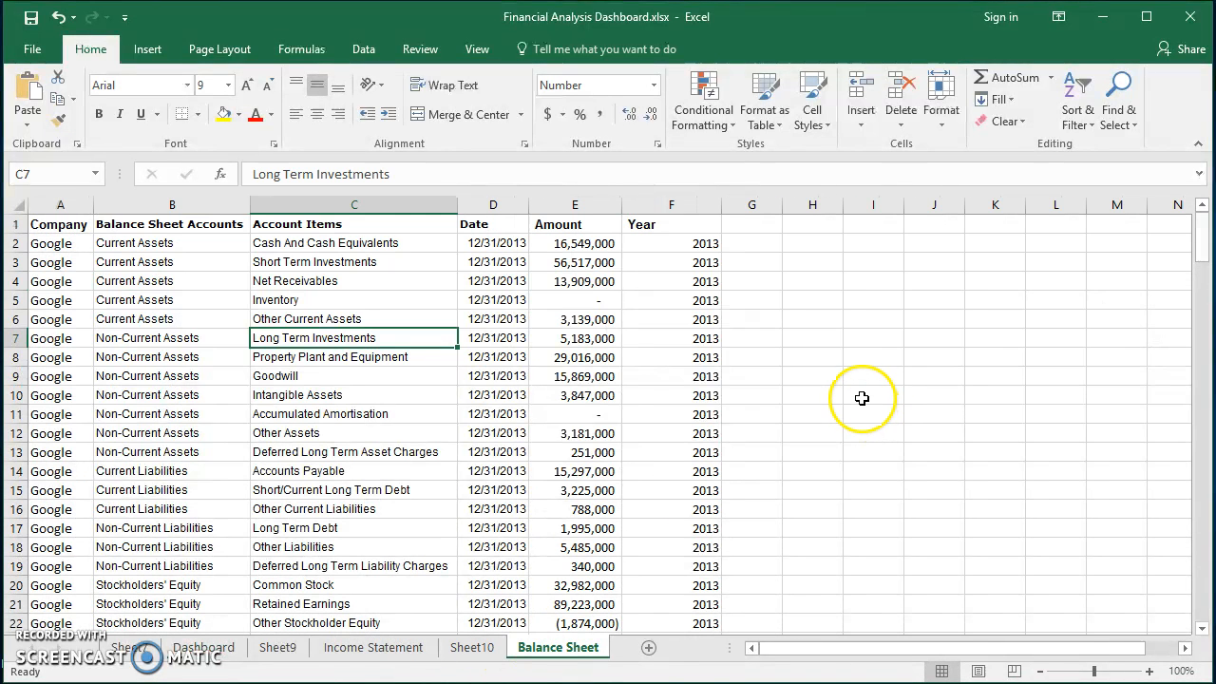
left_click(357, 380)
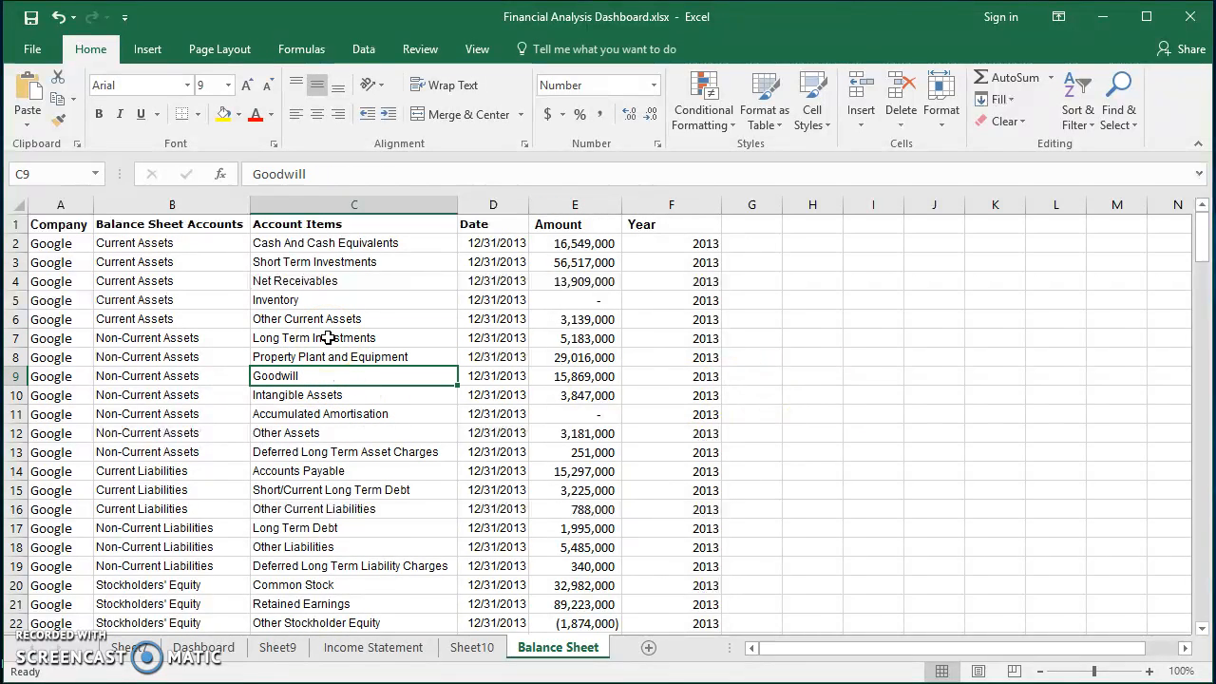
left_click(326, 338)
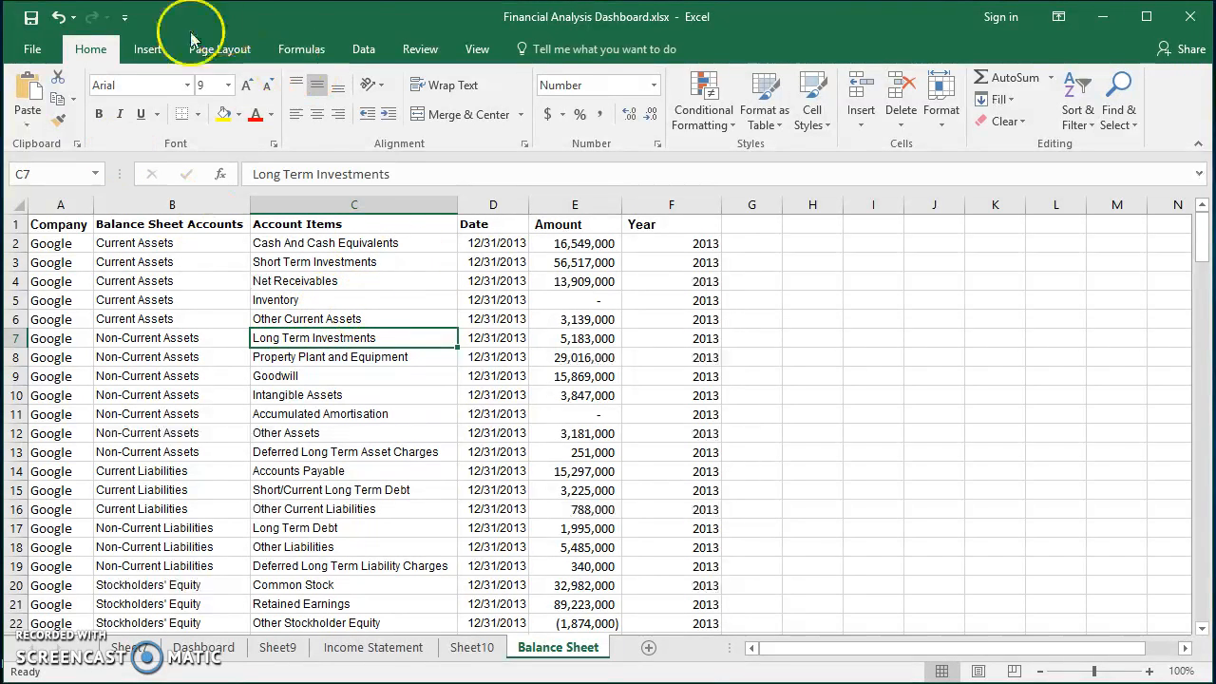
left_click(147, 48)
left_click(38, 95)
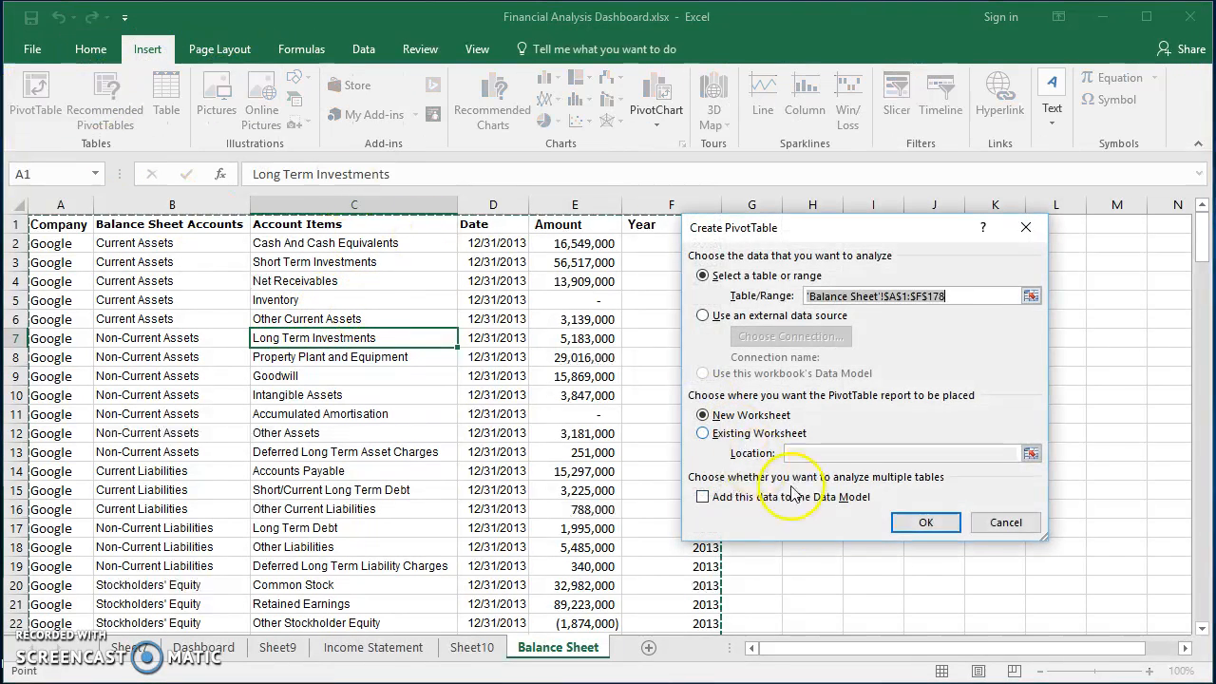
left_click(925, 522)
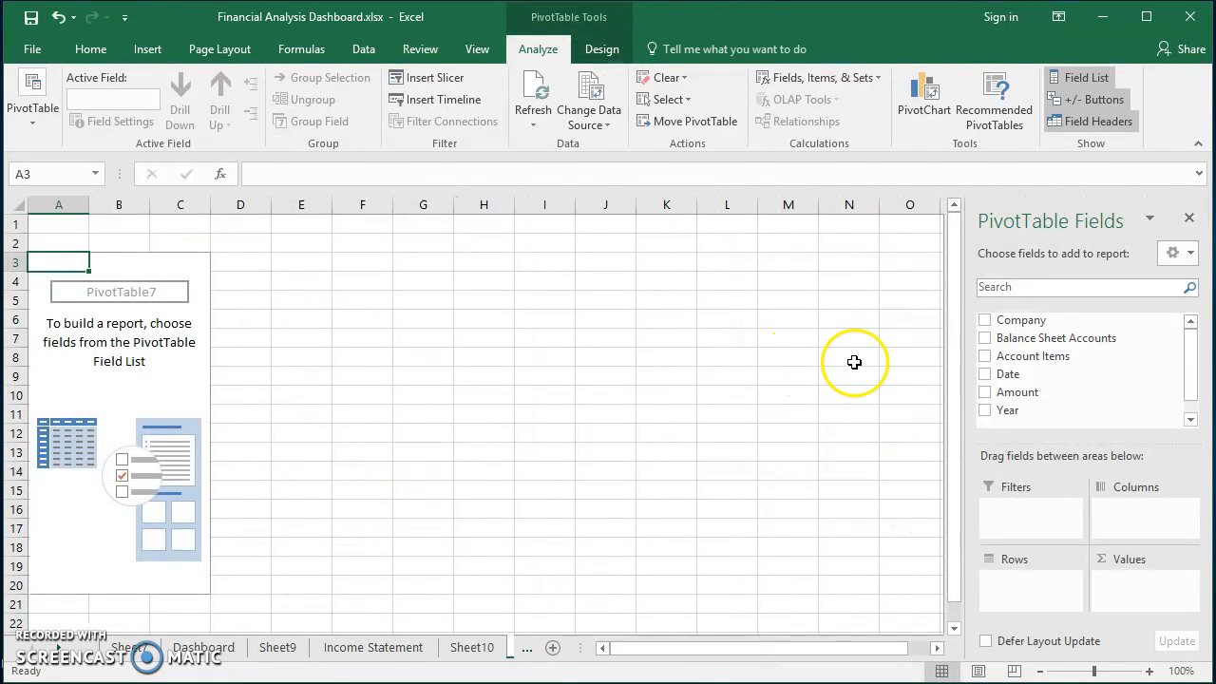
Place Company and Year in rows, Balance Sheet Accounts in columns, Account Items in filters and Amount in values of the new PivotTable.
left_click_drag(1031, 322, 1018, 580)
left_click_drag(1054, 338, 1123, 508)
left_click_drag(1059, 353, 1045, 508)
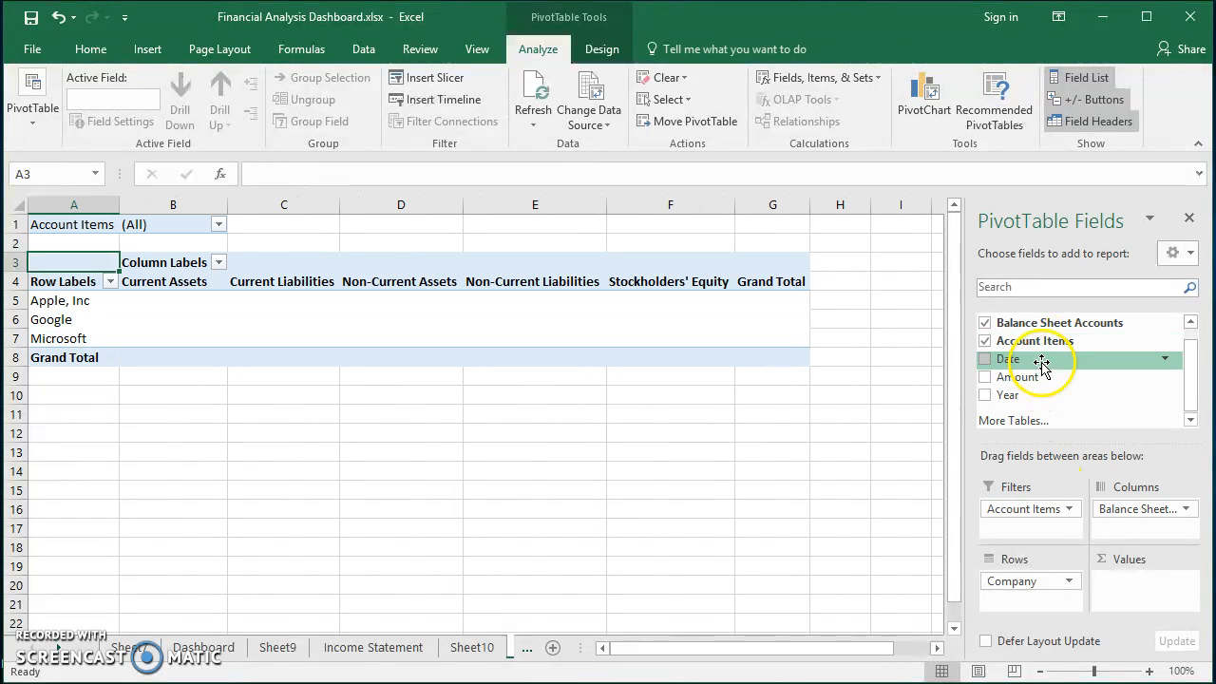
left_click_drag(1045, 395, 1140, 613)
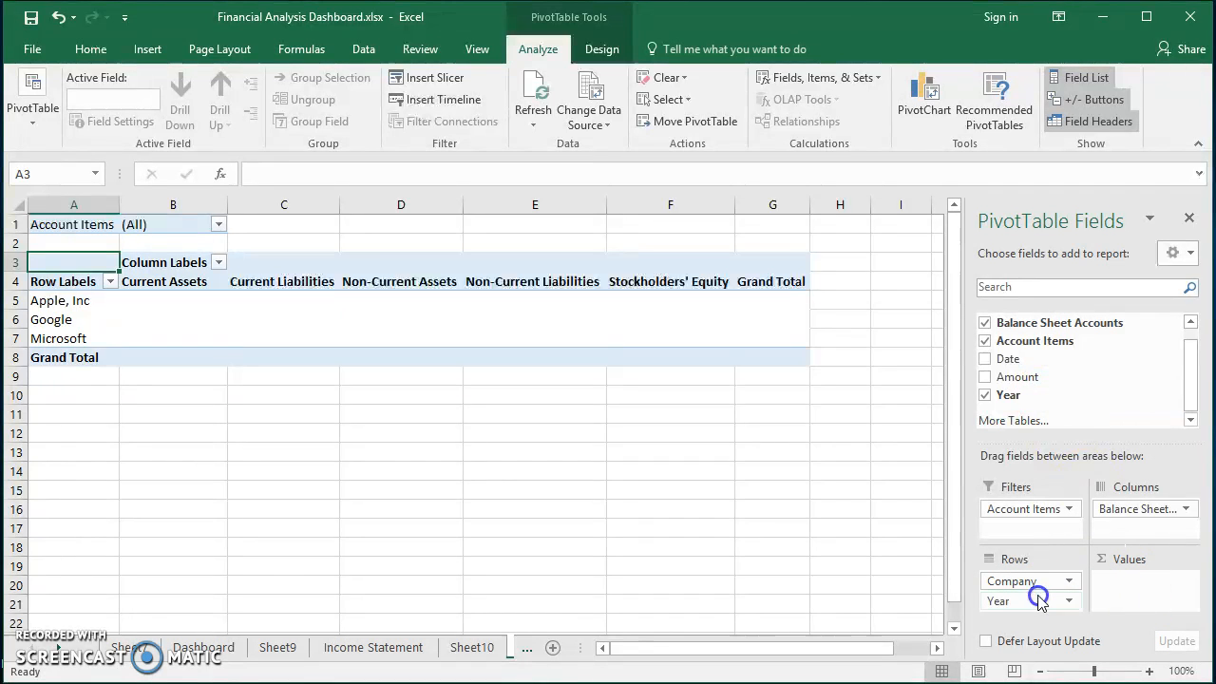
left_click_drag(1045, 380, 1135, 600)
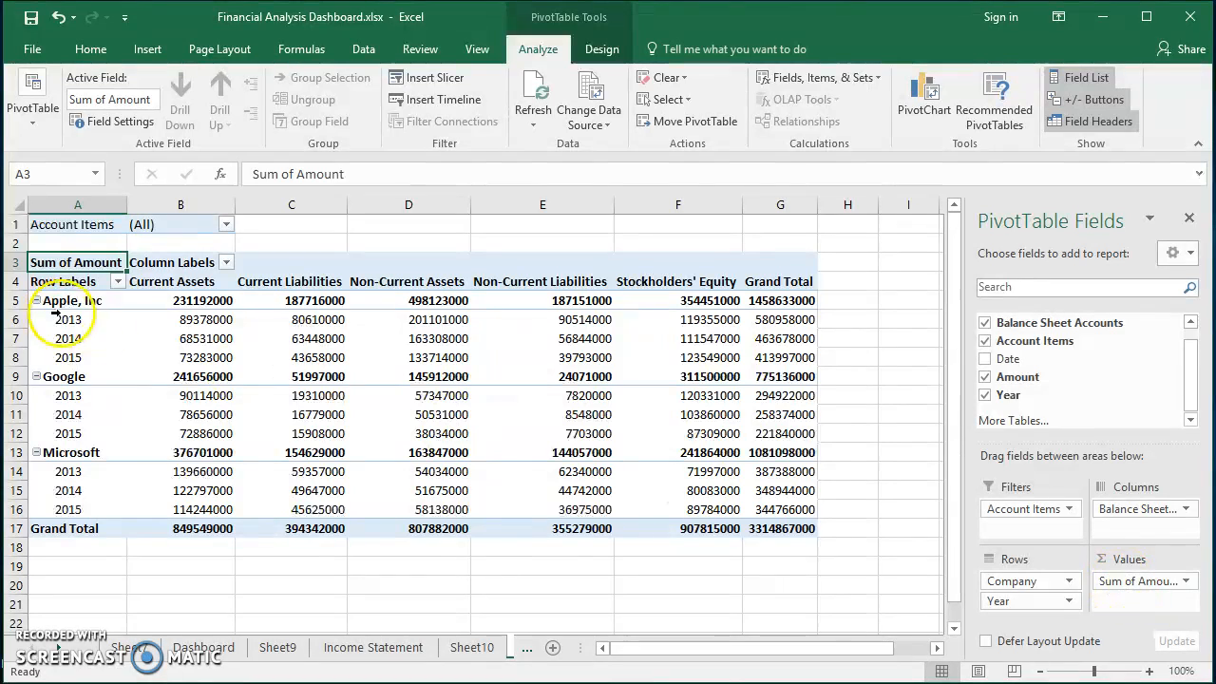
Insert a 2-D line PivotChart from the new Balance Sheet PivotTable.
left_click(285, 376)
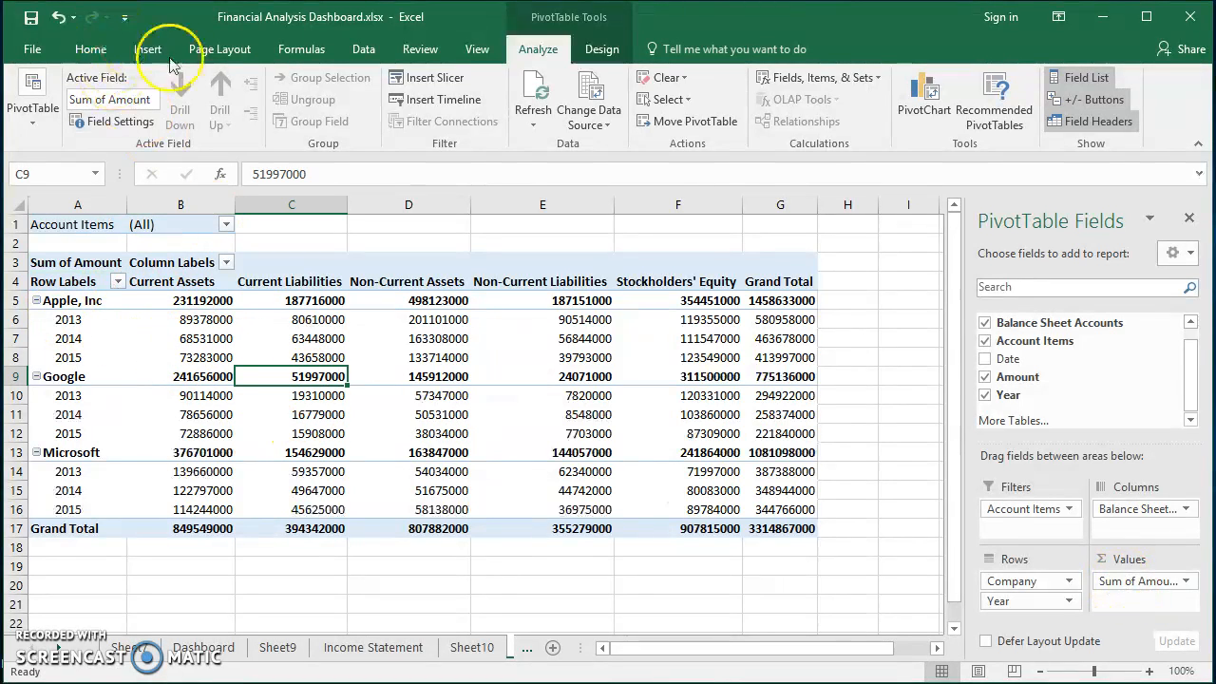
left_click(148, 48)
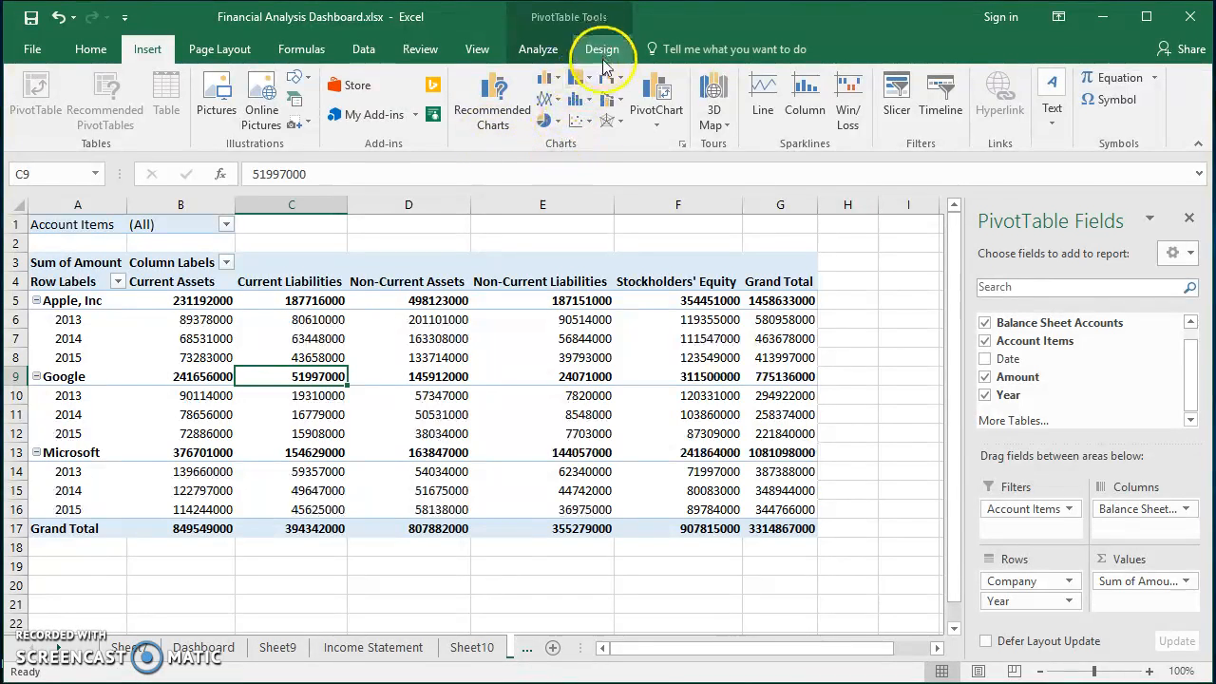
left_click(559, 100)
left_click(570, 159)
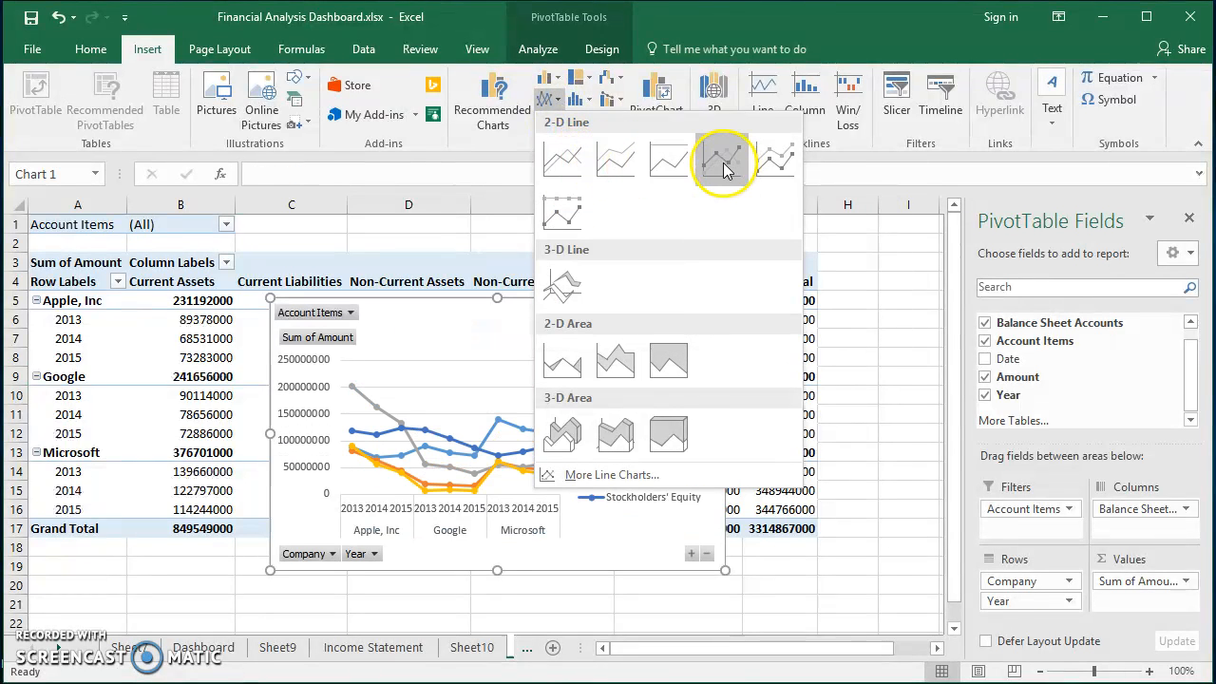
left_click(564, 148)
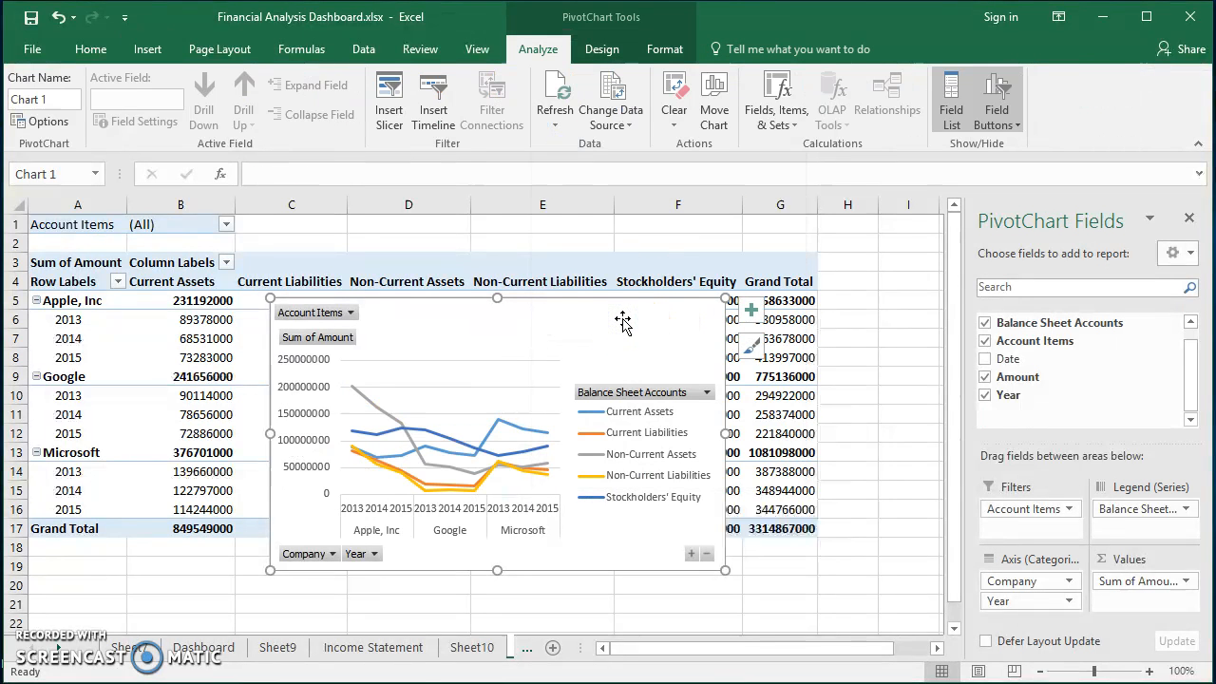
Cut the new line chart, paste it into the Dashboard sheet at cell I4 beside the pie chart, and close the PivotChart field list.
key("Delete")
left_click(372, 648)
left_click(204, 647)
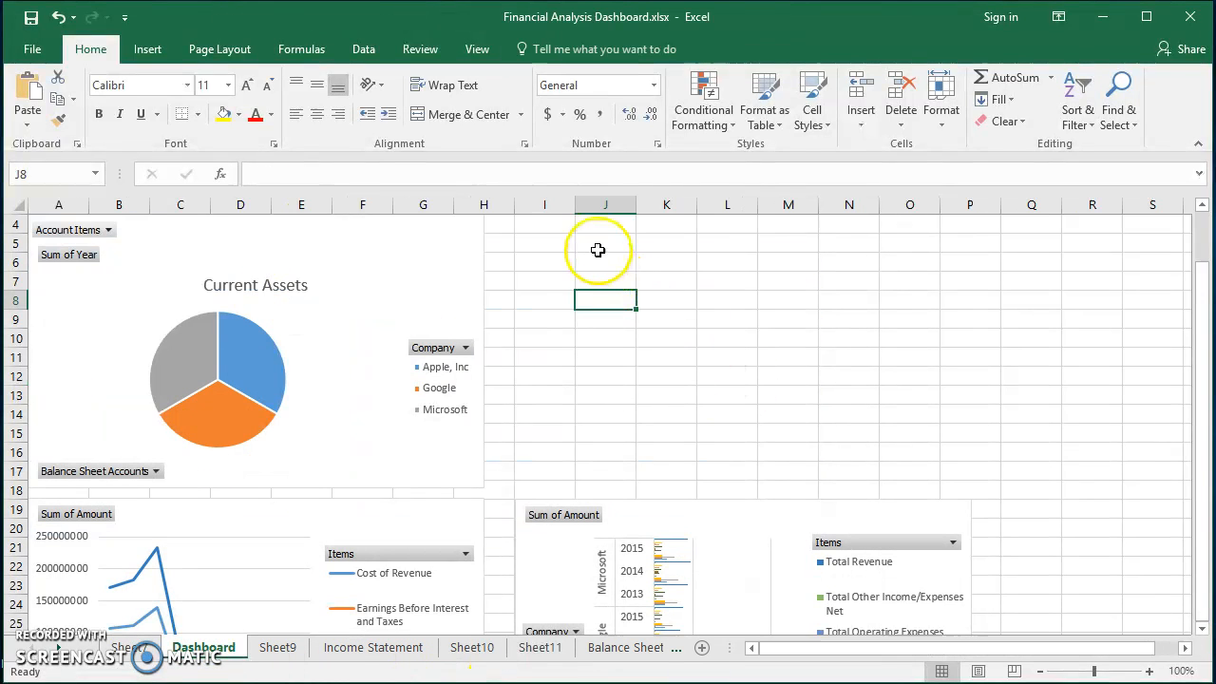
scroll(598, 275, "up", 1)
left_click(557, 285)
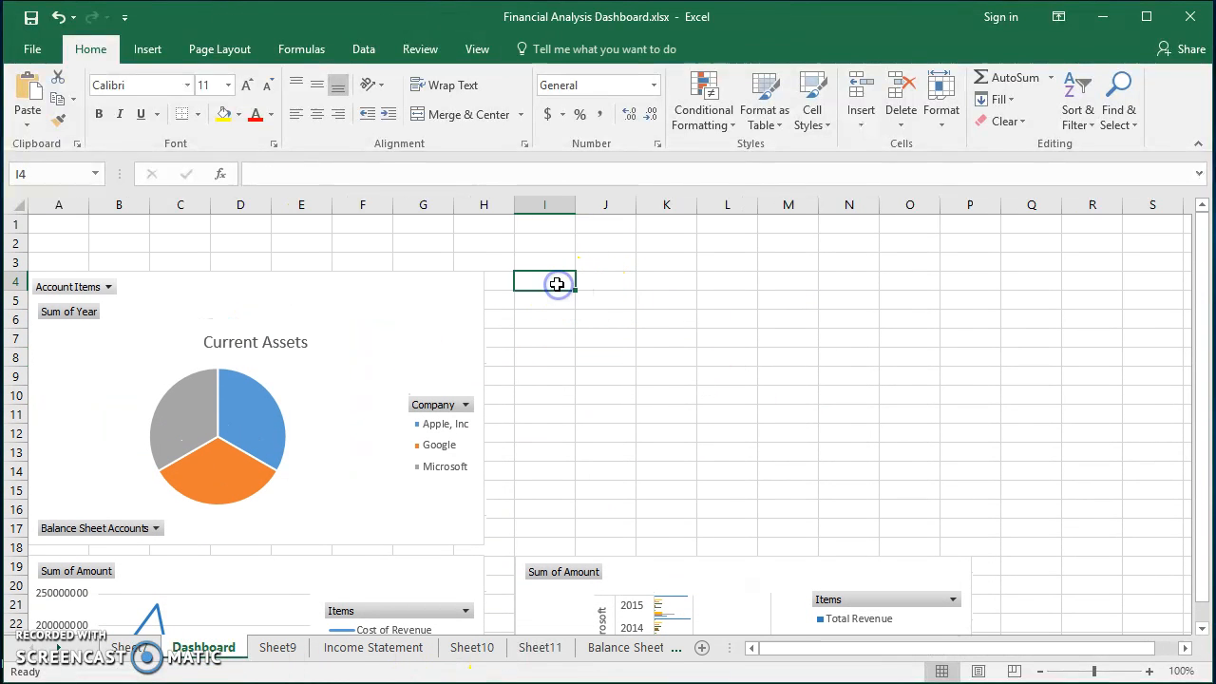
key("ctrl+v")
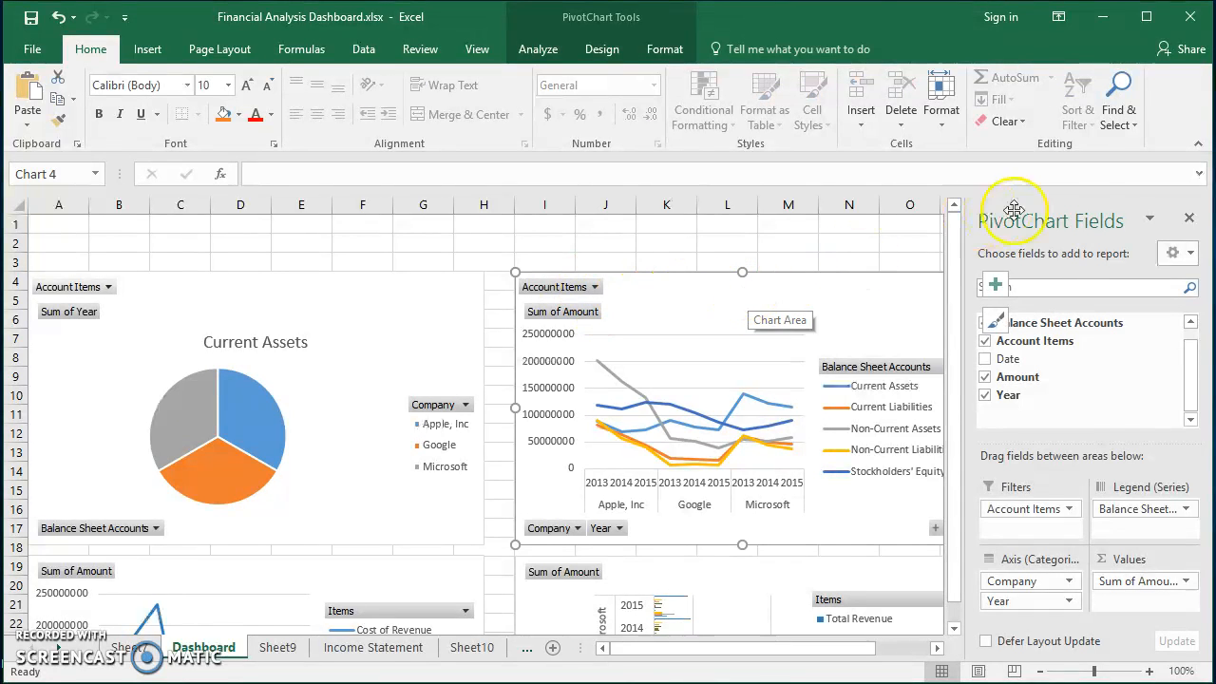
left_click(1189, 220)
Review the layout of the four charts on the Dashboard sheet and look over the Income Statement source data.
scroll(1035, 375, "down", 3)
scroll(1035, 376, "up", 3)
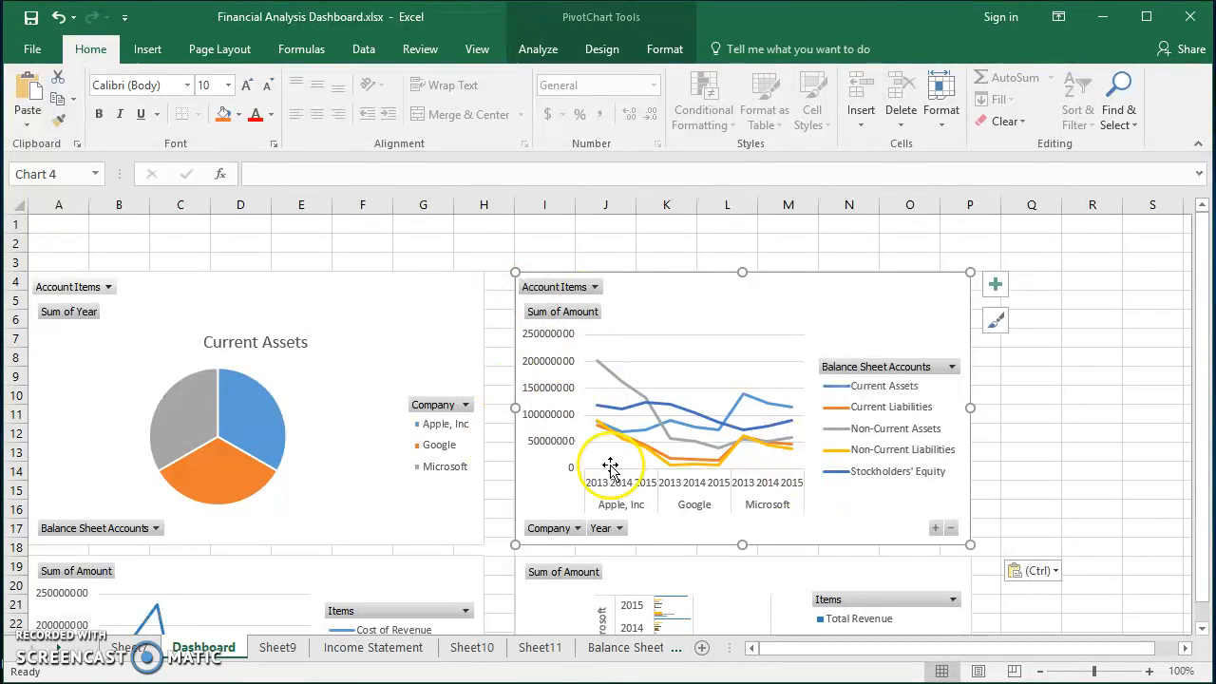
scroll(451, 463, "down", 3)
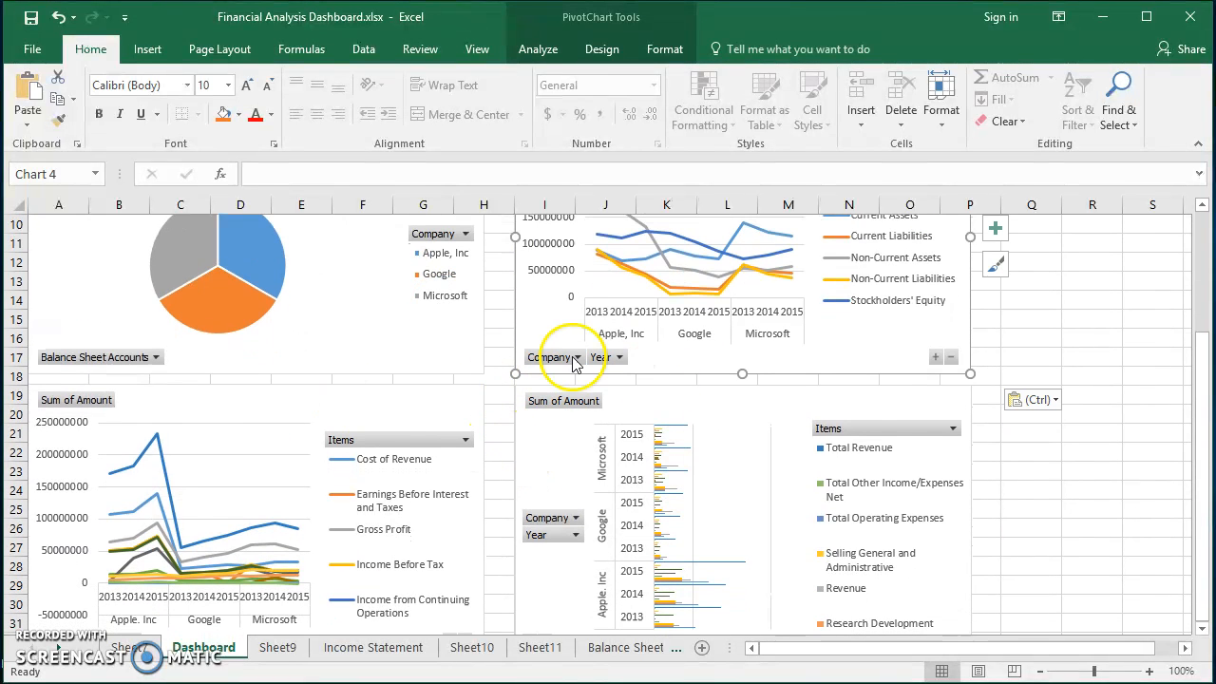
scroll(655, 447, "up", 3)
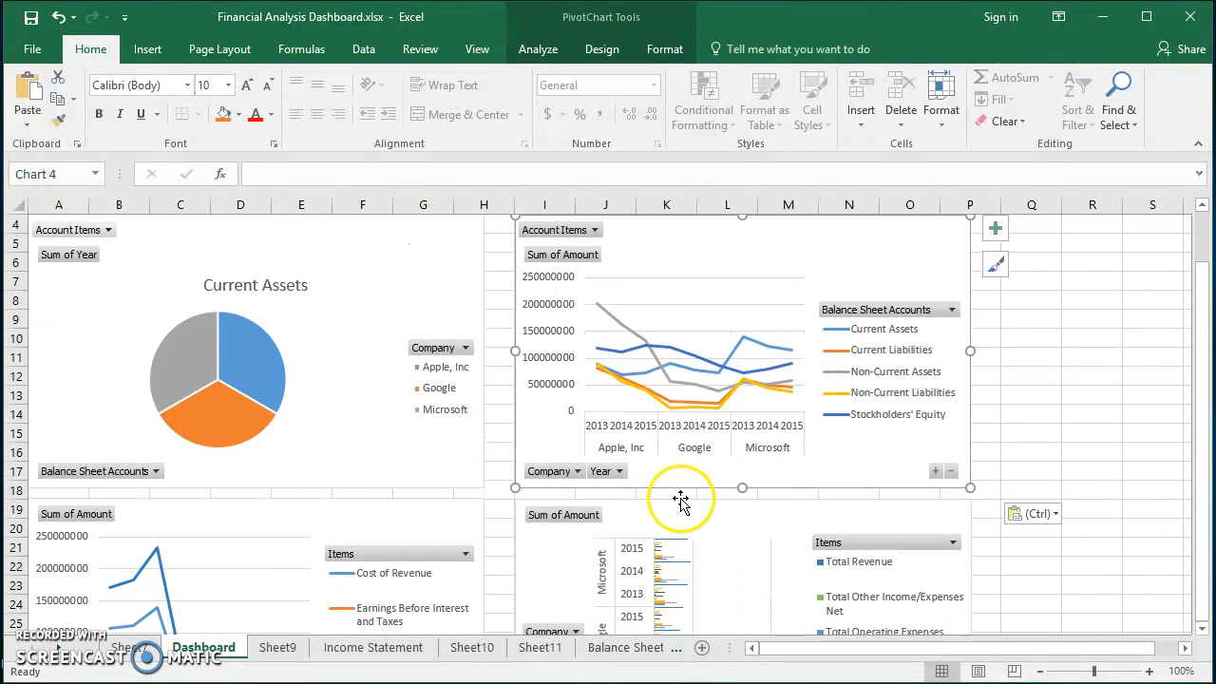
scroll(678, 551, "down", 3)
left_click(634, 649)
left_click(342, 650)
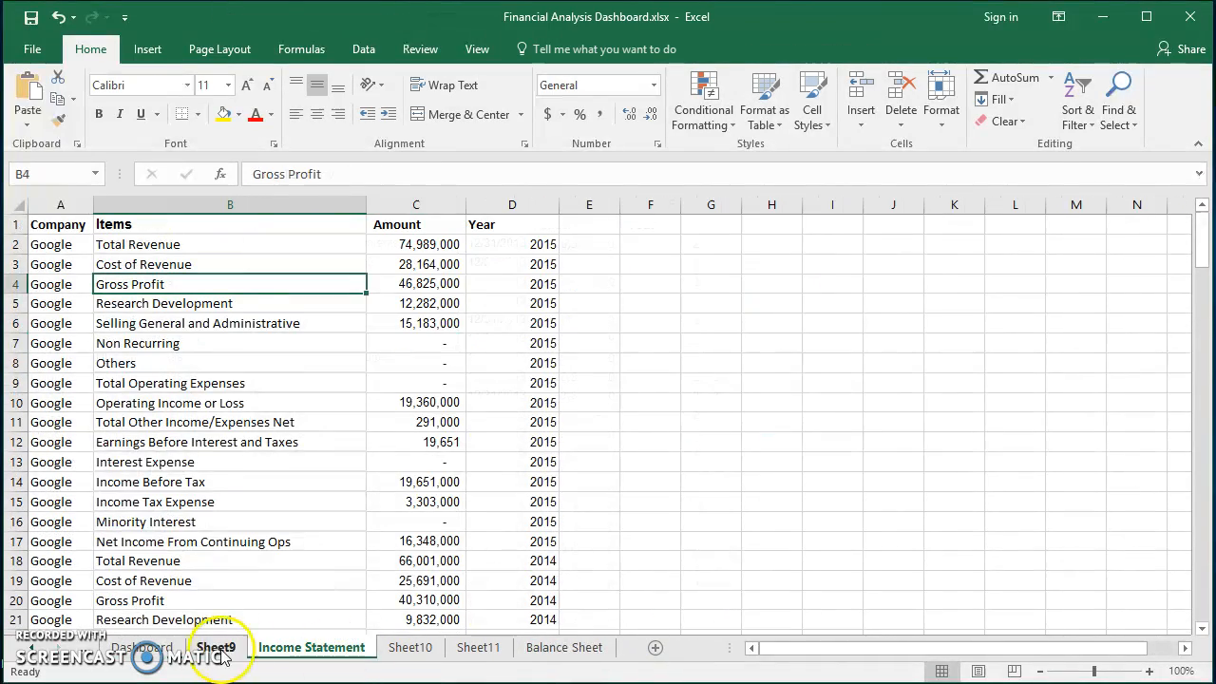
left_click(141, 646)
scroll(504, 399, "up", 3)
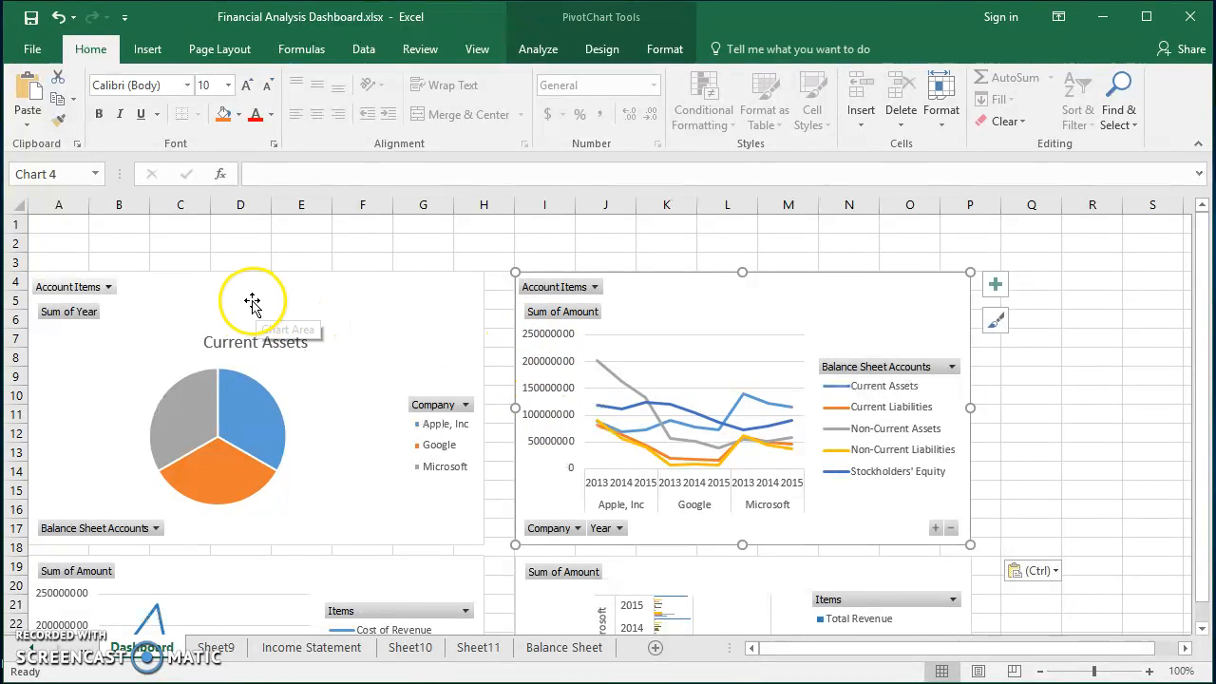
scroll(250, 307, "down", 1)
scroll(154, 299, "up", 1)
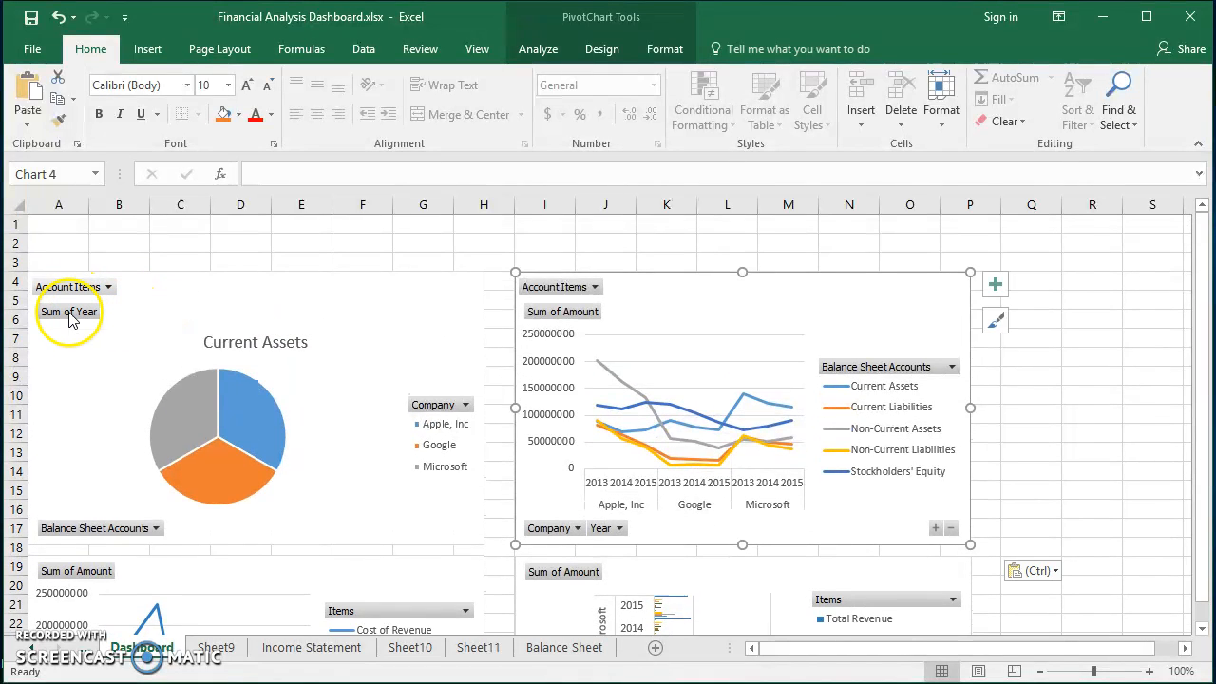
Hide all field buttons on the Current Assets pie chart.
left_click(68, 314)
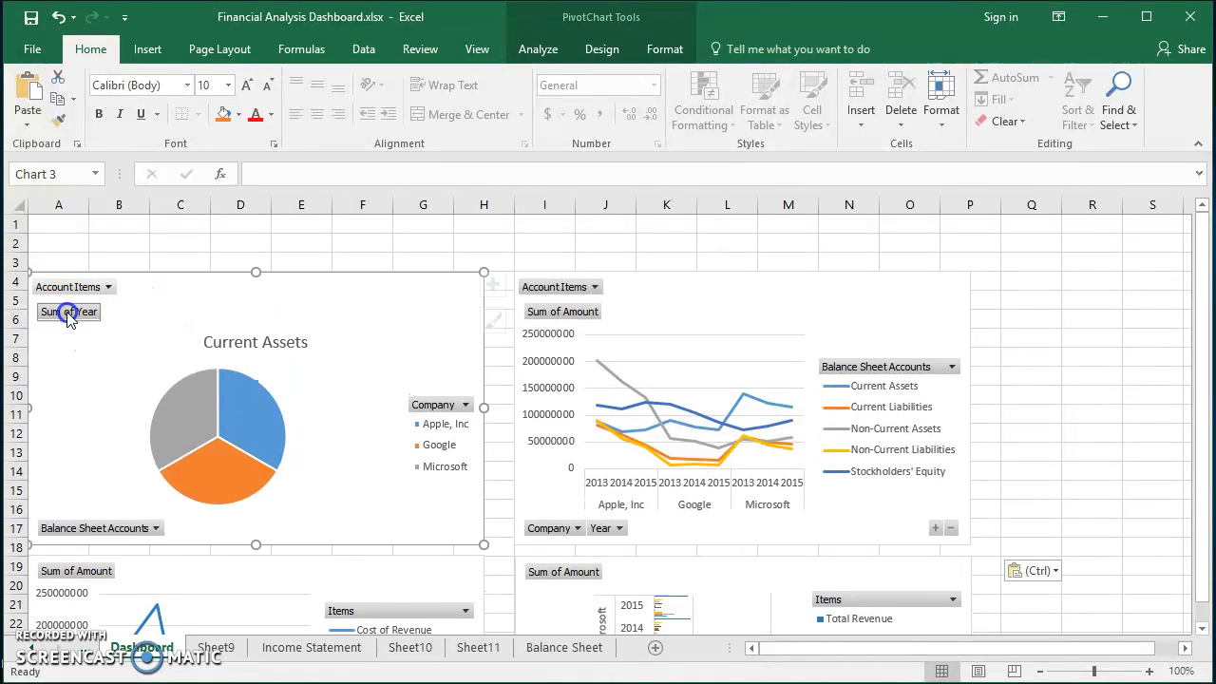
right_click(67, 313)
left_click(72, 286)
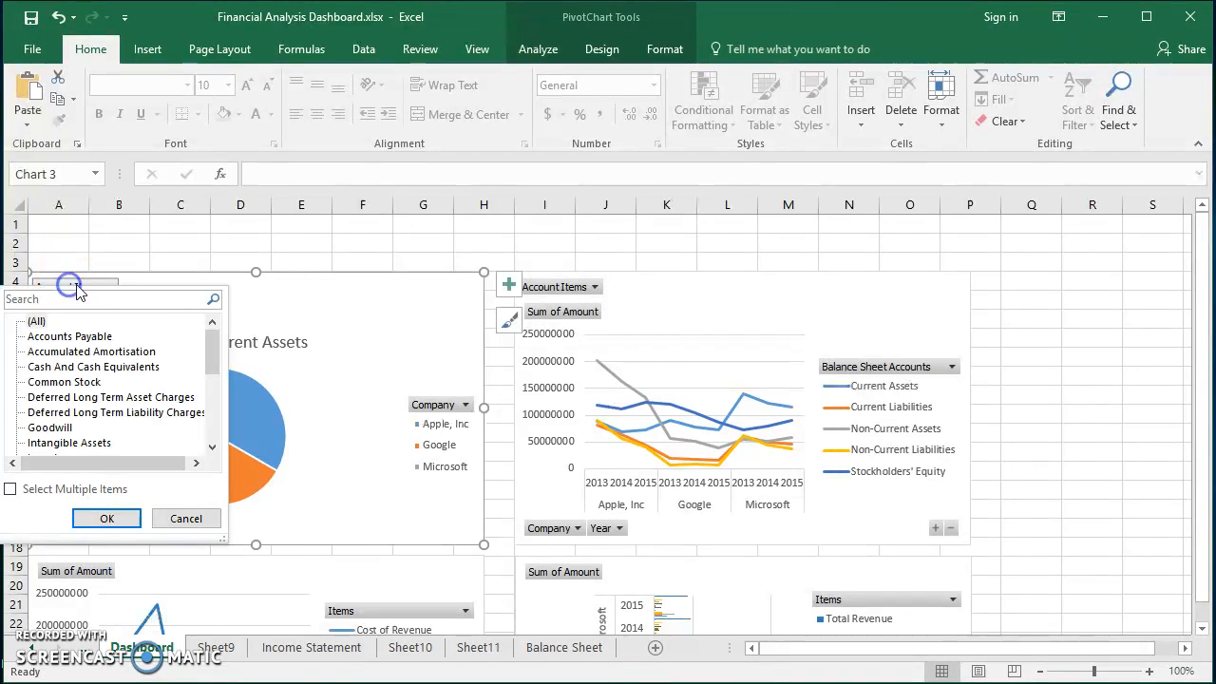
left_click(316, 309)
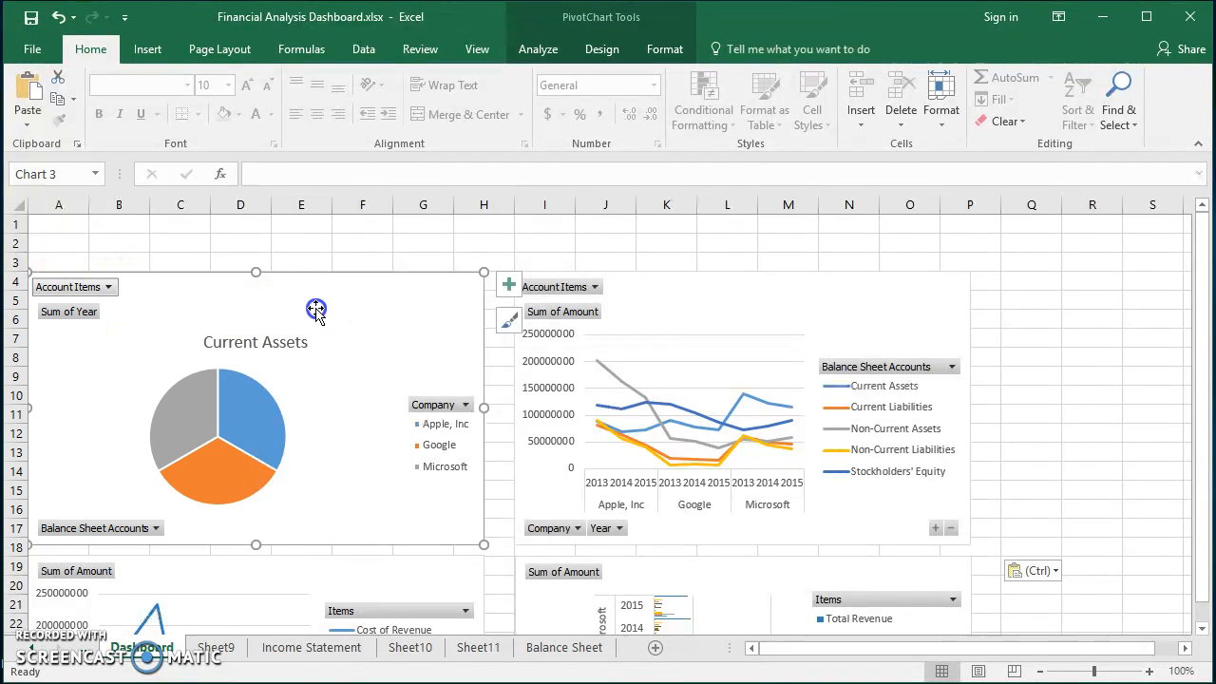
right_click(74, 287)
right_click(74, 288)
right_click(73, 288)
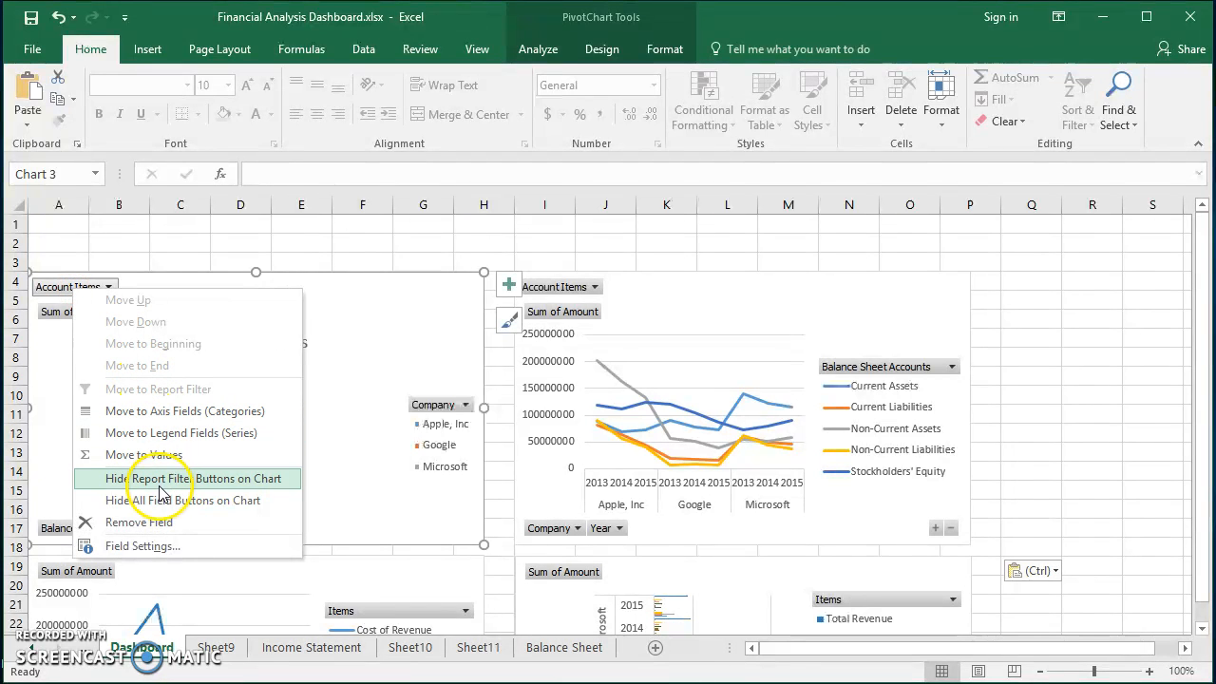
left_click(216, 511)
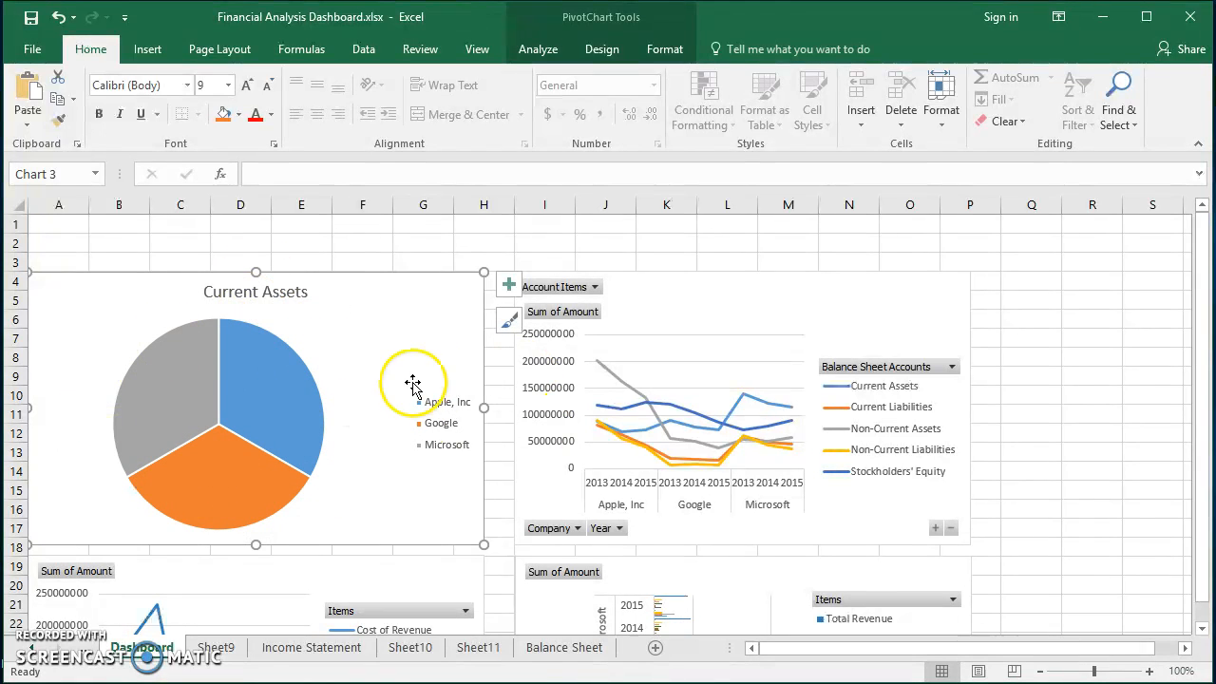
Hide all field buttons on the Balance Sheet line chart and on the Income Statement line chart.
right_click(559, 297)
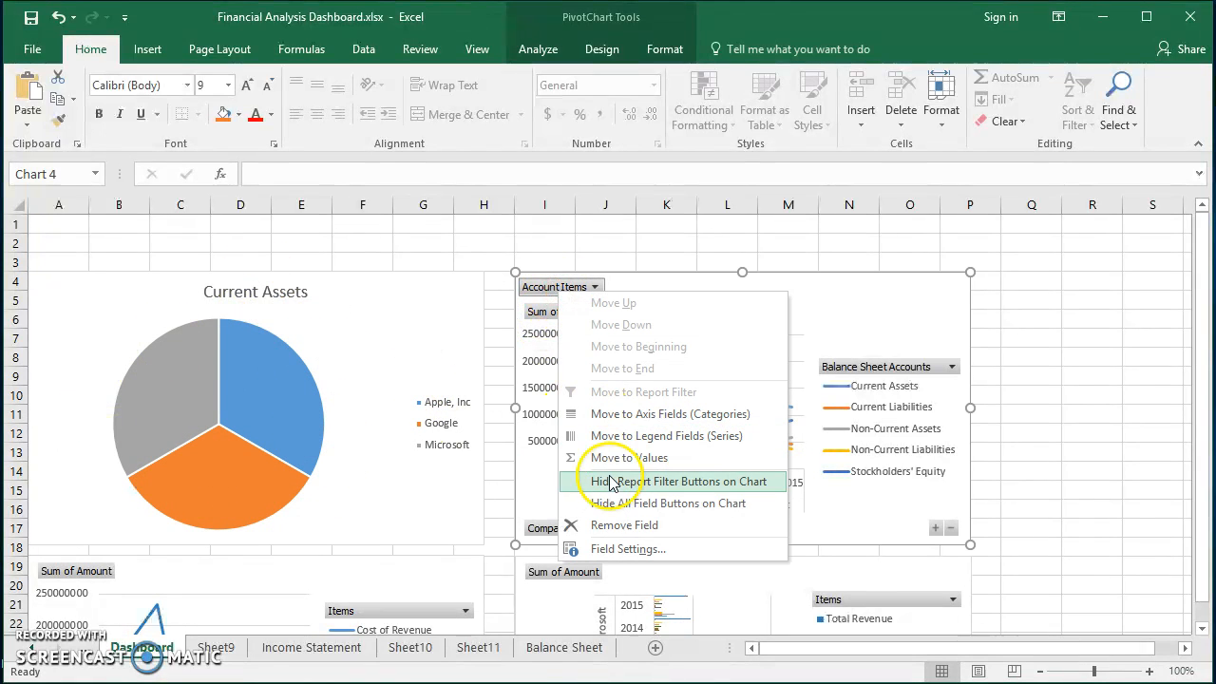
left_click(644, 505)
scroll(418, 418, "down", 5)
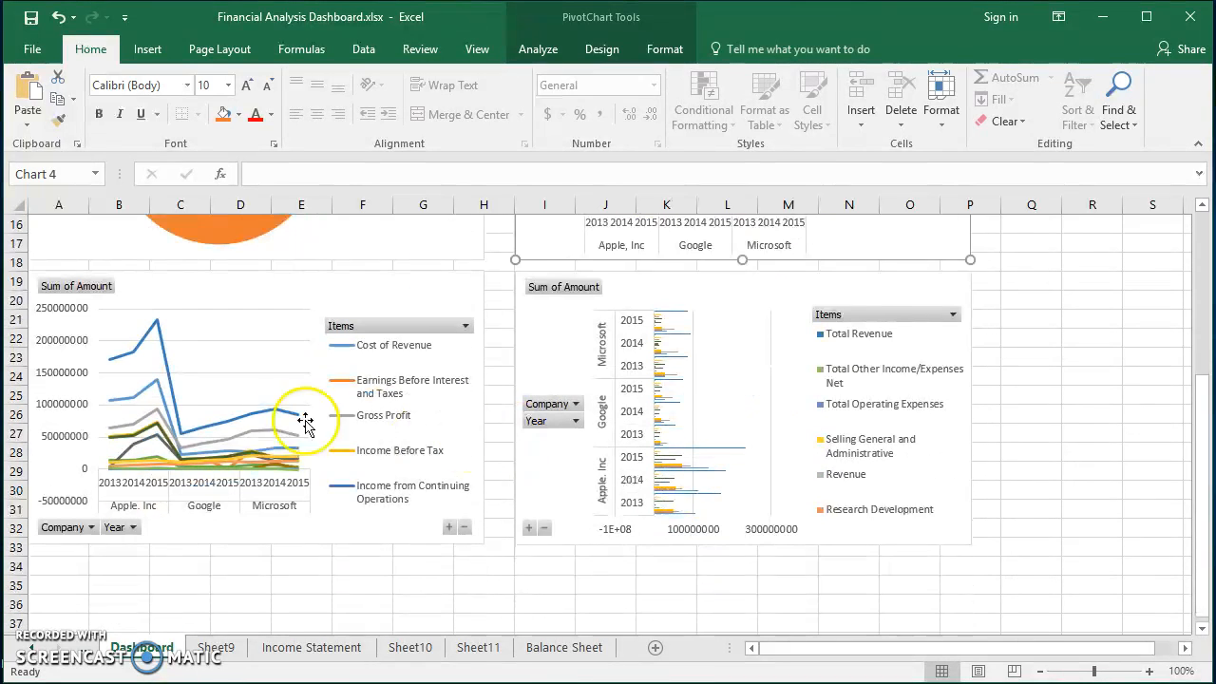
right_click(403, 328)
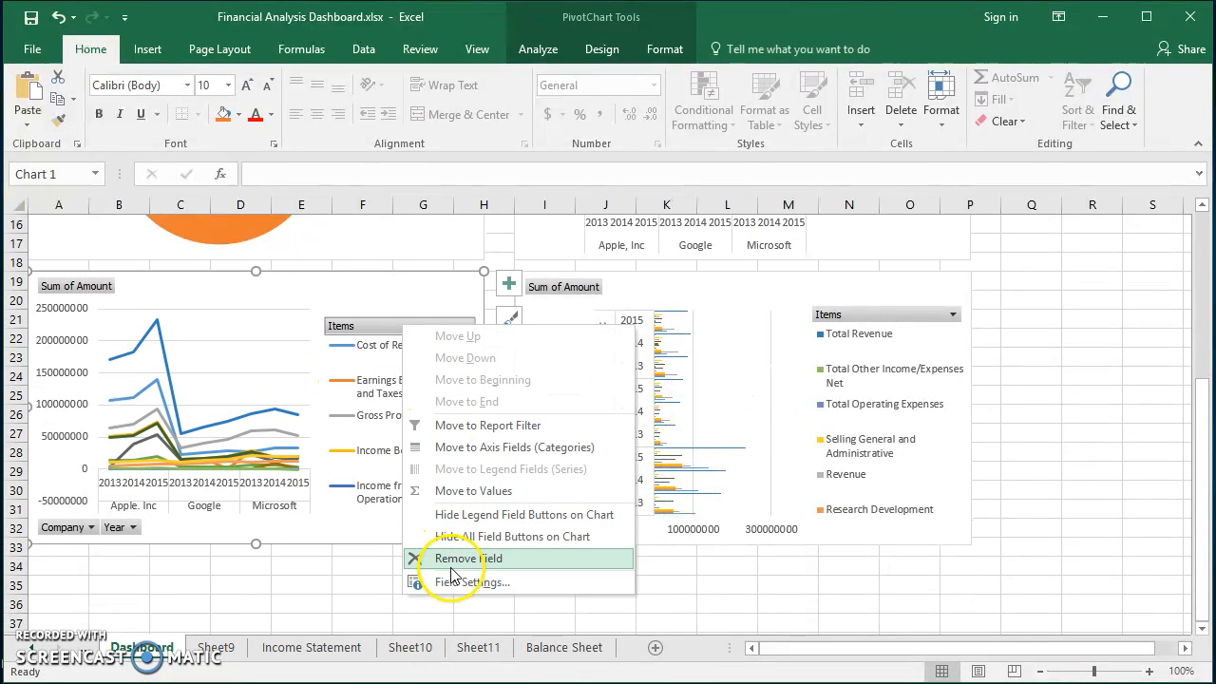
left_click(464, 520)
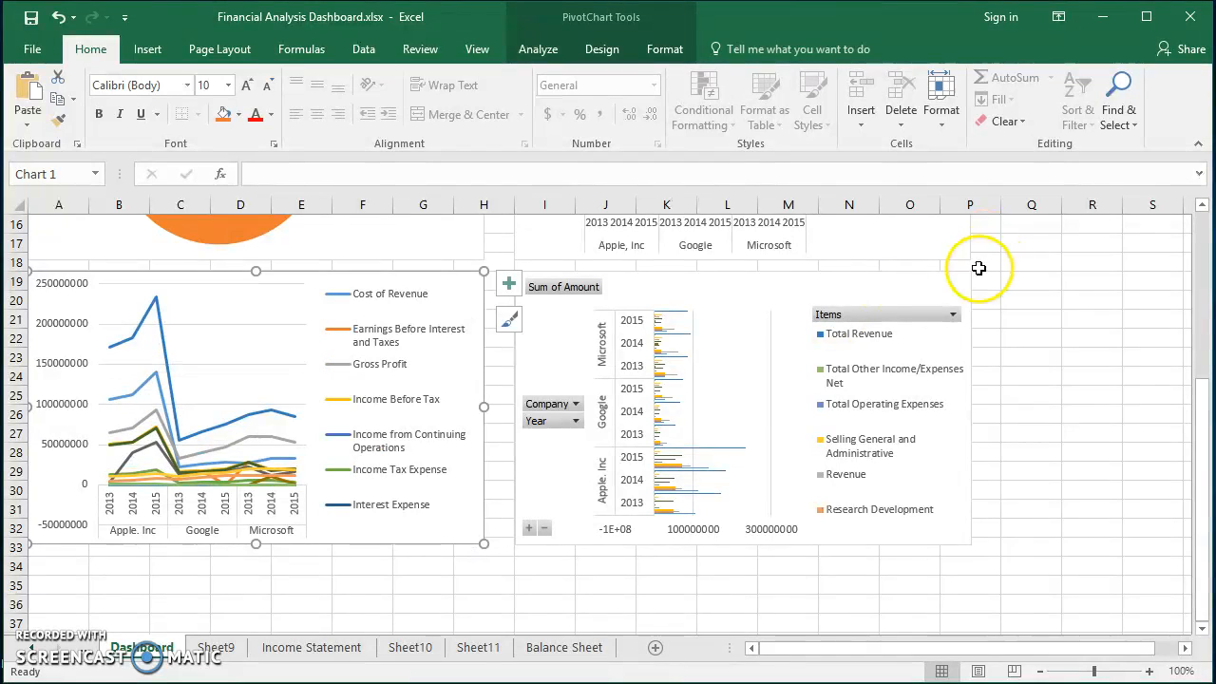
Hide all field buttons on the Income Statement bar chart and deselect it.
left_click(863, 314)
right_click(909, 319)
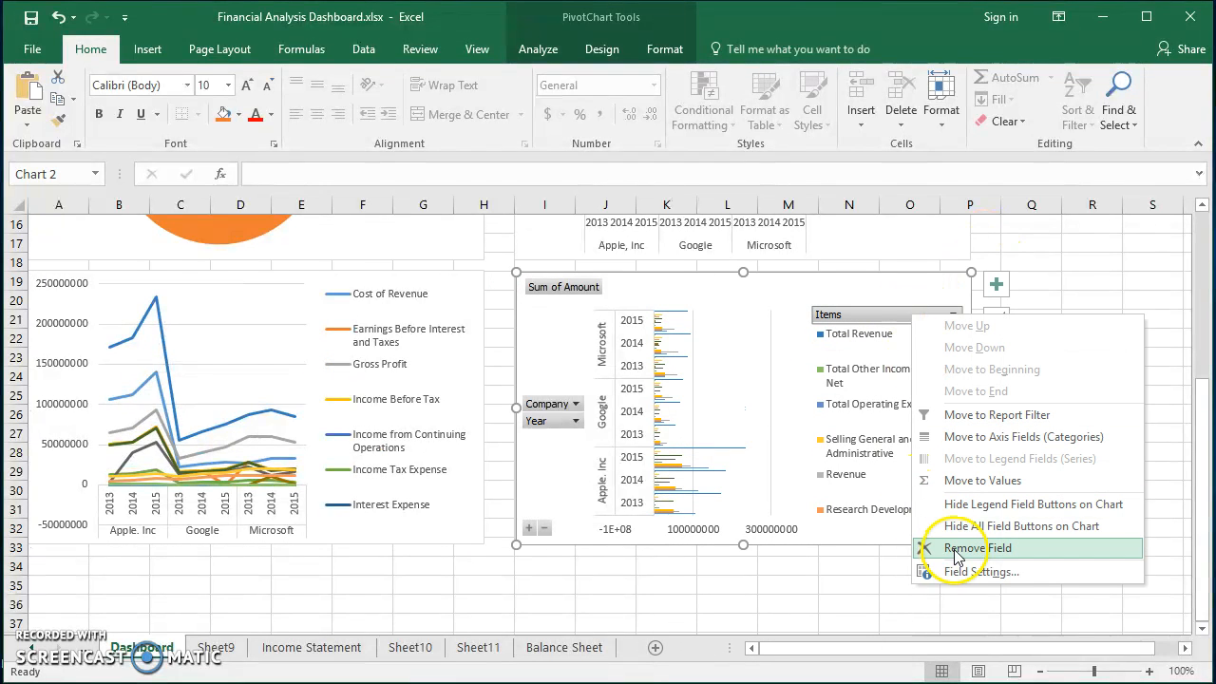
left_click(935, 524)
left_click(1054, 417)
scroll(1063, 414, "up", 5)
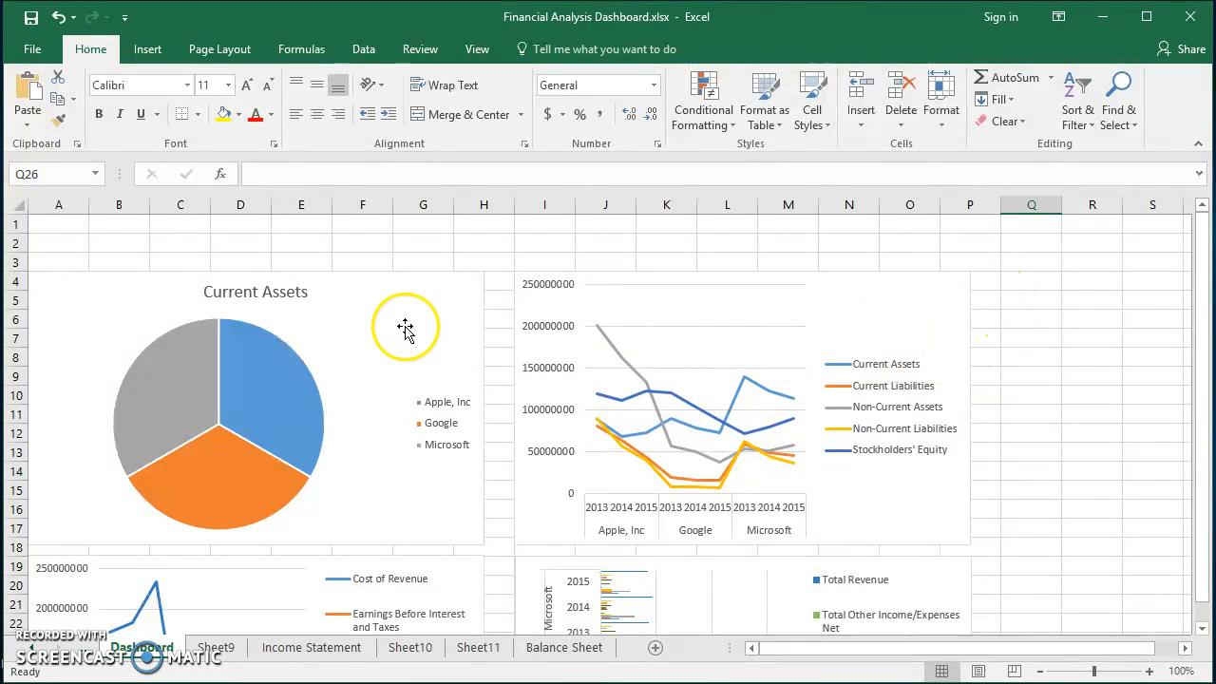
scroll(532, 361, "down", 1)
scroll(446, 342, "up", 1)
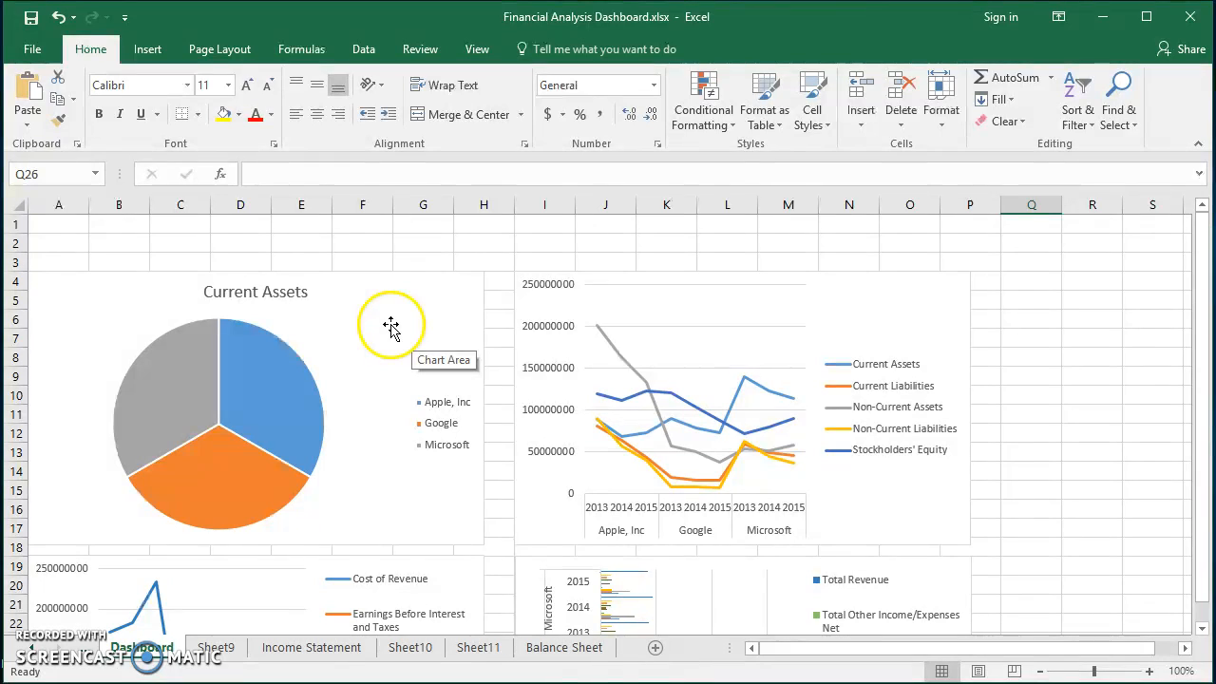
Insert a Balance Sheet Accounts slicer for the pie chart and place it beside the Balance Sheet line chart, level with row 4.
left_click(387, 327)
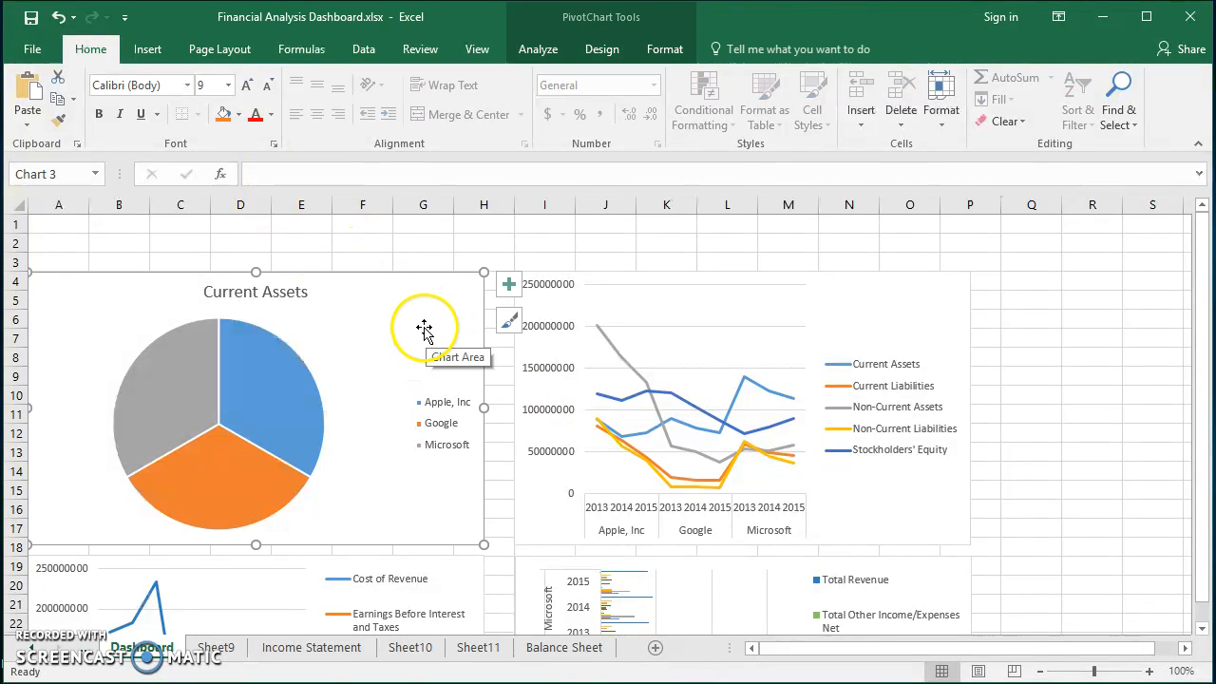
left_click(149, 53)
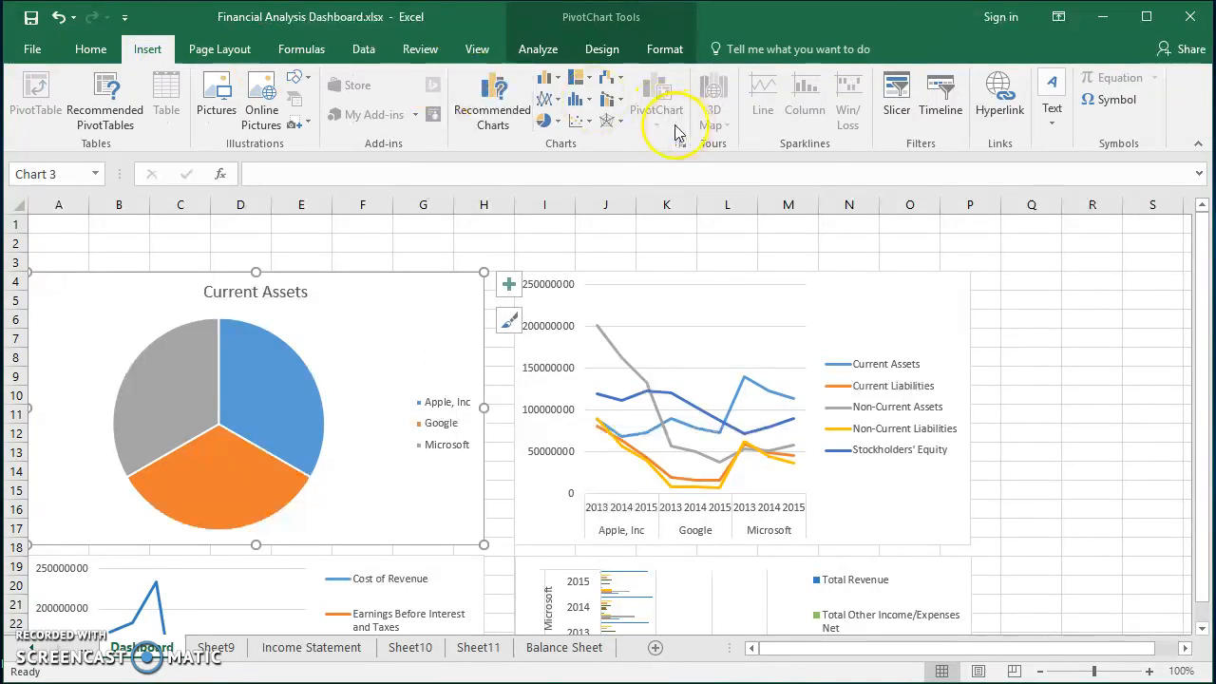
left_click(896, 95)
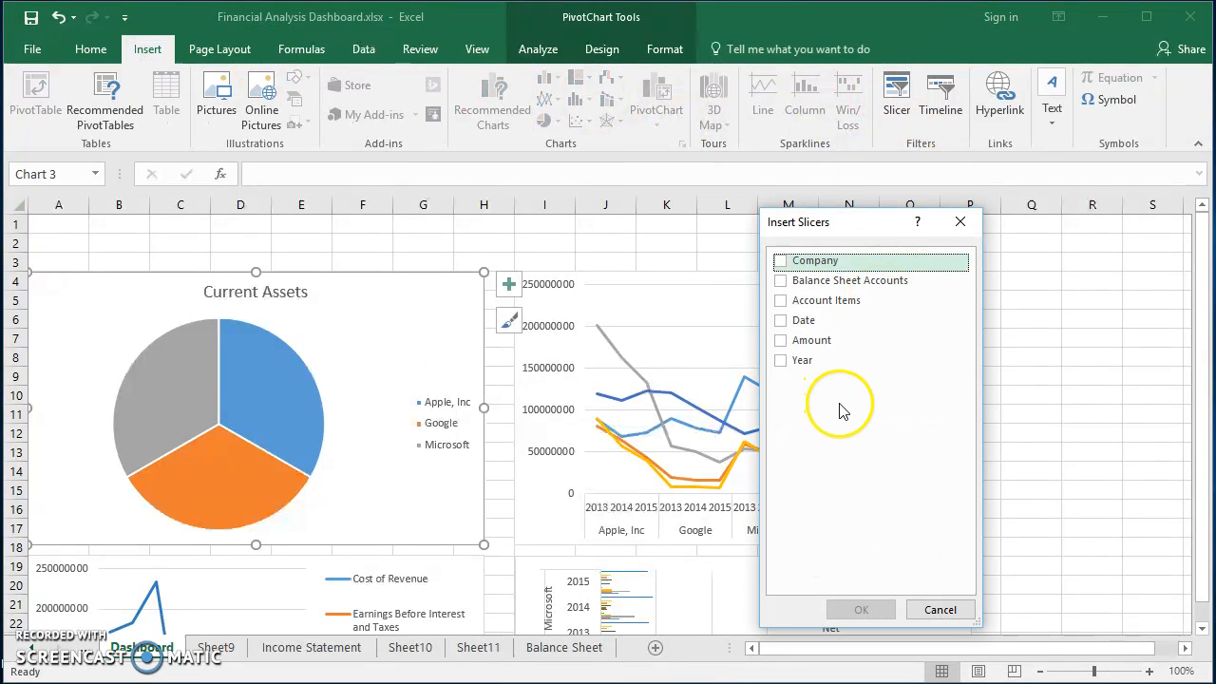
left_click(780, 280)
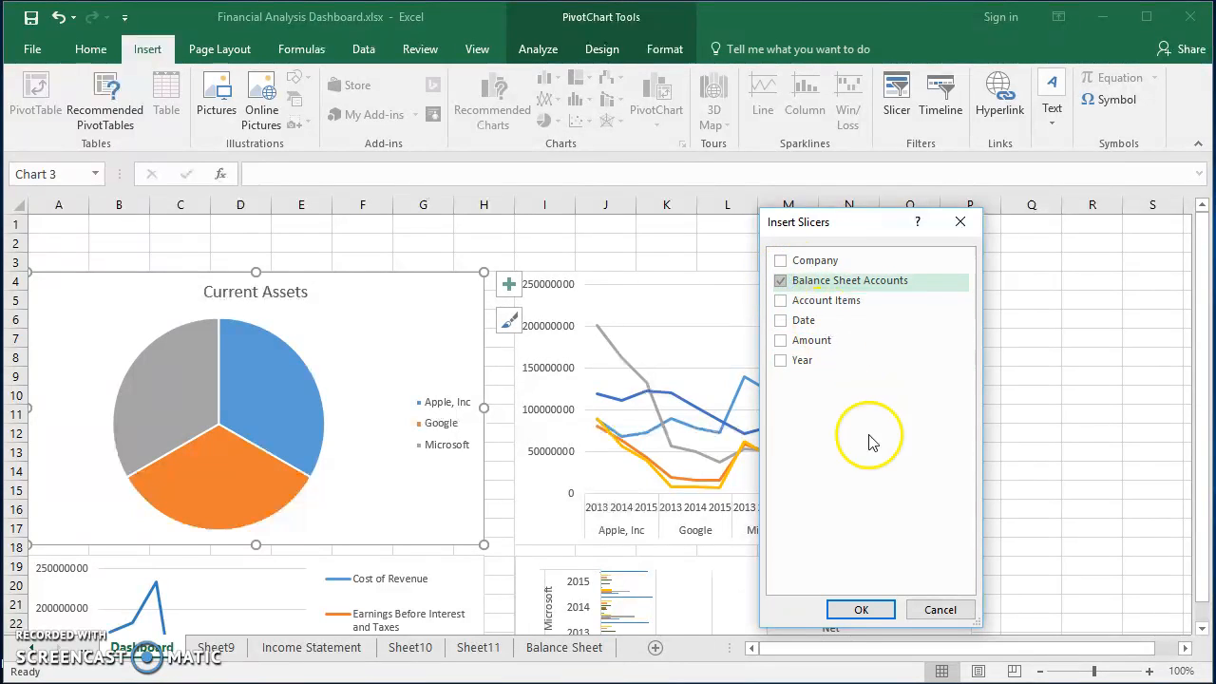
left_click(860, 610)
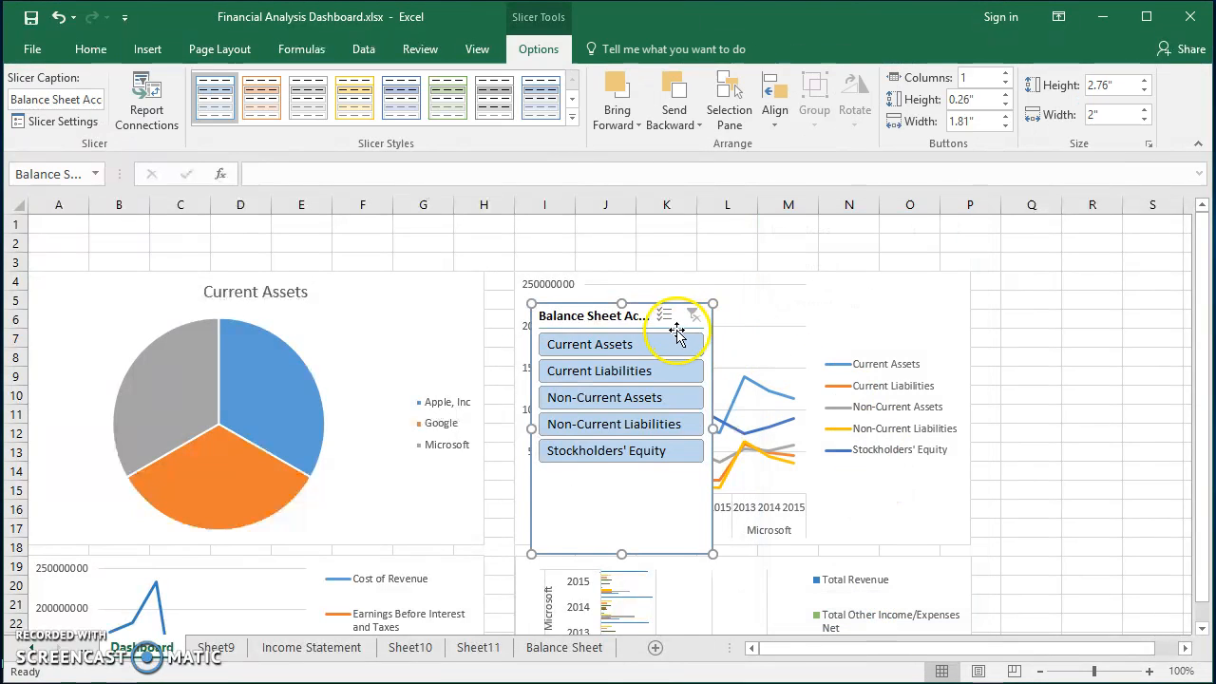
left_click_drag(633, 317, 1079, 285)
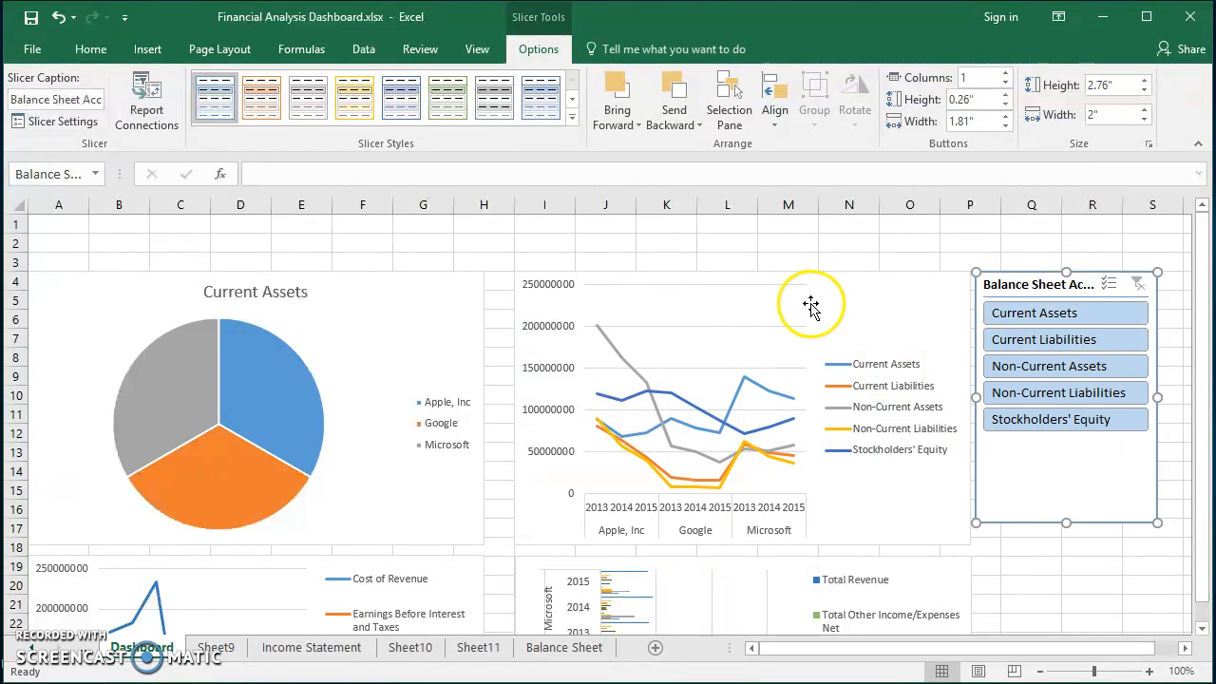
Insert an Account Items slicer for the Balance Sheet line chart and place it beside the Balance Sheet Accounts slicer.
left_click(895, 302)
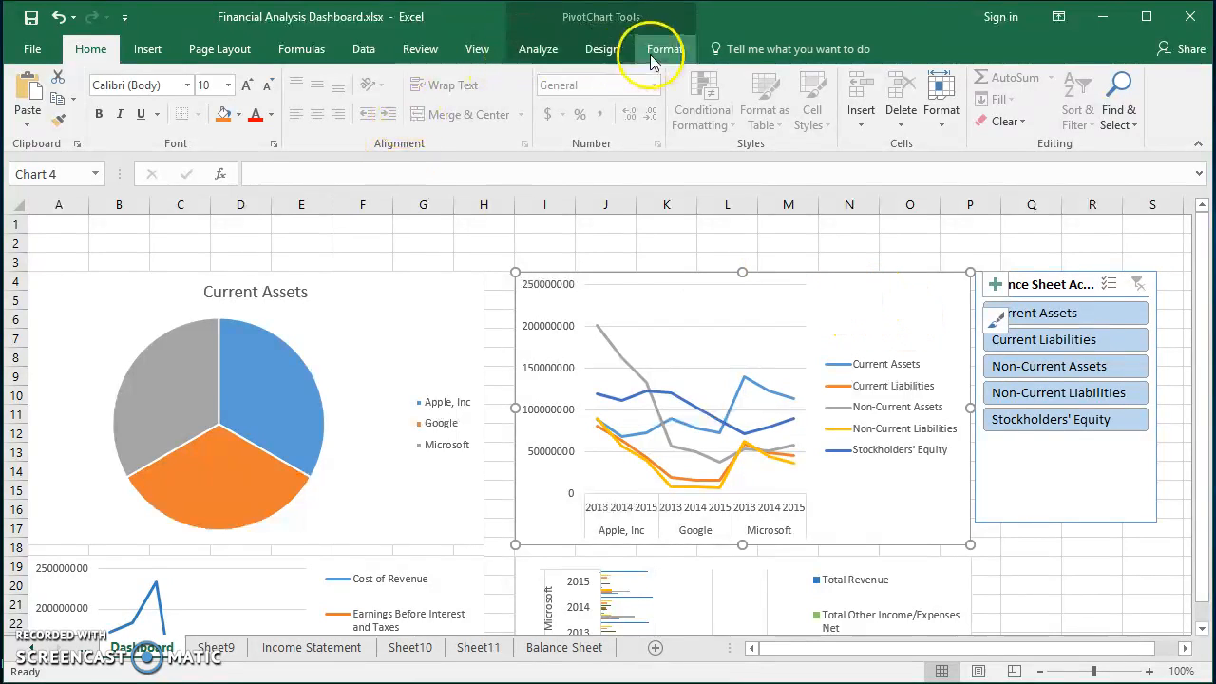
left_click(152, 50)
left_click(896, 100)
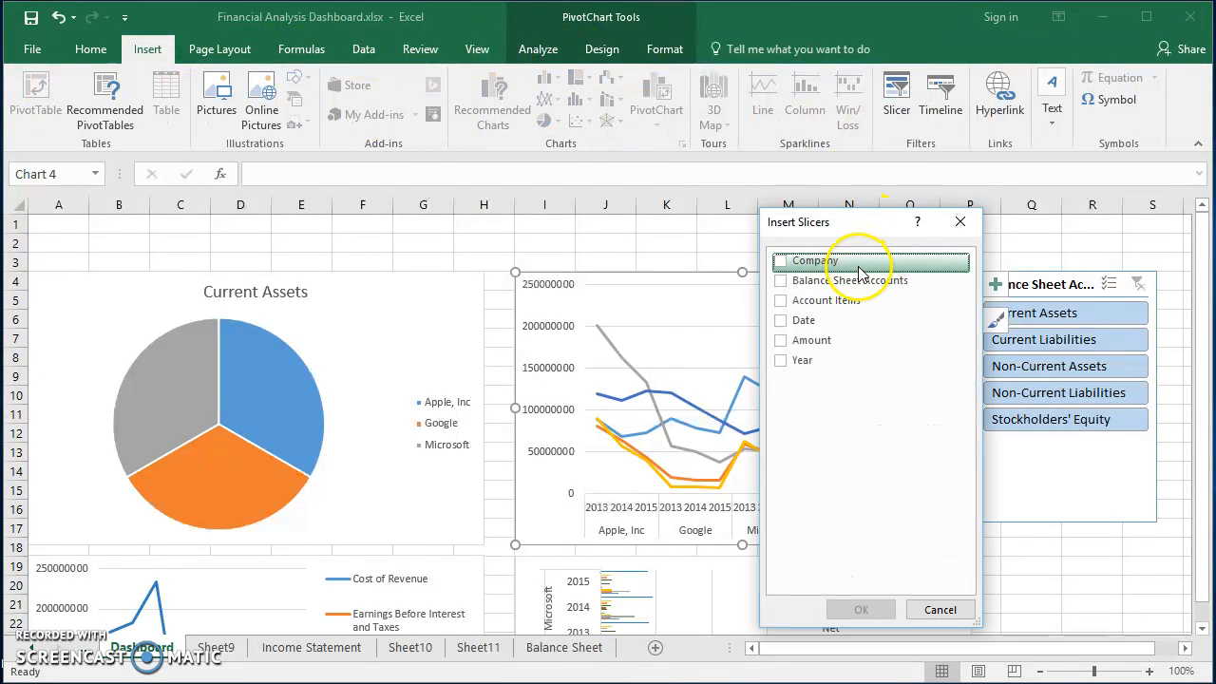
left_click(780, 301)
left_click(861, 608)
left_click_drag(985, 646, 1009, 649)
left_click_drag(536, 320, 981, 286)
left_click_drag(1006, 648, 936, 647)
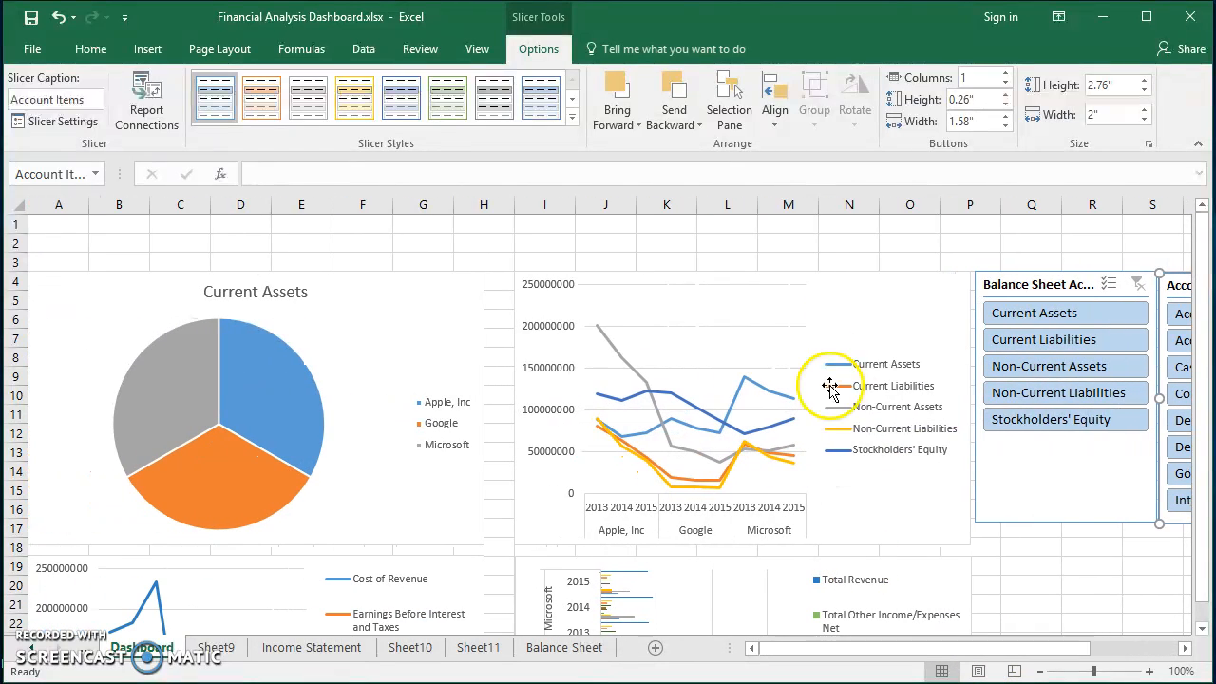
Insert a Year slicer for the Balance Sheet line chart and shrink it to about 1.28" high by 1.91" wide.
left_click(410, 306)
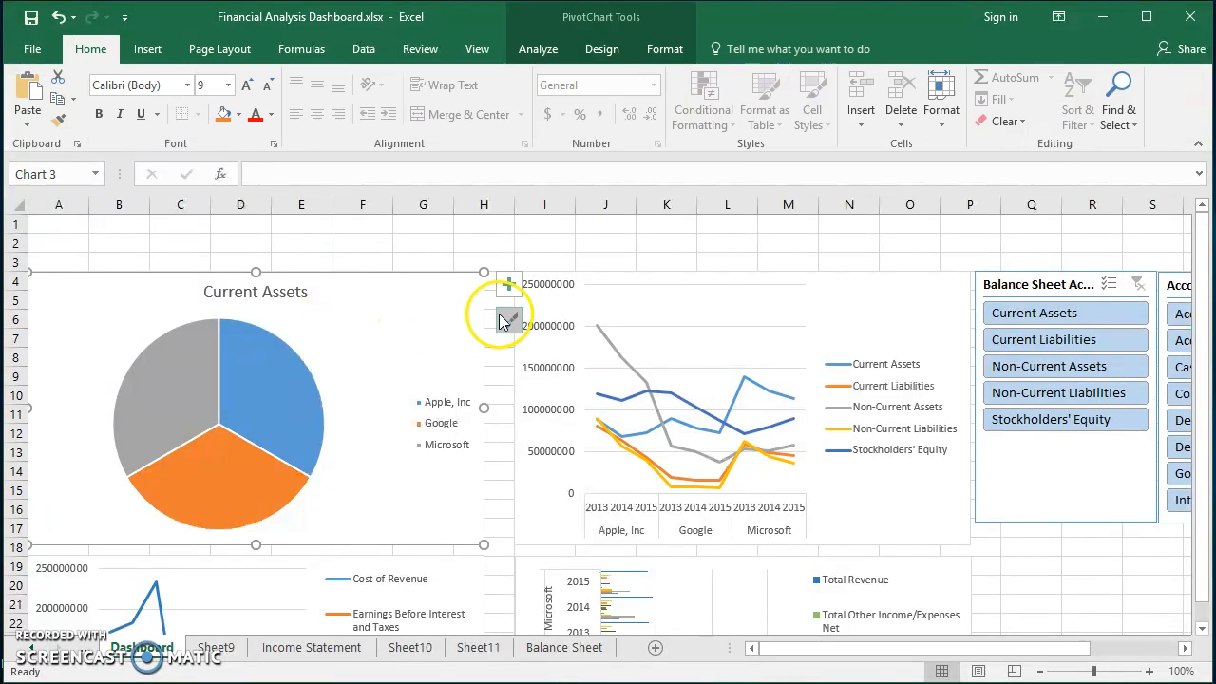
left_click(858, 302)
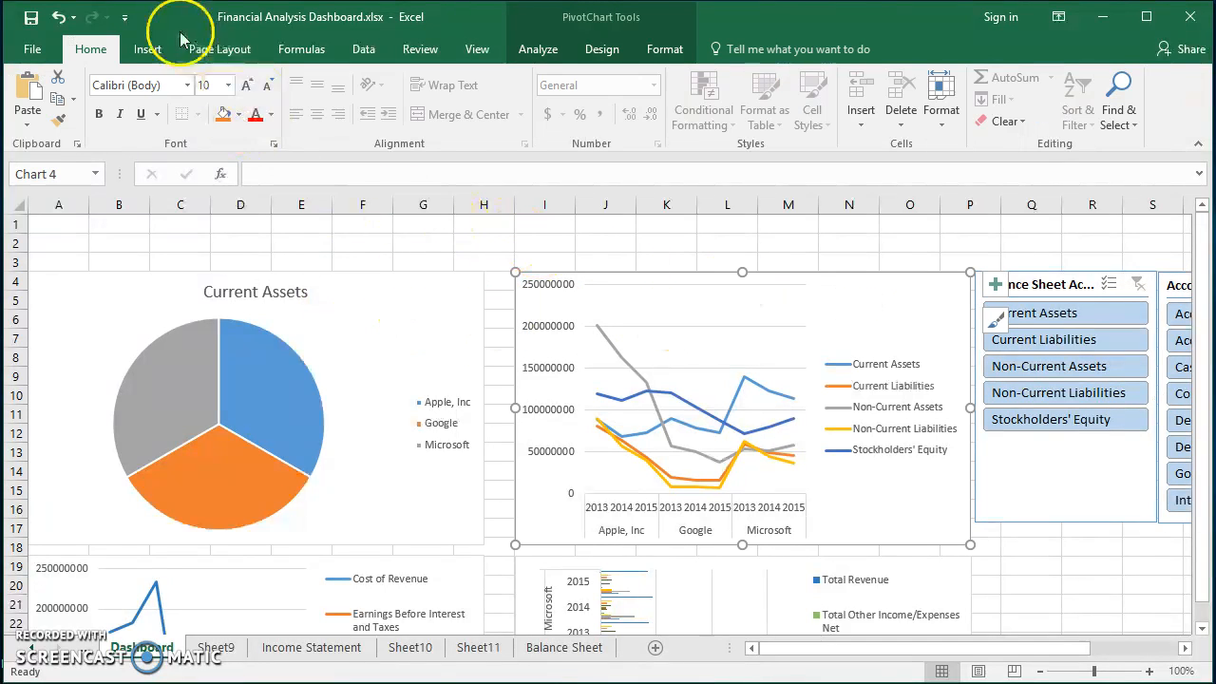
left_click(148, 48)
left_click(896, 100)
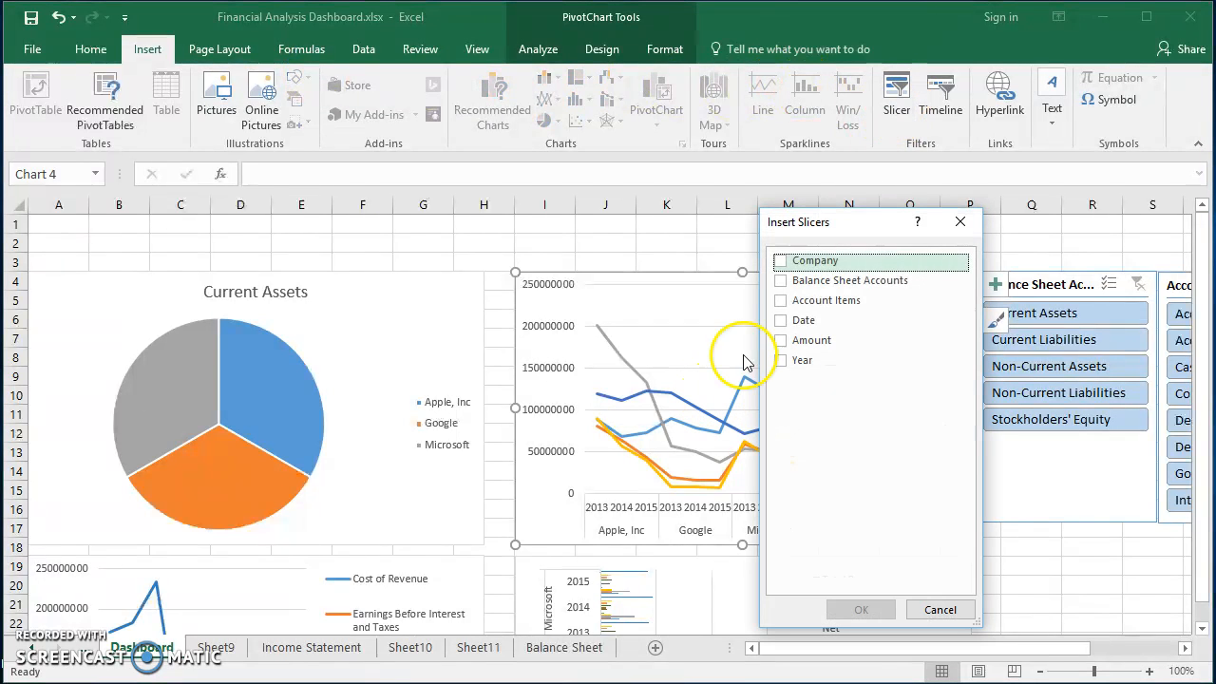
left_click(780, 361)
left_click(858, 611)
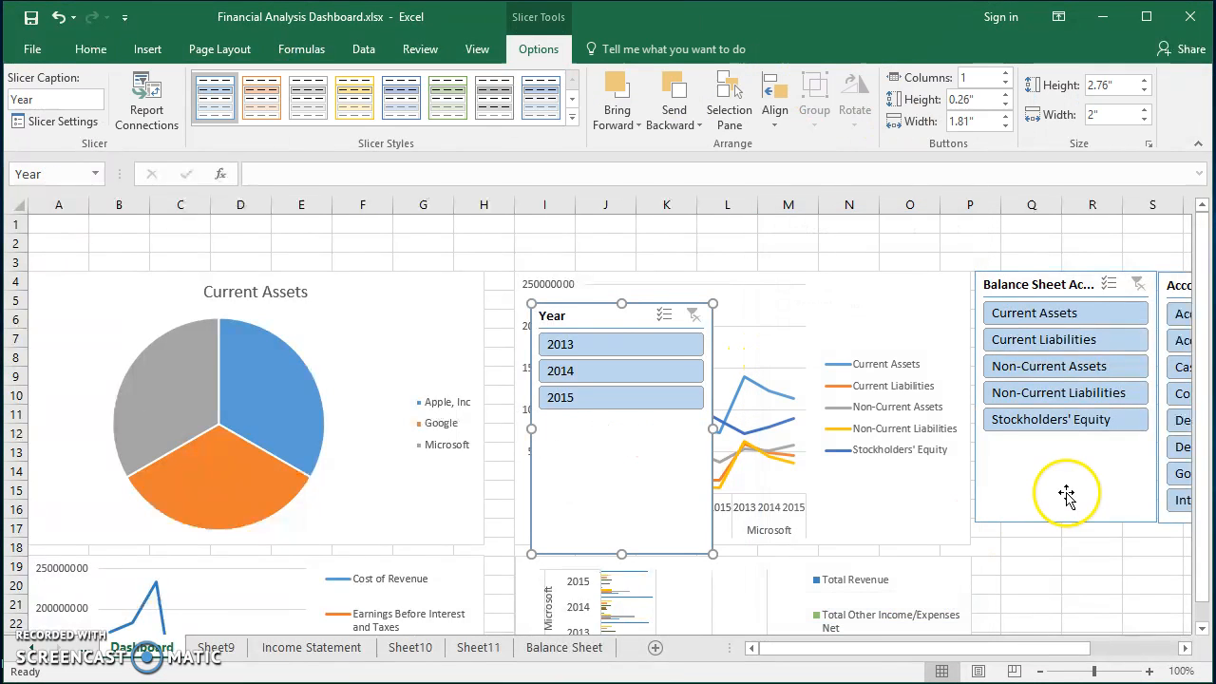
left_click_drag(713, 554, 703, 419)
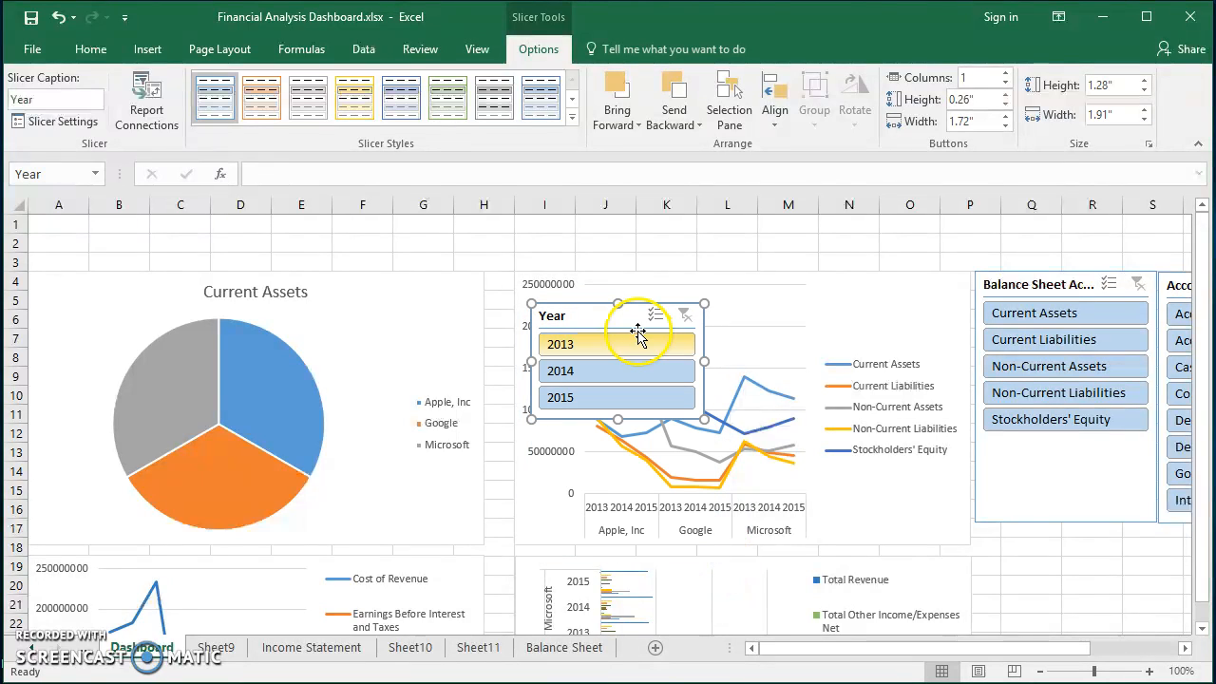
Shorten the Balance Sheet Accounts slicer to about 1.8" high and place the Year slicer directly below it.
left_click(1146, 523)
left_click_drag(1148, 435, 1147, 433)
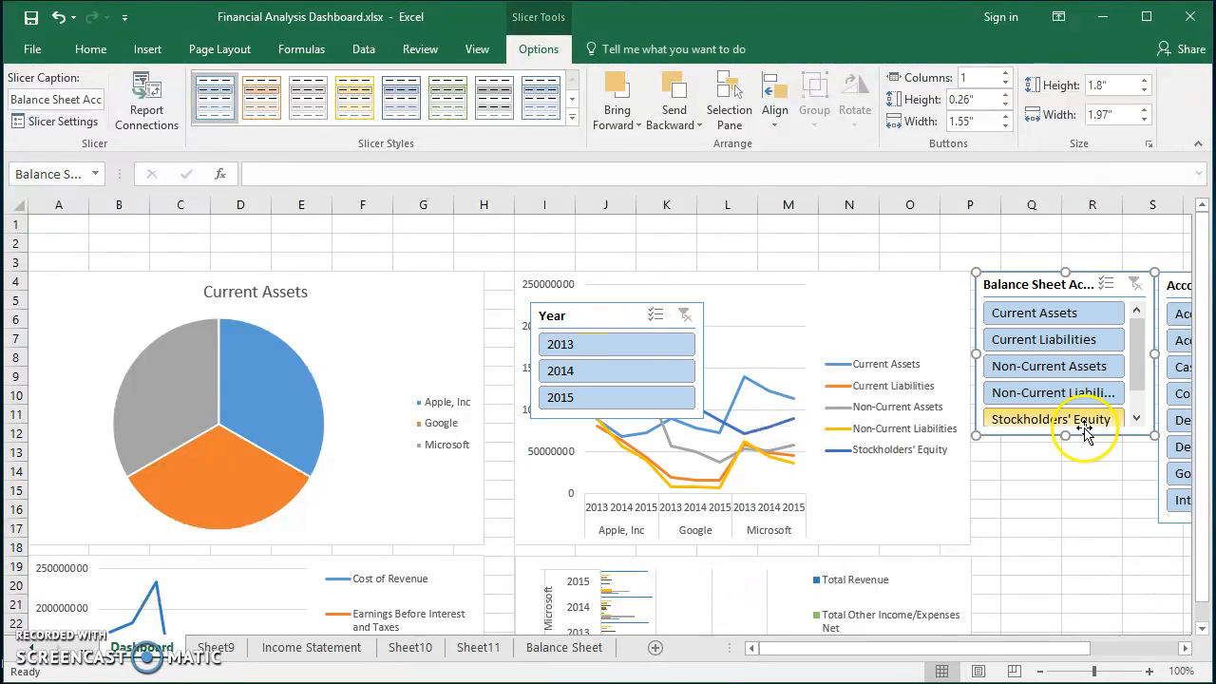
left_click_drag(613, 314, 1059, 453)
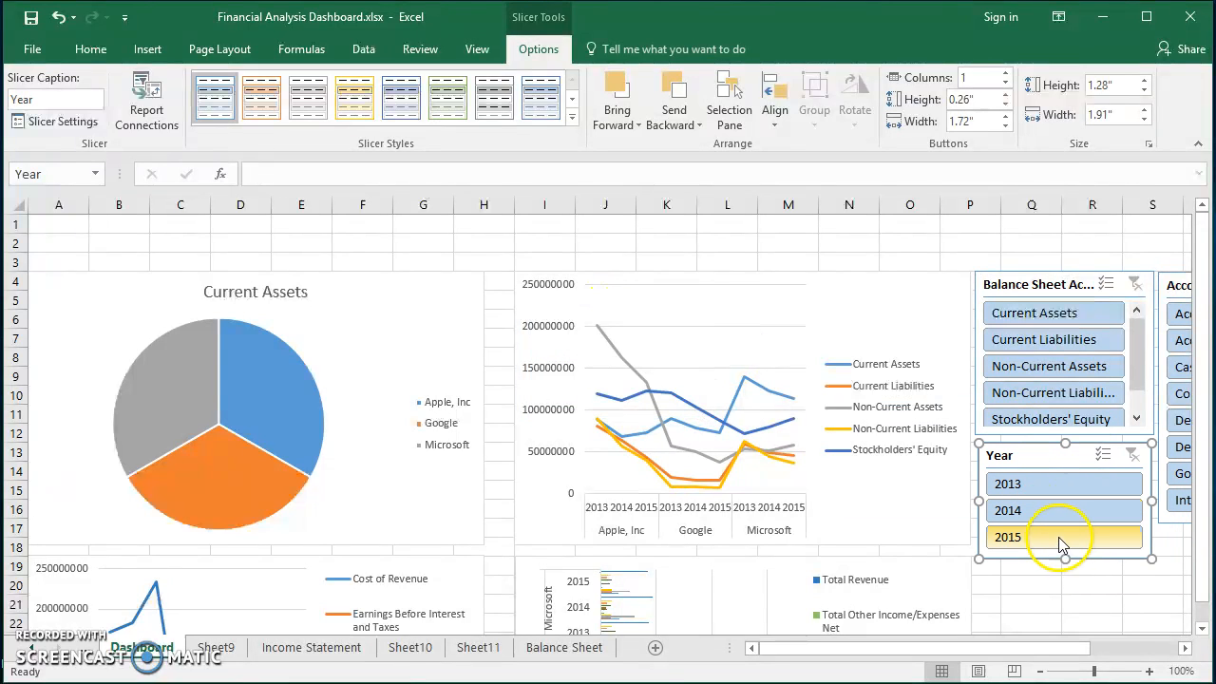
left_click(1088, 586)
Insert an Items slicer for the Income Statement line chart and place it beside the bar chart, below the Year slicer.
scroll(1070, 536, "down", 5)
scroll(1045, 513, "up", 2)
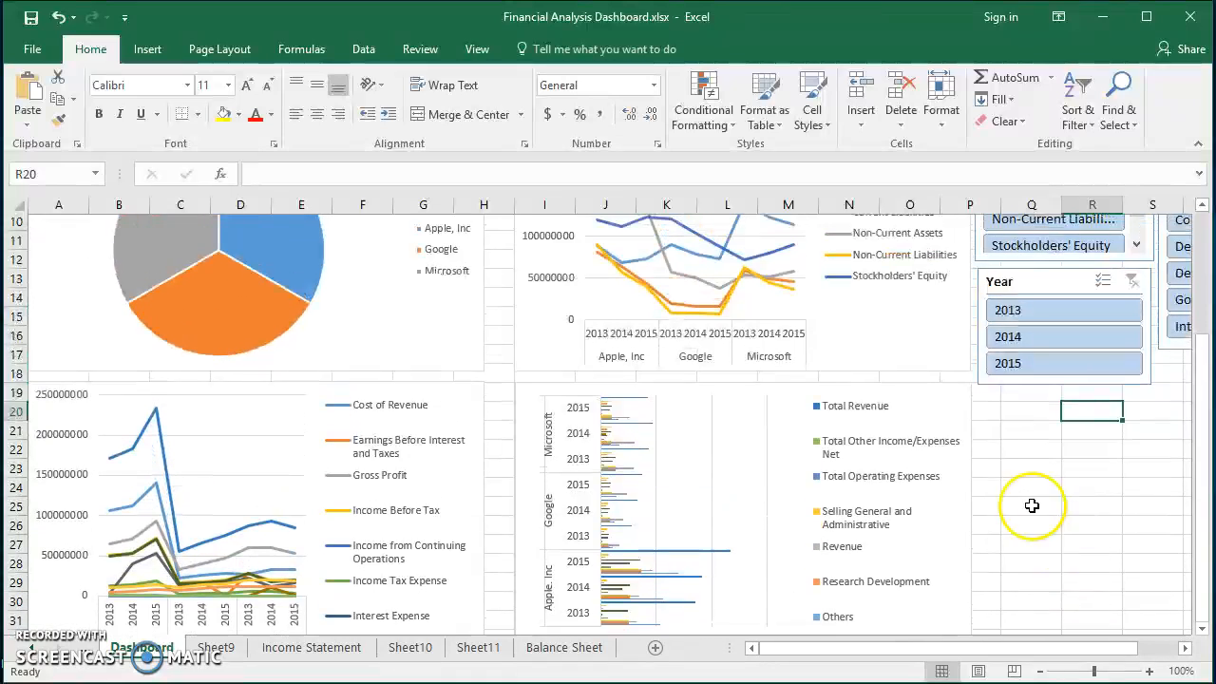
scroll(1031, 497, "down", 1)
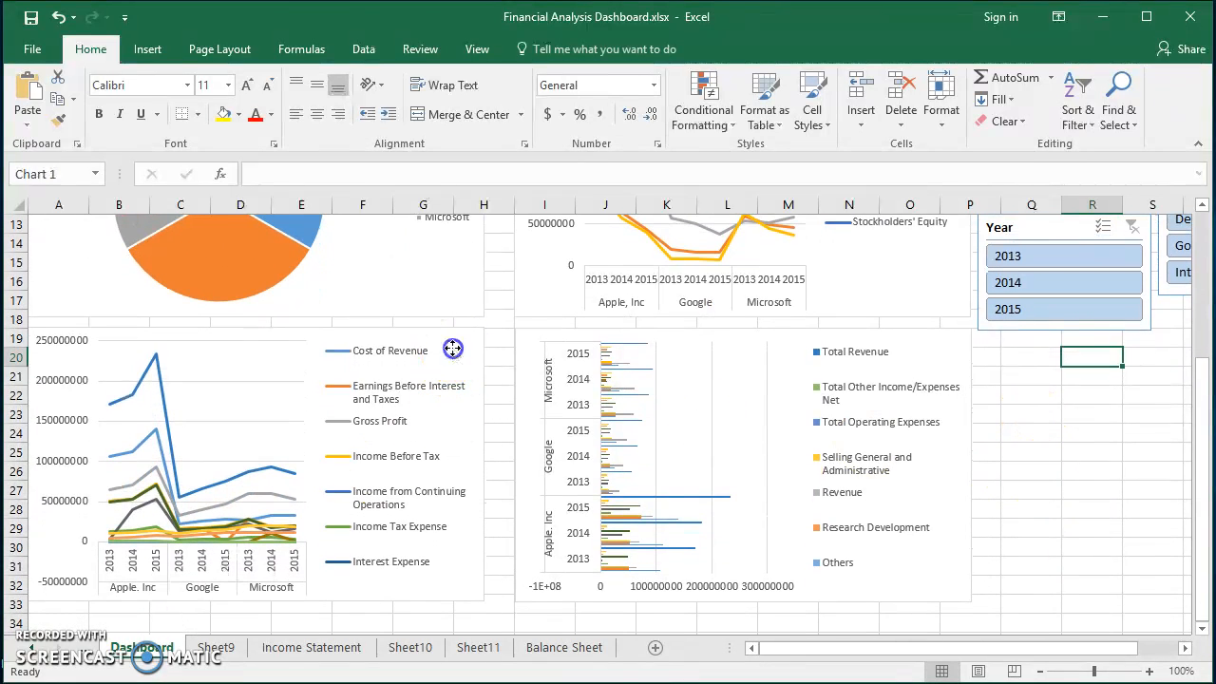
left_click(425, 410)
left_click(290, 352)
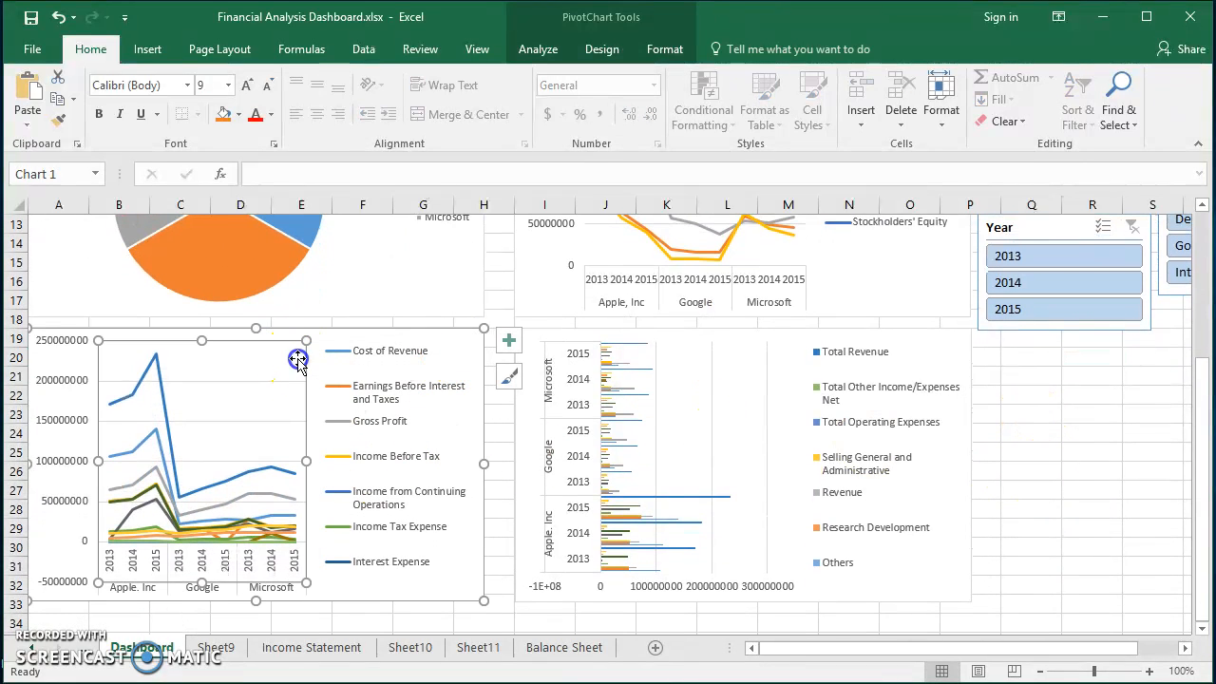
left_click(147, 49)
left_click(896, 95)
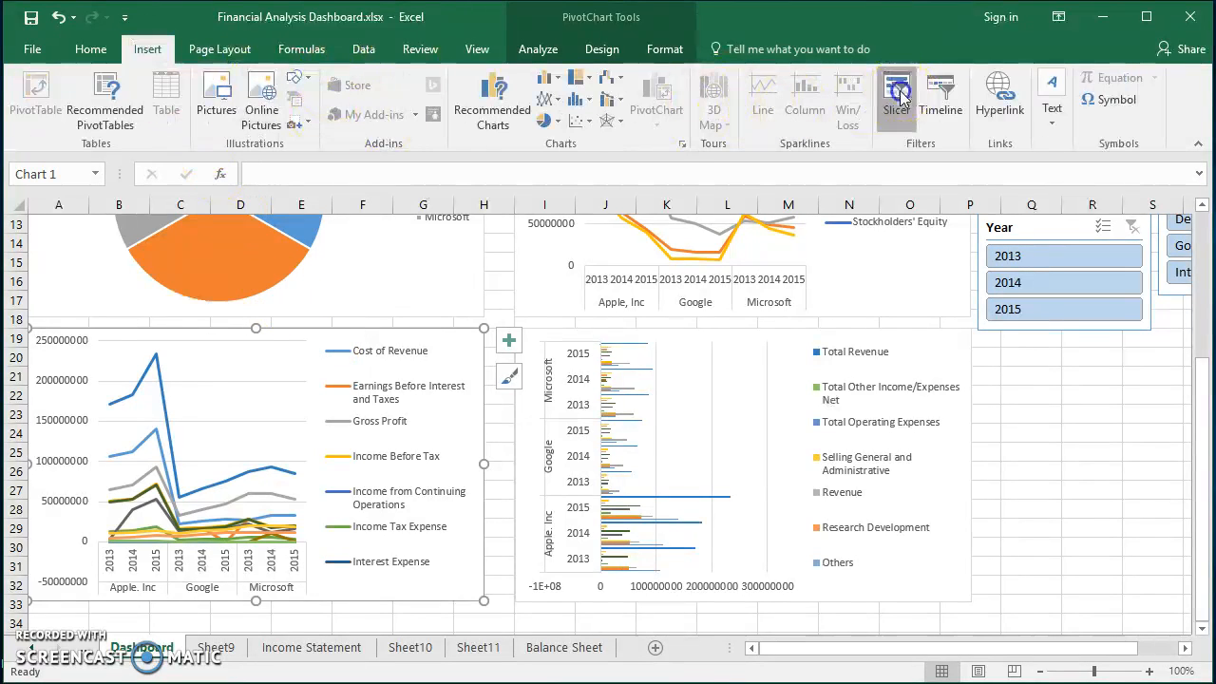
left_click(781, 280)
left_click(860, 609)
left_click_drag(574, 319, 1024, 354)
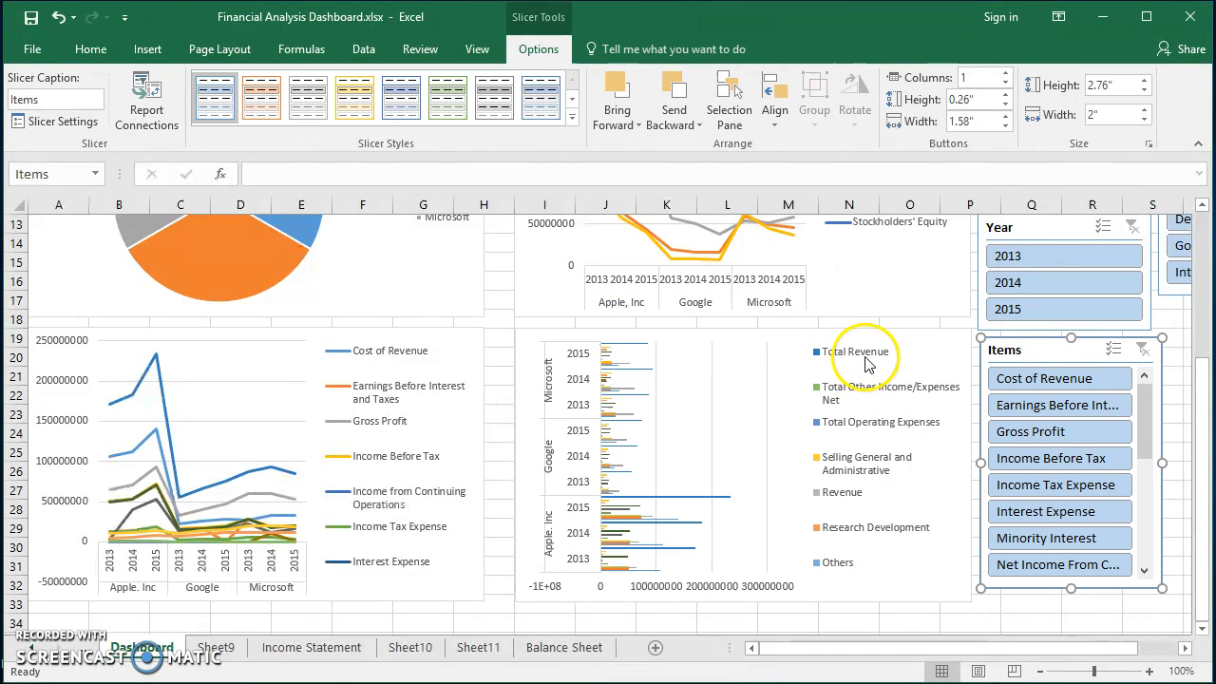
Insert a Year slicer for the Income Statement bar chart and place it beside the Items slicer.
left_click(926, 348)
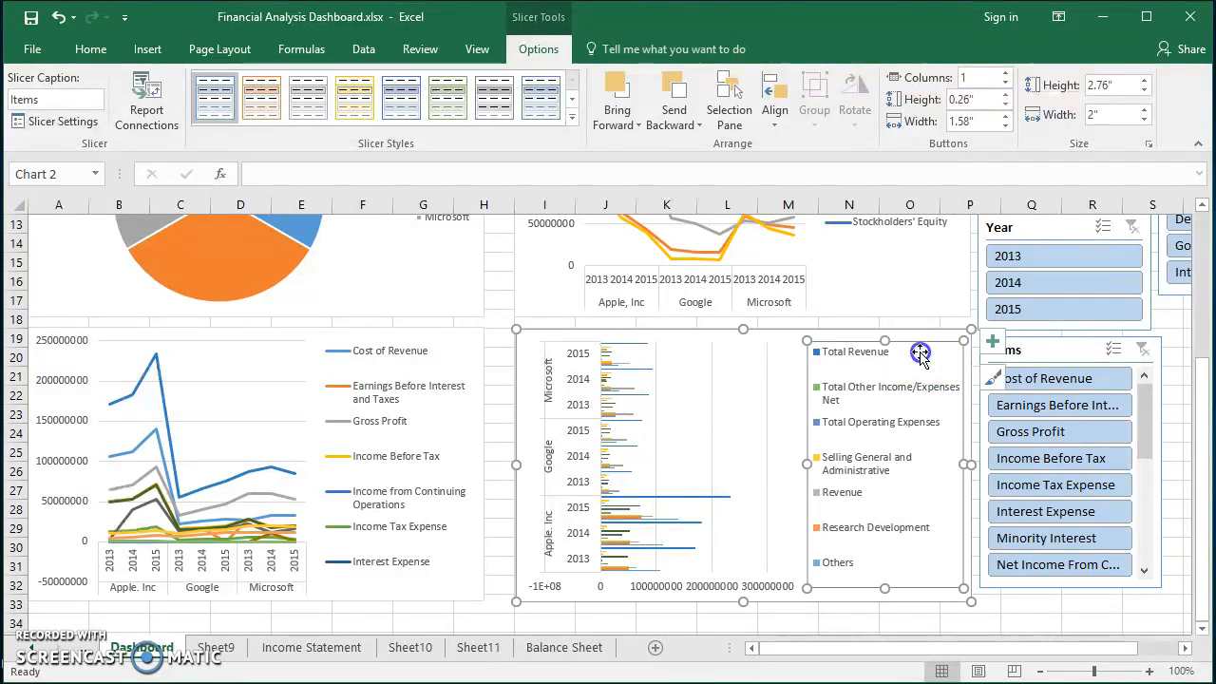
left_click(789, 340)
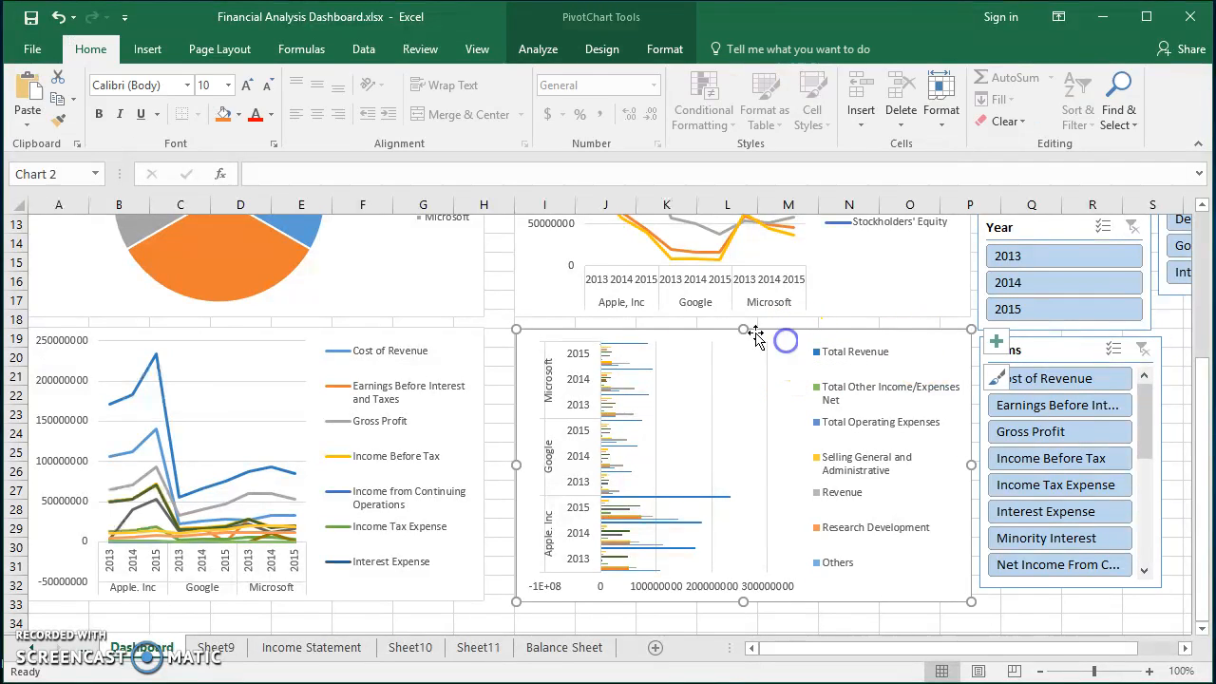
left_click(150, 49)
left_click(909, 107)
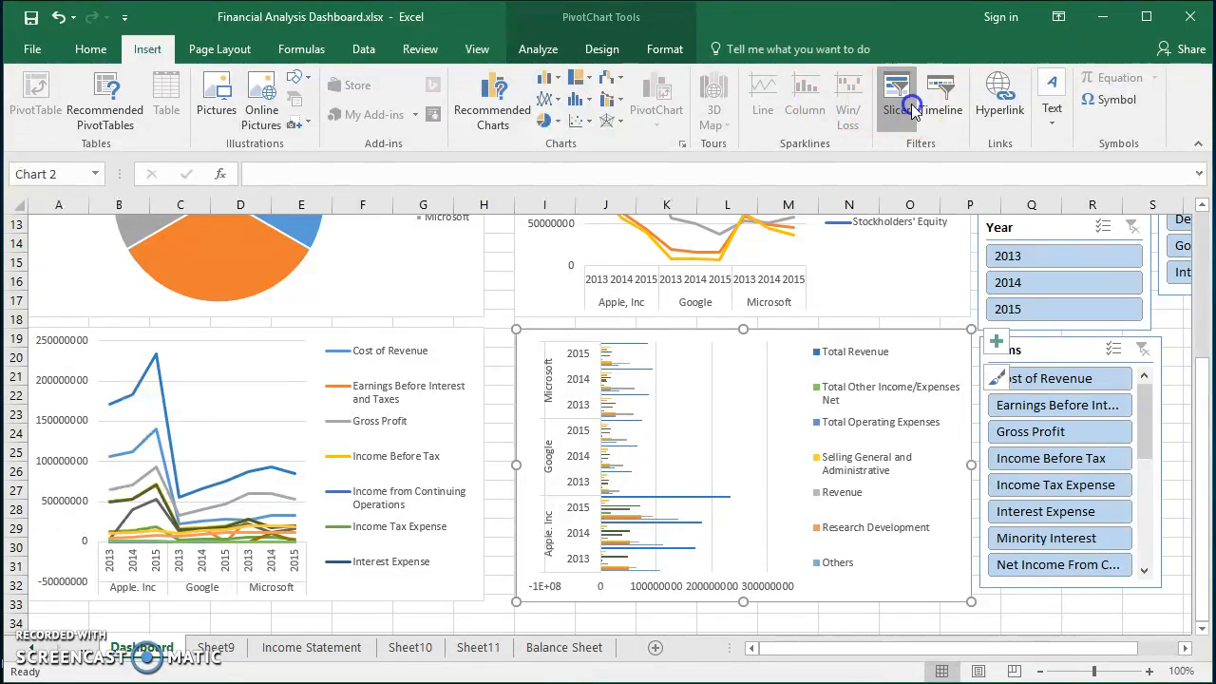
left_click(779, 320)
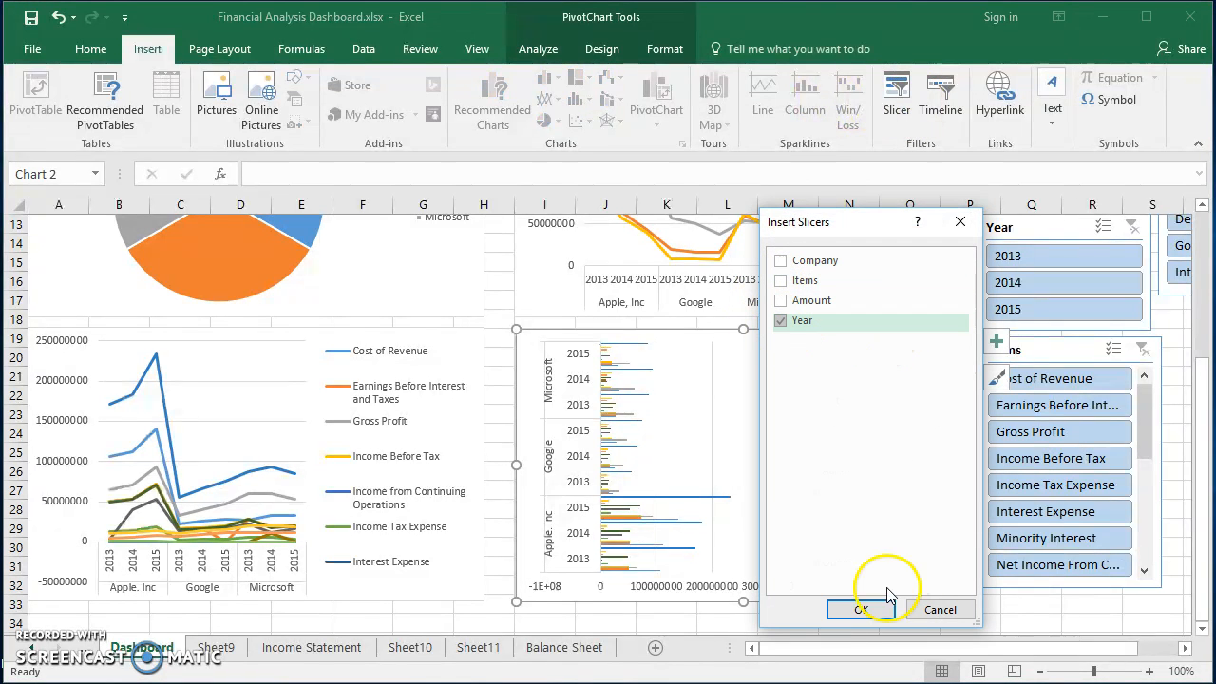
left_click(872, 613)
left_click_drag(583, 323, 1099, 348)
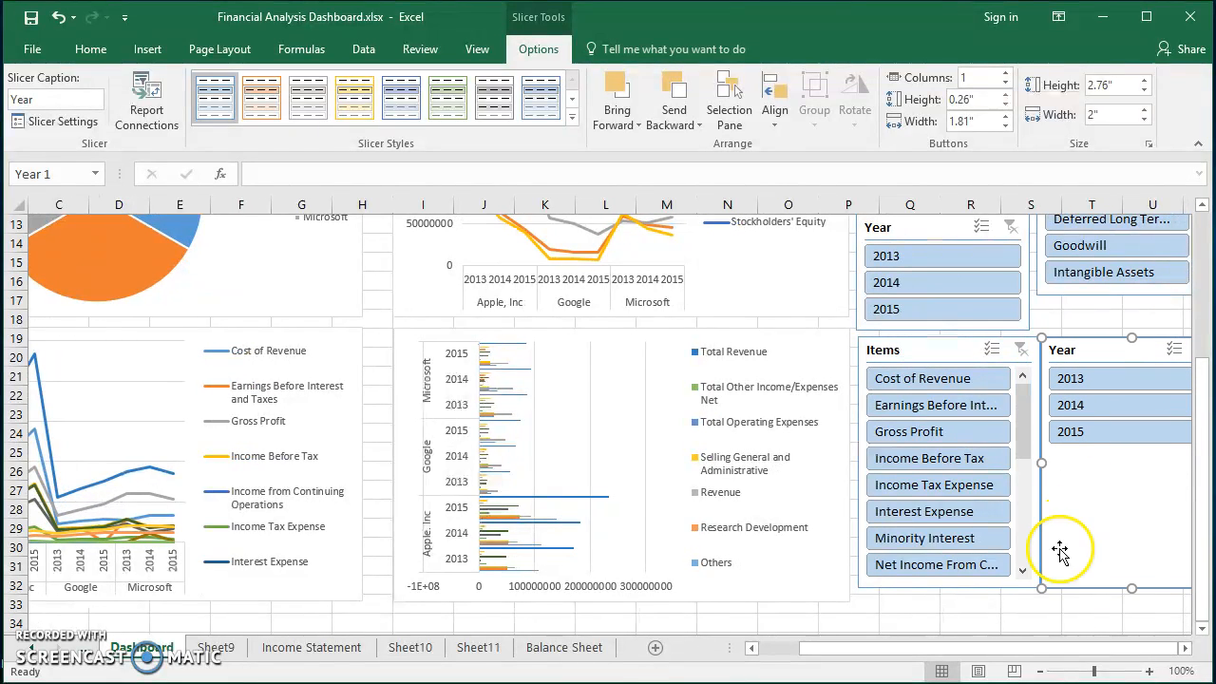
left_click_drag(1046, 648, 881, 630)
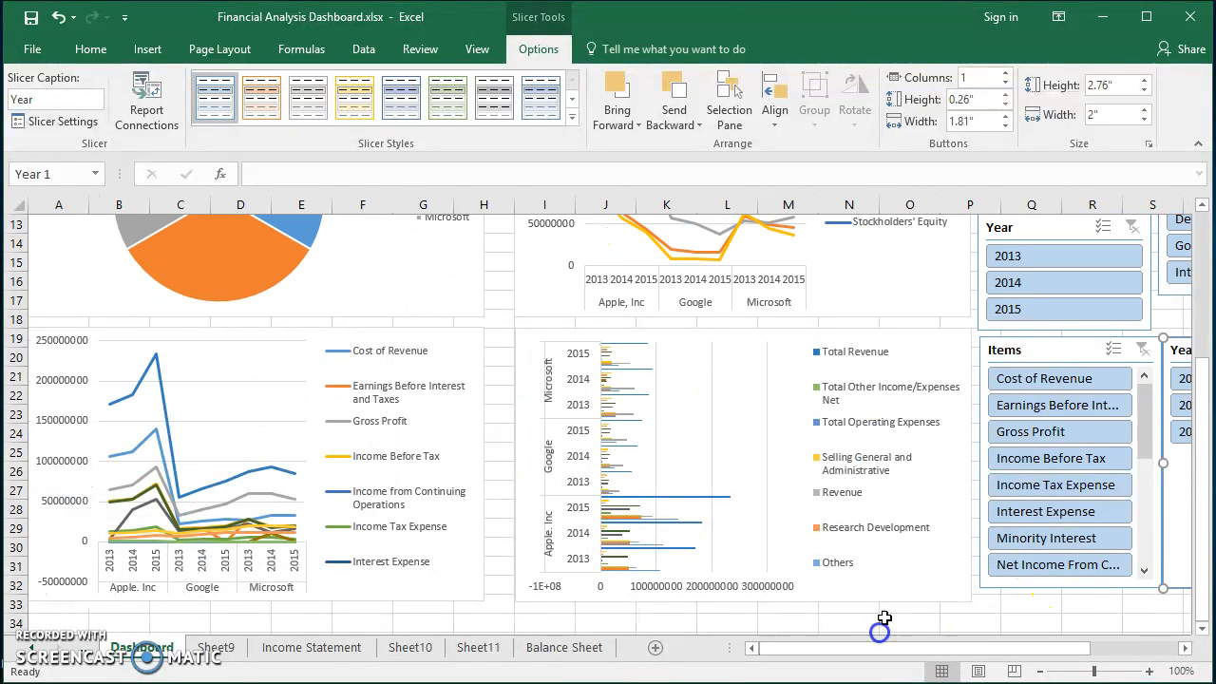
Apply the third chart style, with a grey gradient background and percentage labels, to the pie chart and deselect it.
left_click_drag(1202, 381, 1206, 215)
left_click_drag(1057, 653, 1081, 647)
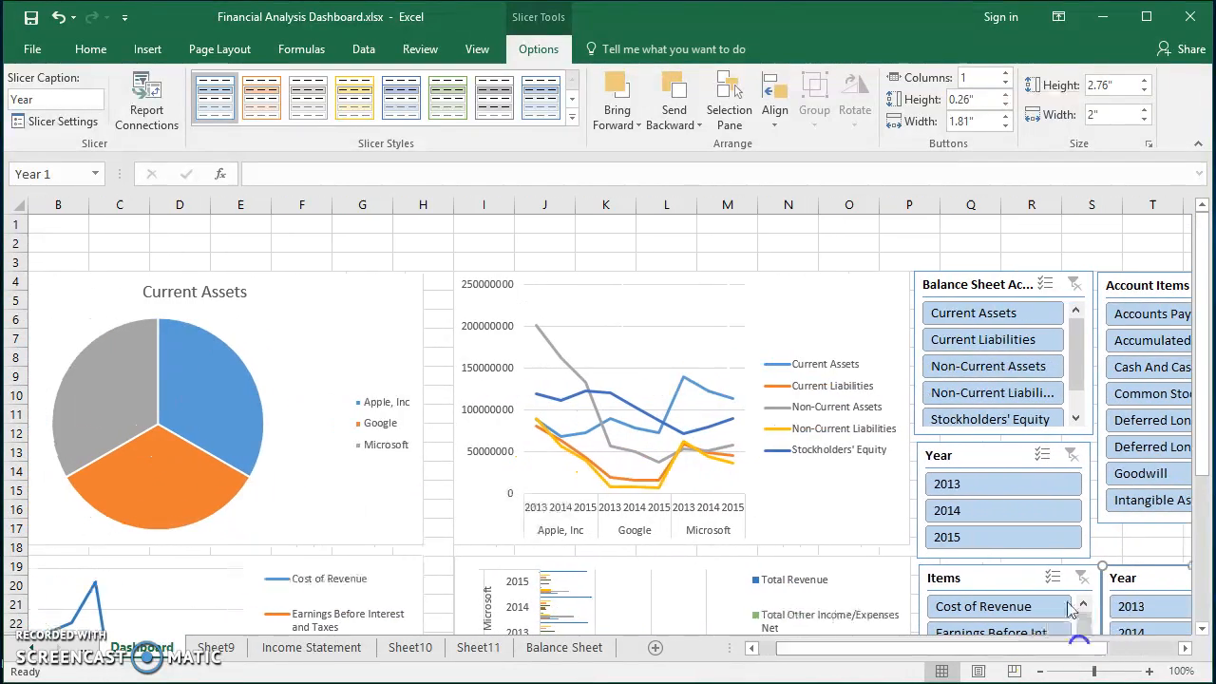
left_click(948, 283)
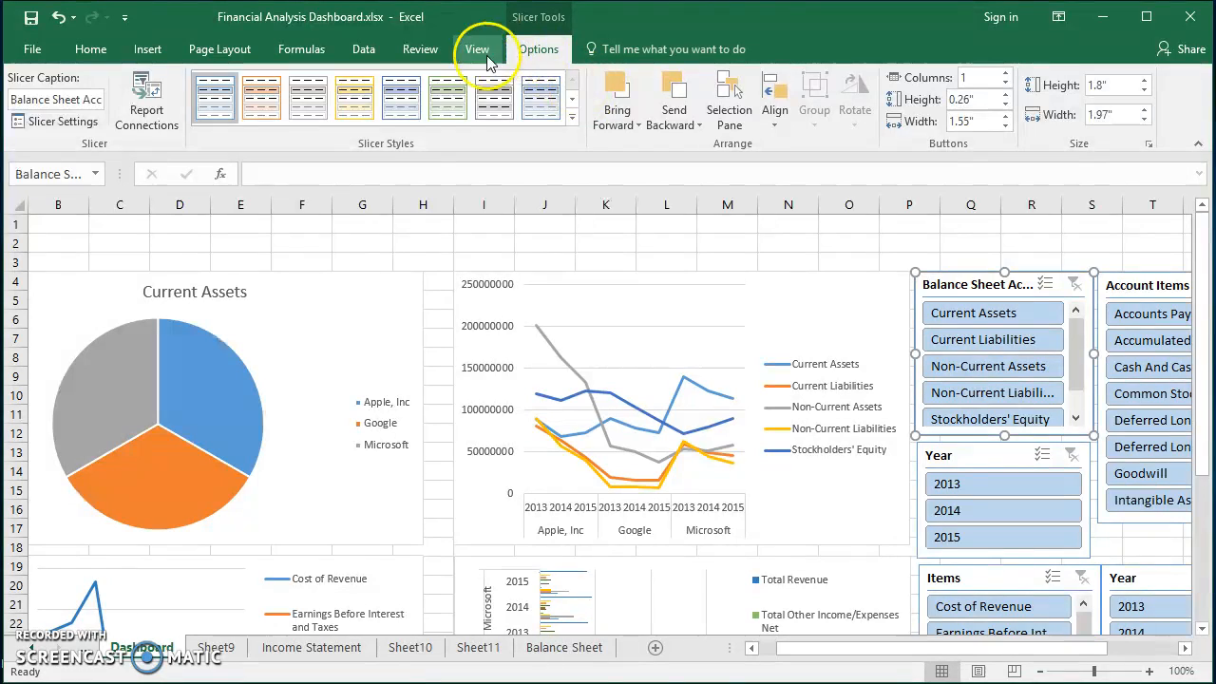
left_click(339, 300)
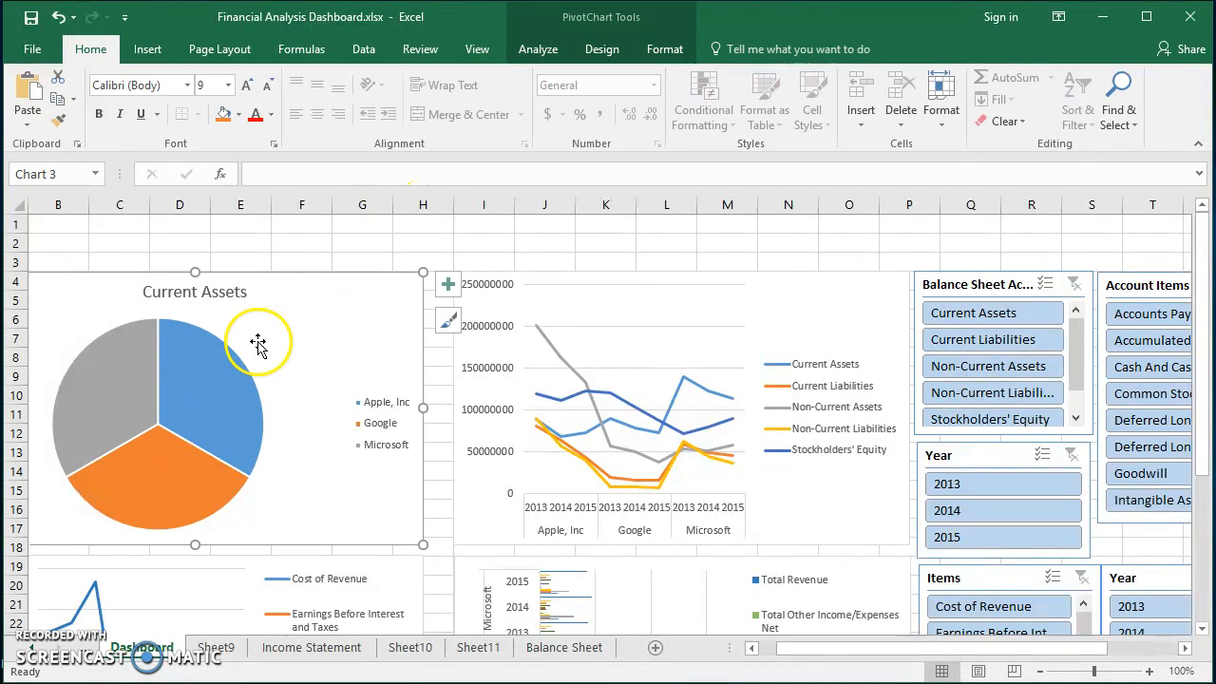
left_click(662, 48)
left_click(603, 48)
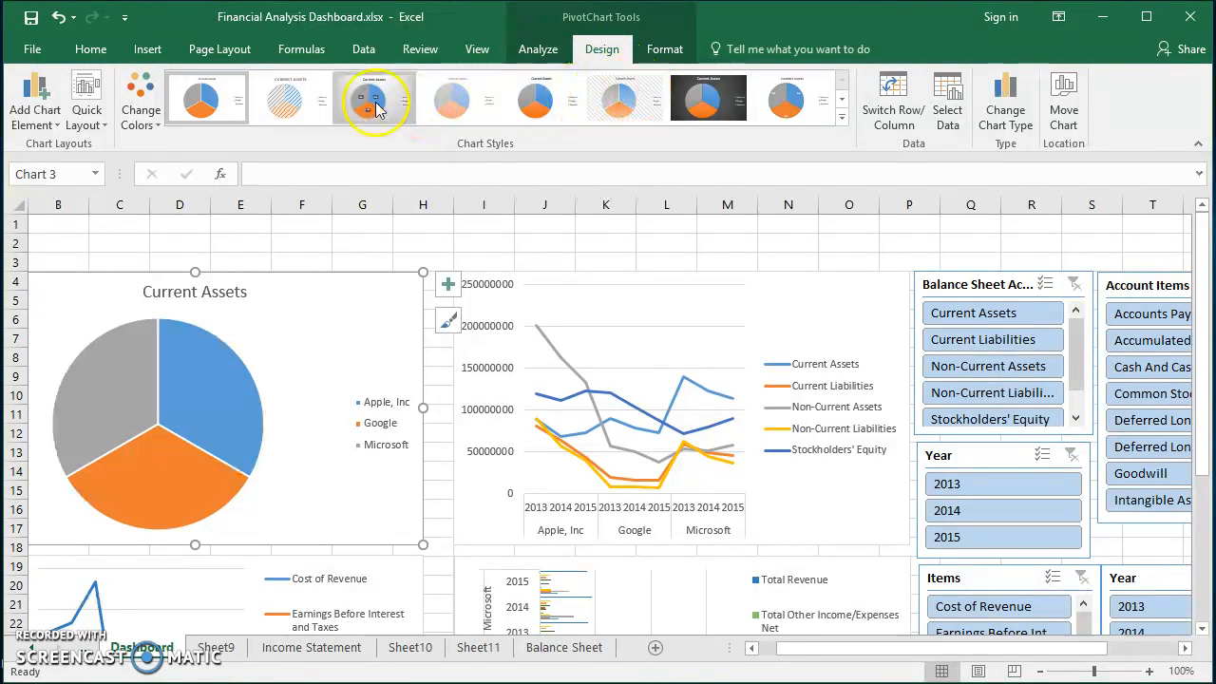
left_click(375, 103)
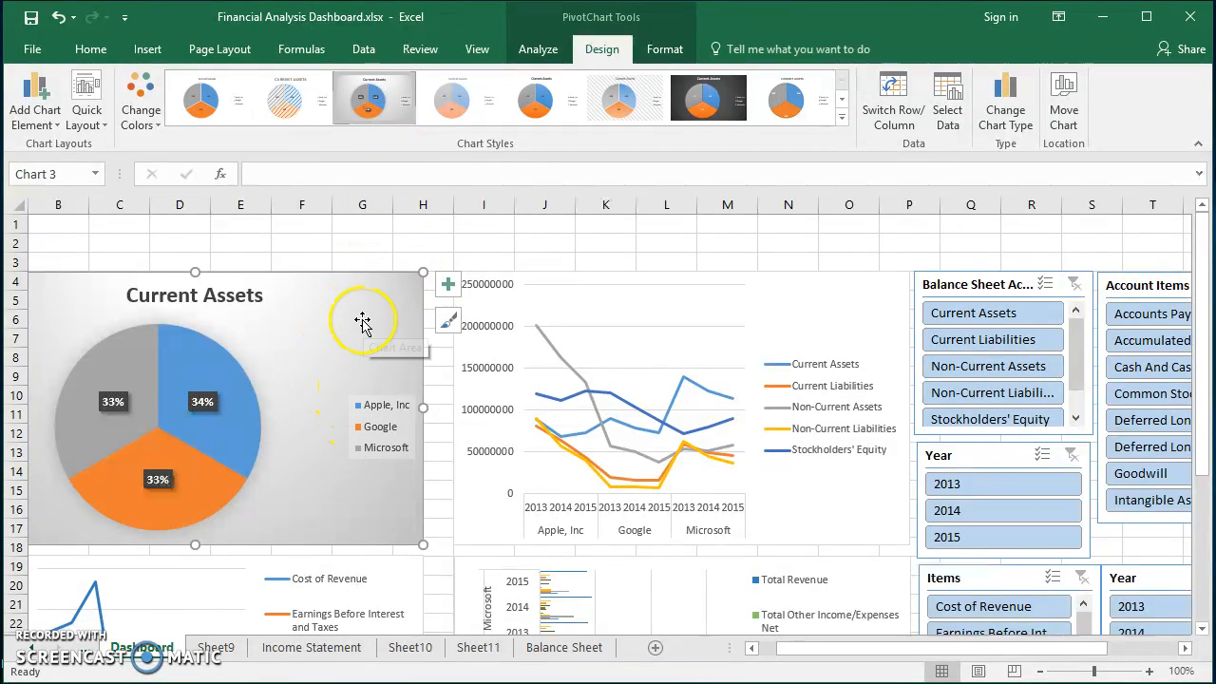
left_click(385, 243)
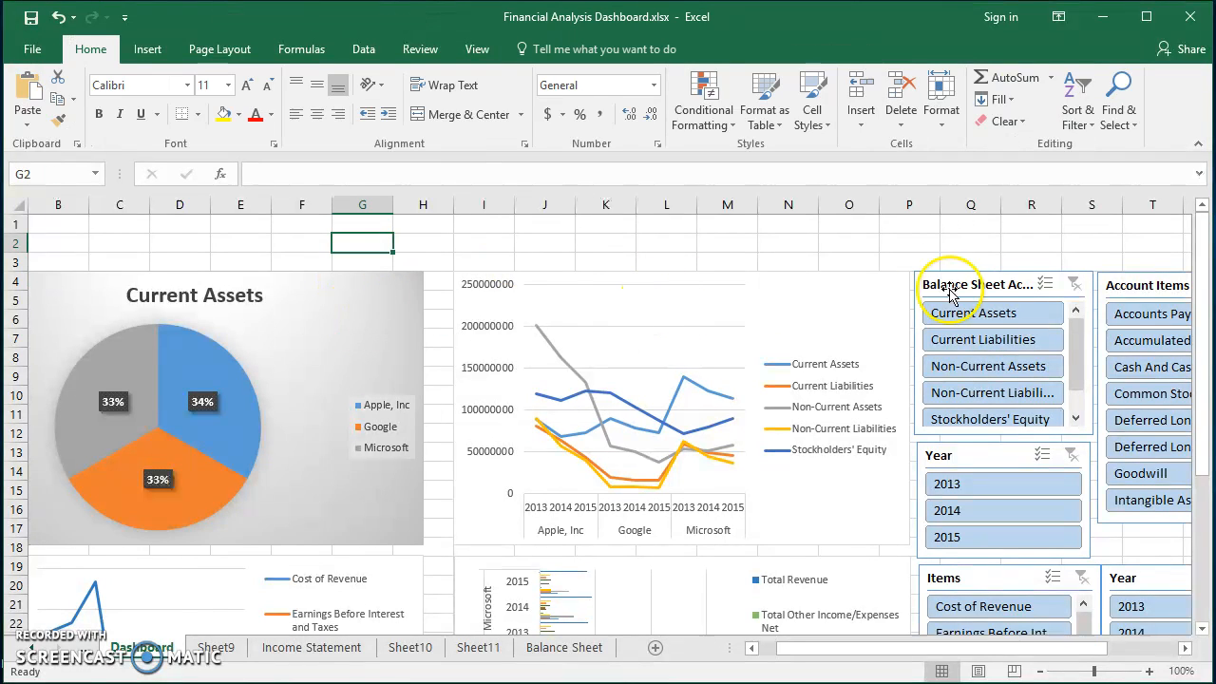
Try filtering the pie chart by Current Assets, Current Liabilities and Non-Current Assets, and examine the company shares for Non-Current Assets.
left_click(998, 315)
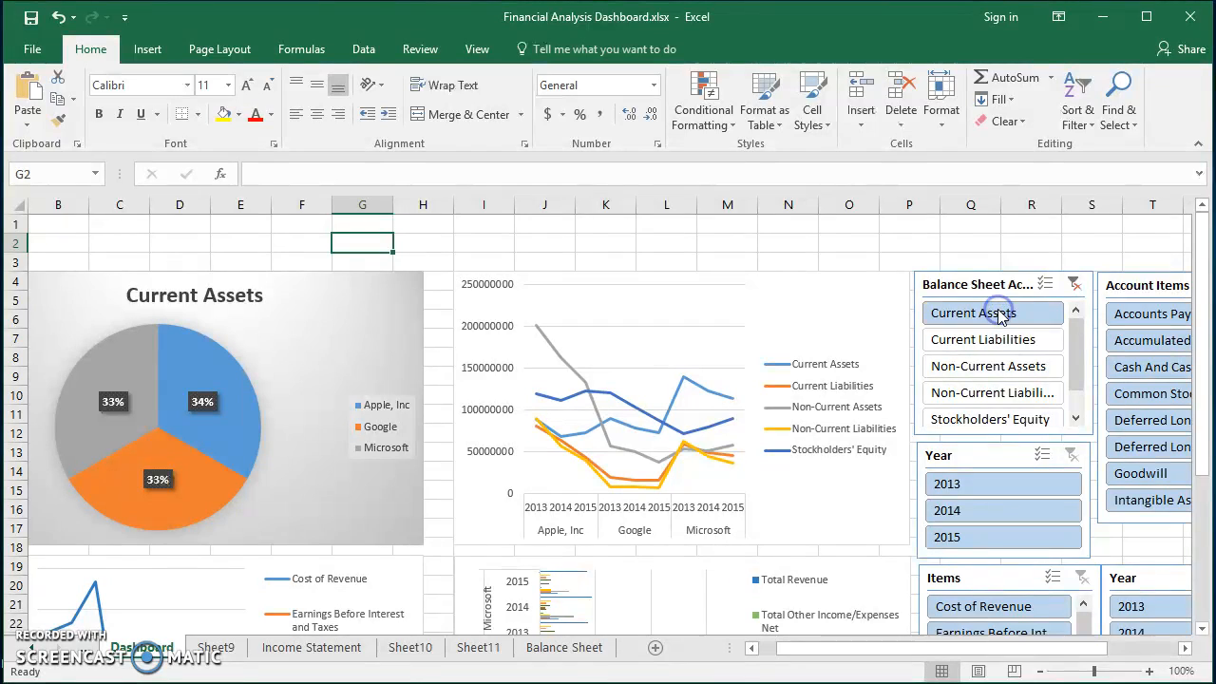
left_click(1007, 340, "ctrl")
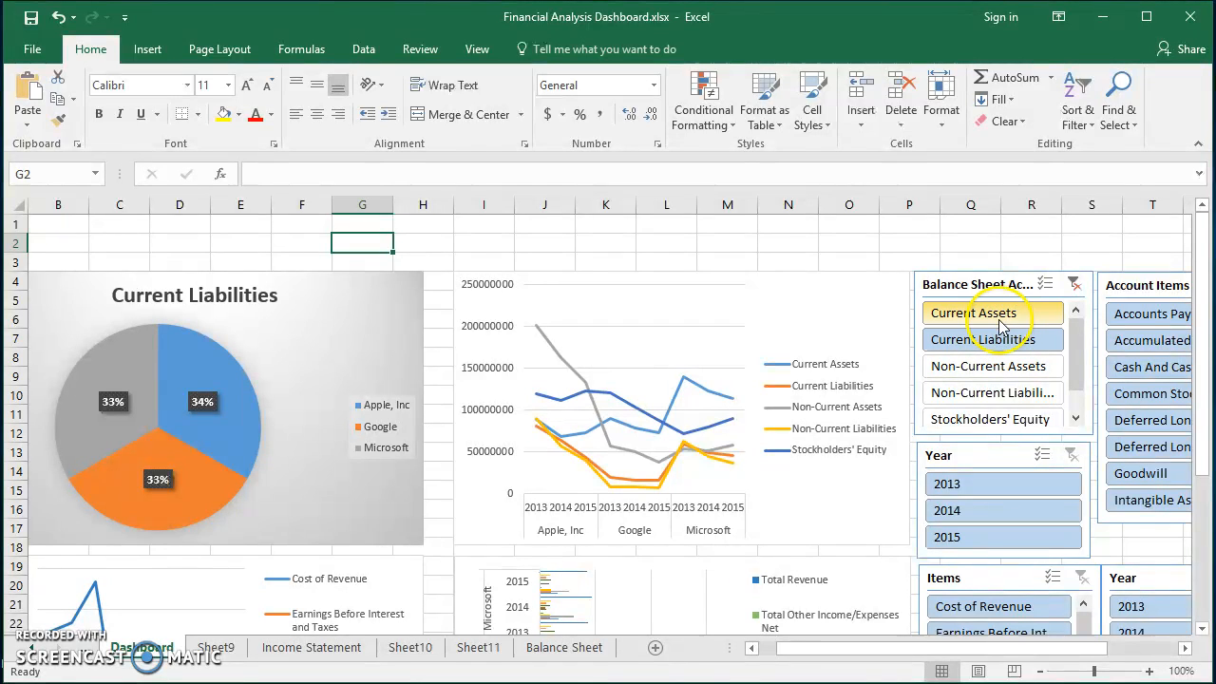
left_click(997, 316)
left_click(1007, 340)
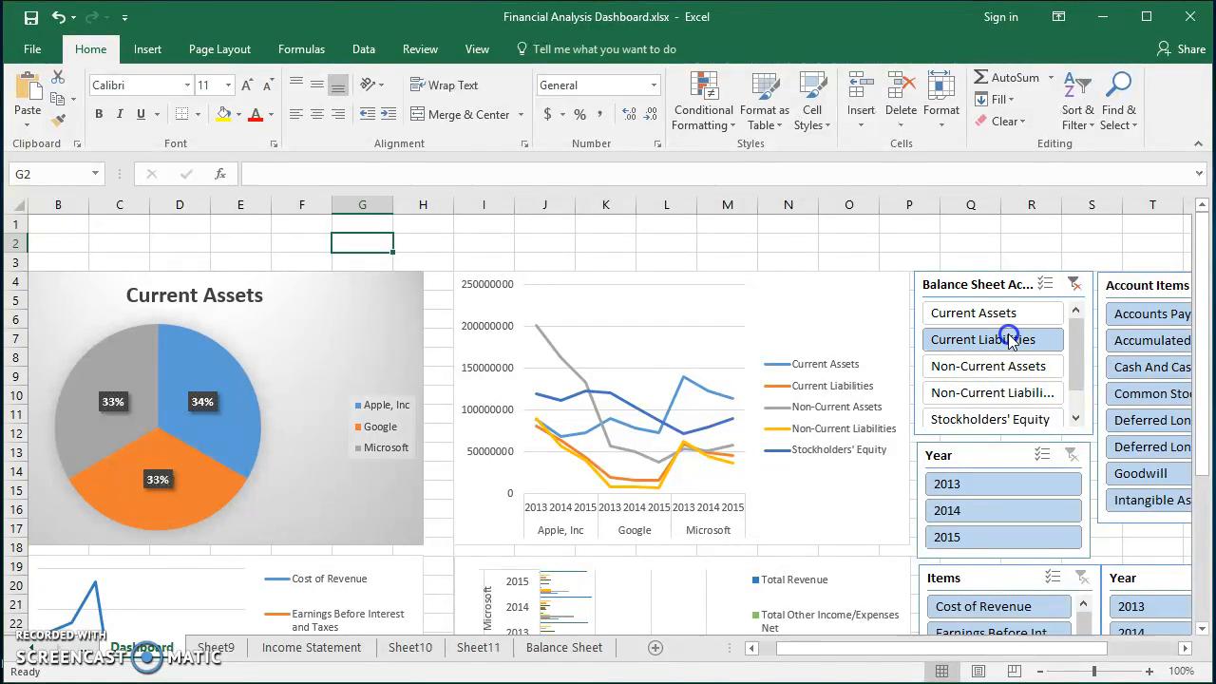
left_click(1009, 364)
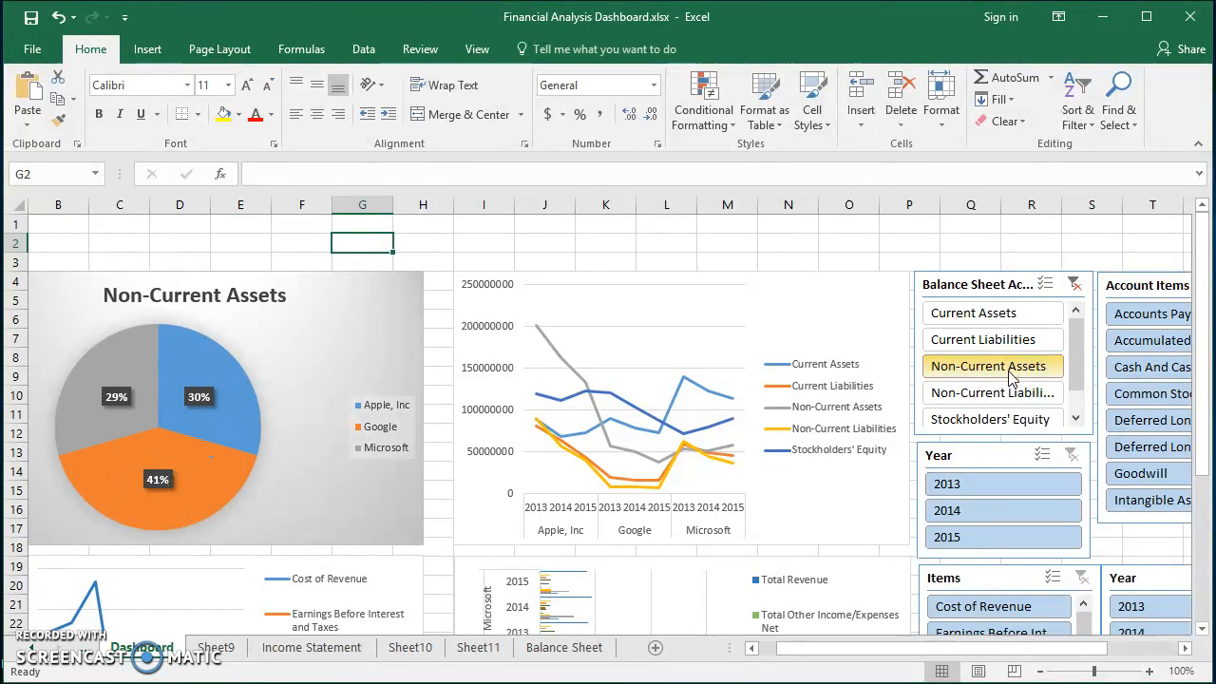
left_click(178, 394)
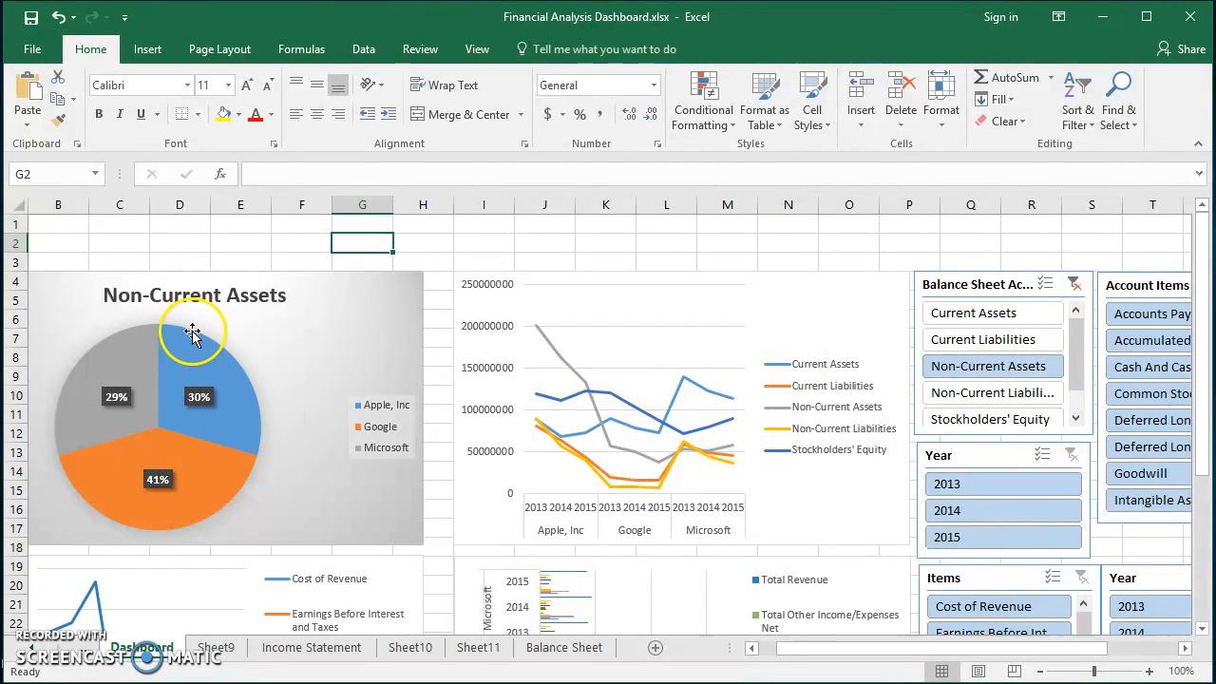
left_click(142, 461)
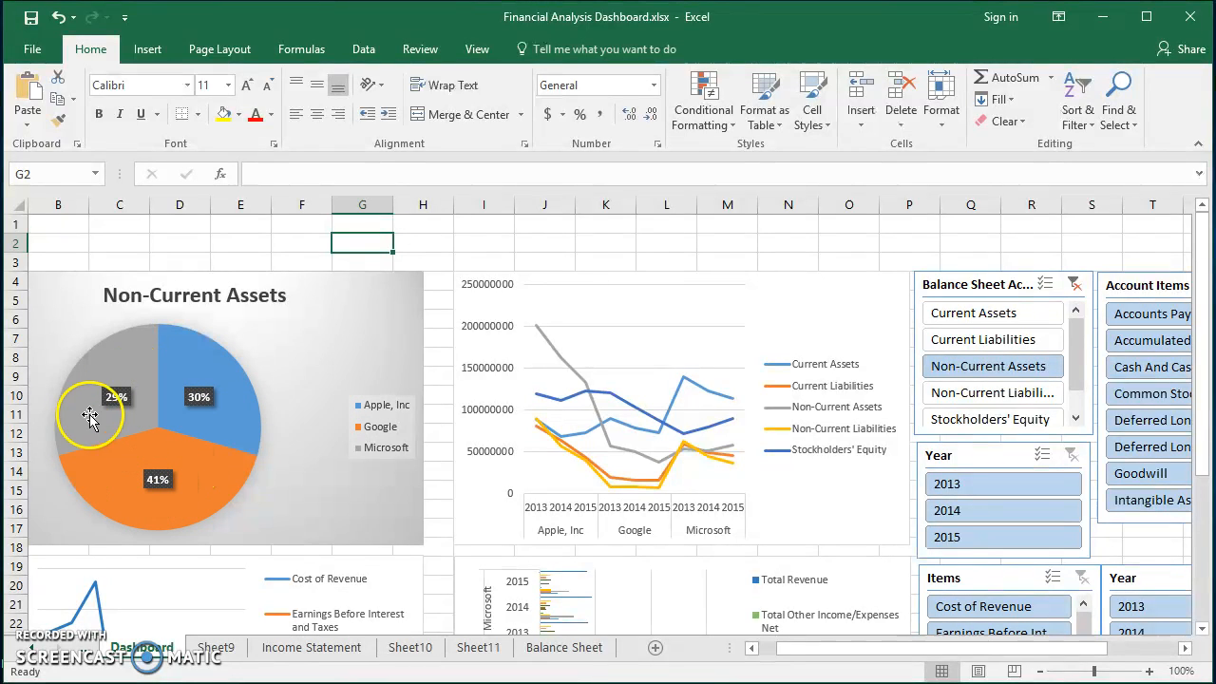
Compare Current Assets with Non-Current Assets in the pie chart and leave it filtered to Current Liabilities.
left_click(994, 320)
left_click(994, 367)
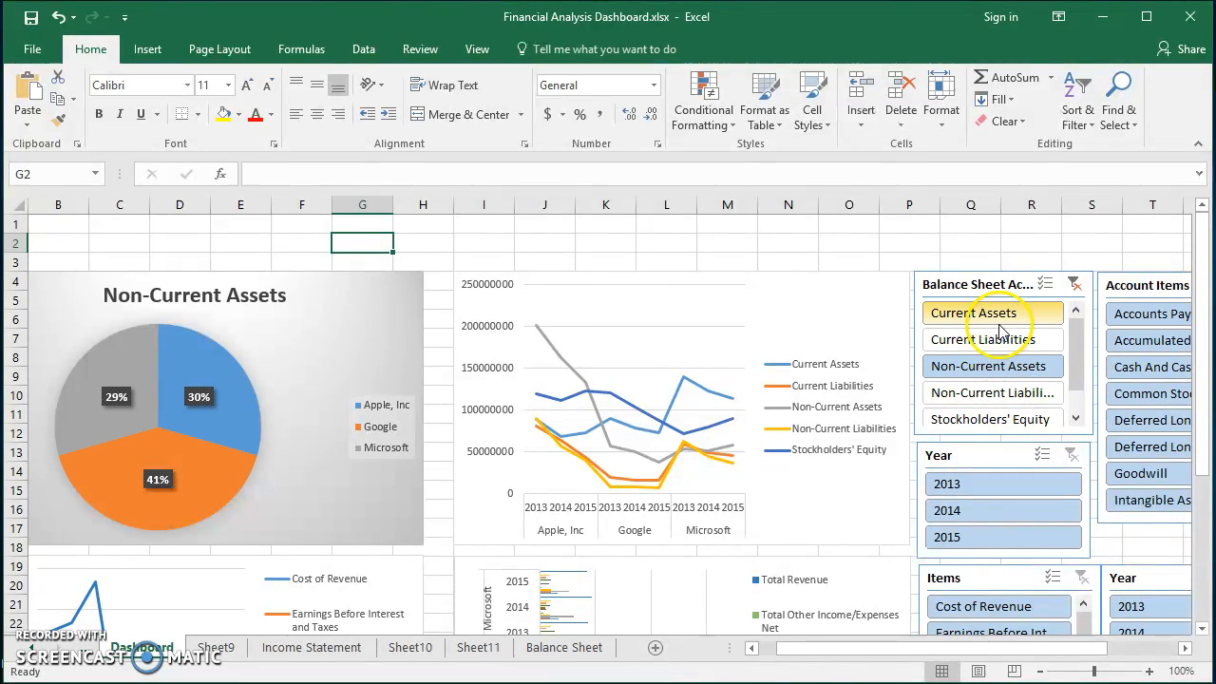
left_click(1014, 340)
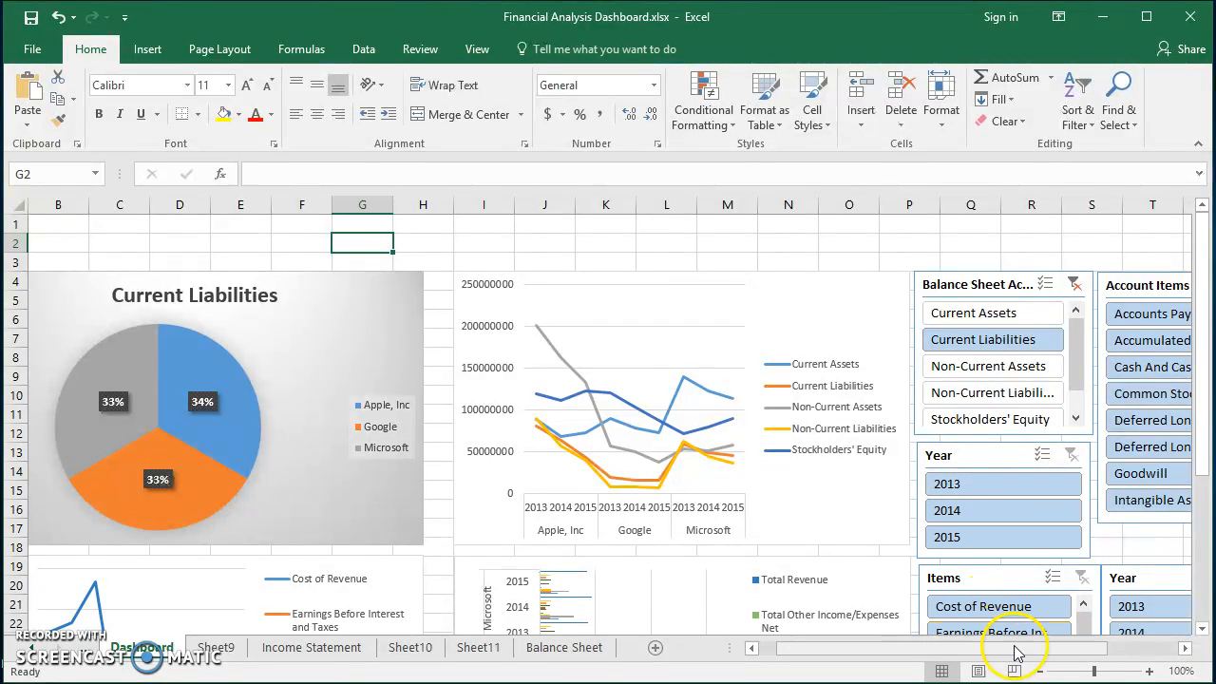
Filter the balance sheet line chart to the Cash And Cash Equivalents item with the Account Items slicer.
left_click_drag(978, 654, 1013, 653)
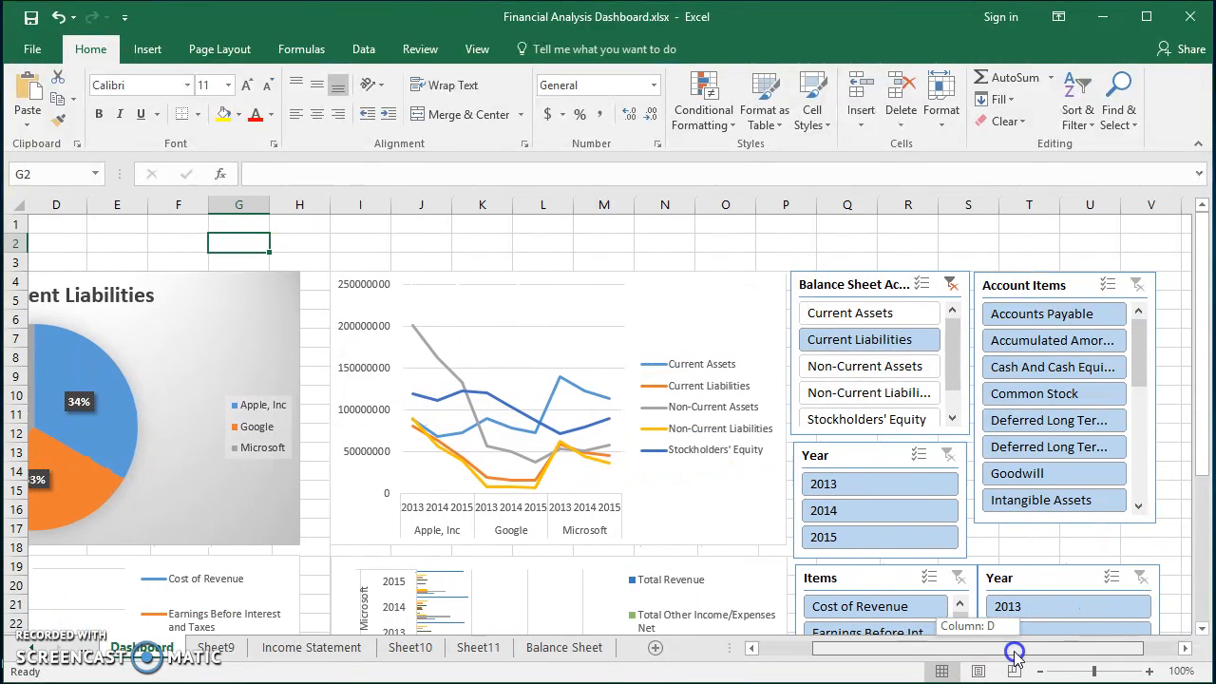
mouse_move(1140, 334)
left_mouse_down()
mouse_move(1143, 415)
mouse_move(1140, 325)
left_mouse_up()
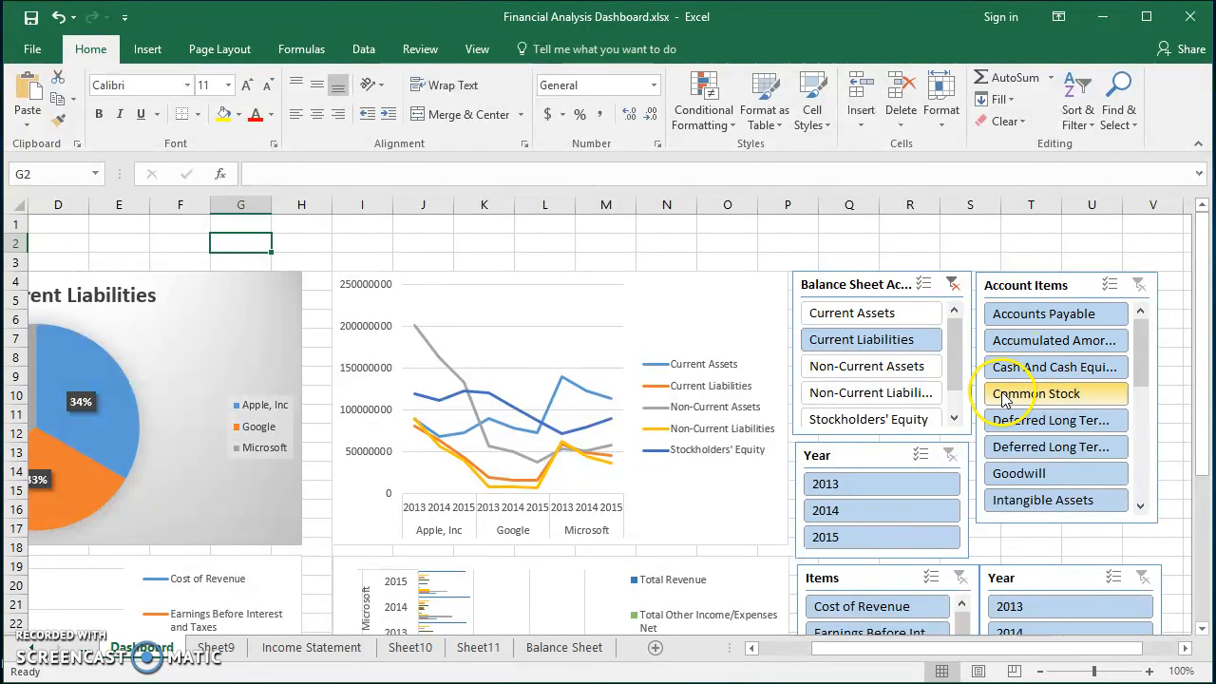
mouse_move(1136, 346)
left_mouse_down()
mouse_move(1134, 371)
mouse_move(1133, 340)
left_mouse_up()
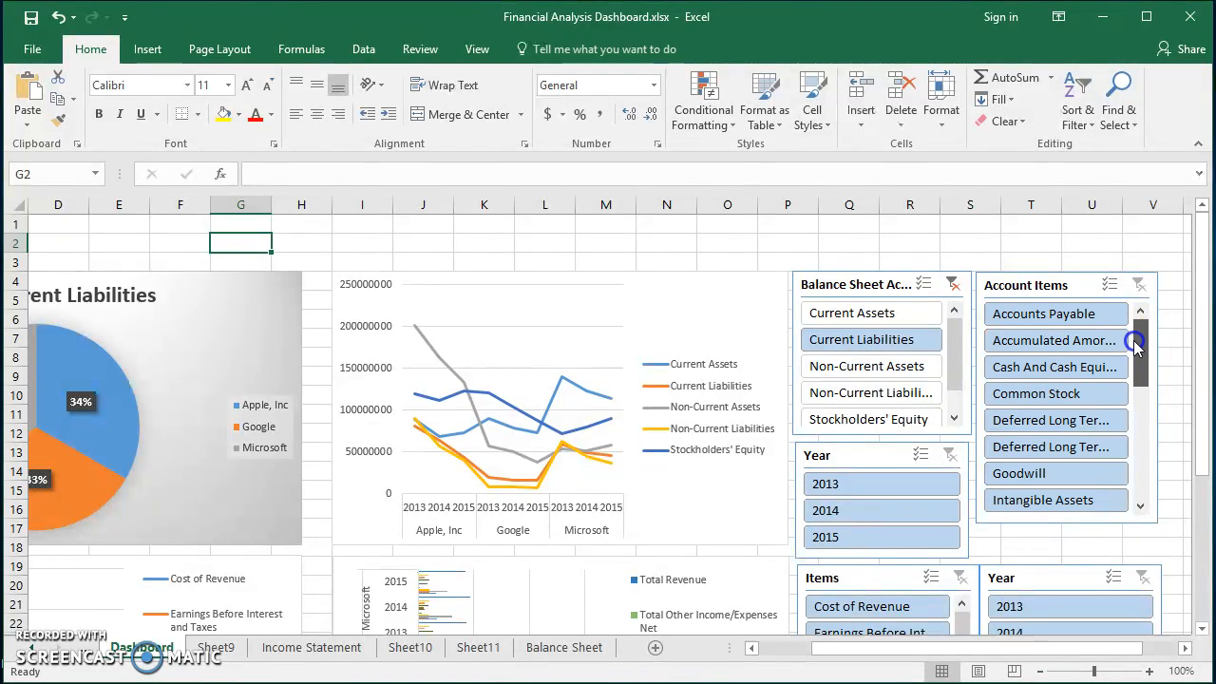
left_click(1083, 367)
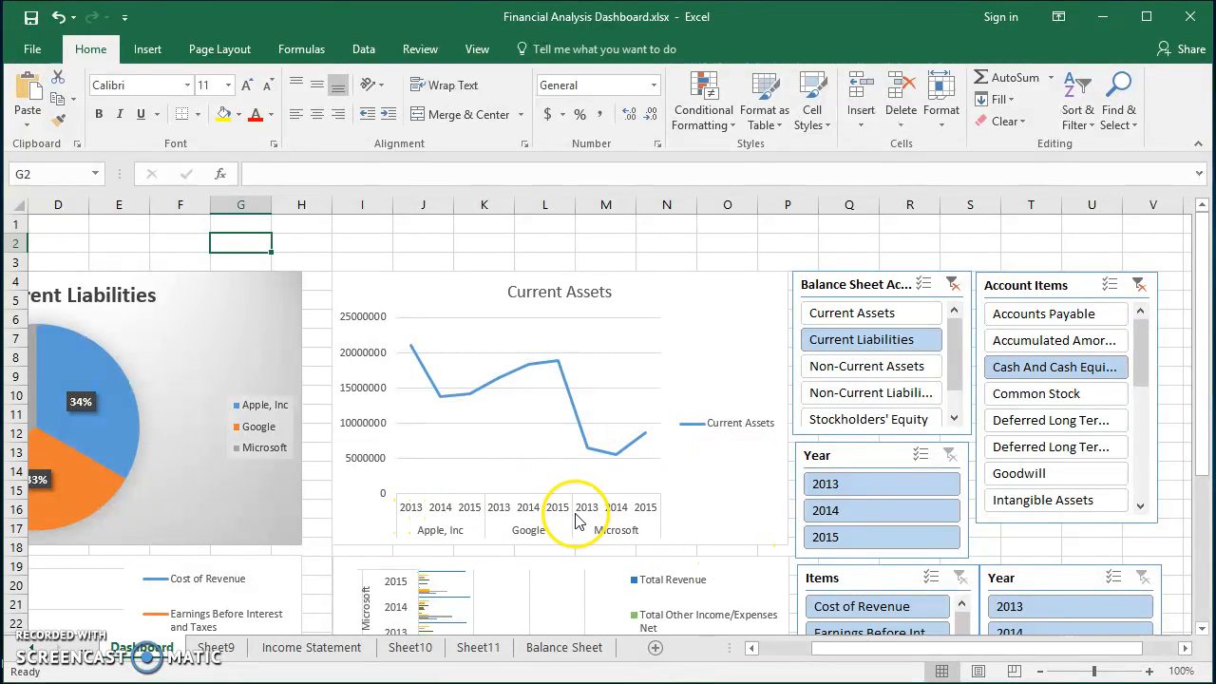
Try filtering the income statement line chart to Revenue with the Items slicer and examine the resulting chart.
left_click_drag(961, 647, 907, 648)
scroll(731, 489, "down", 4)
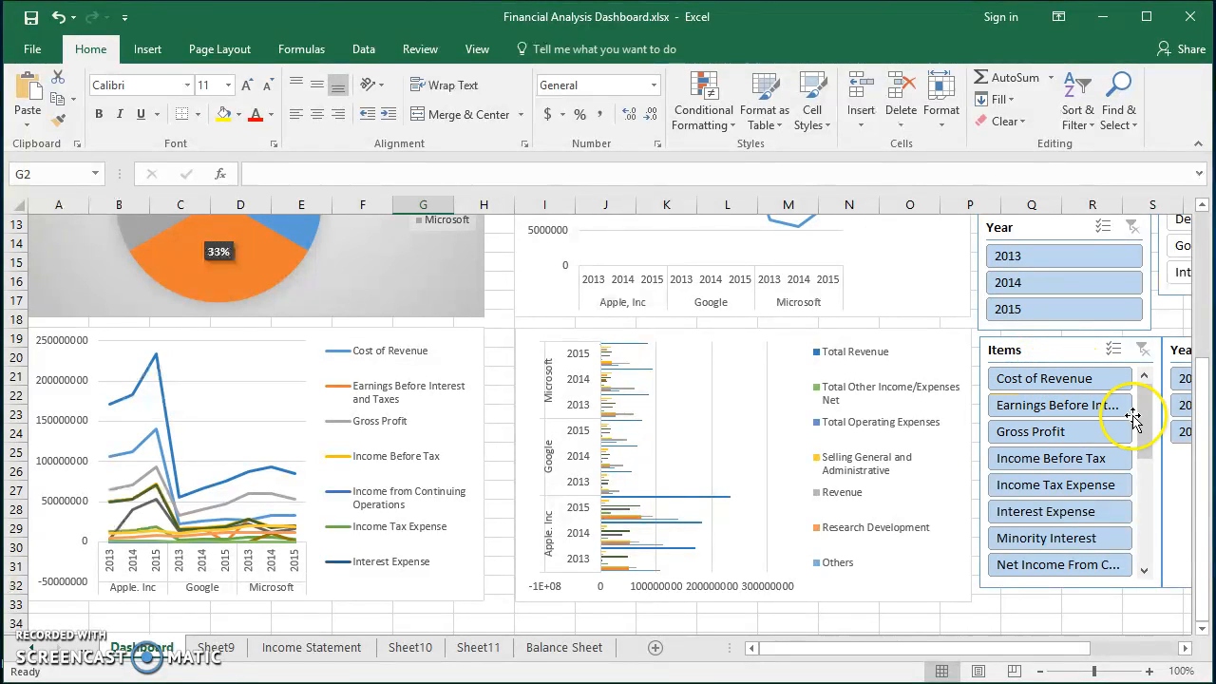
left_click_drag(1143, 416, 1144, 517)
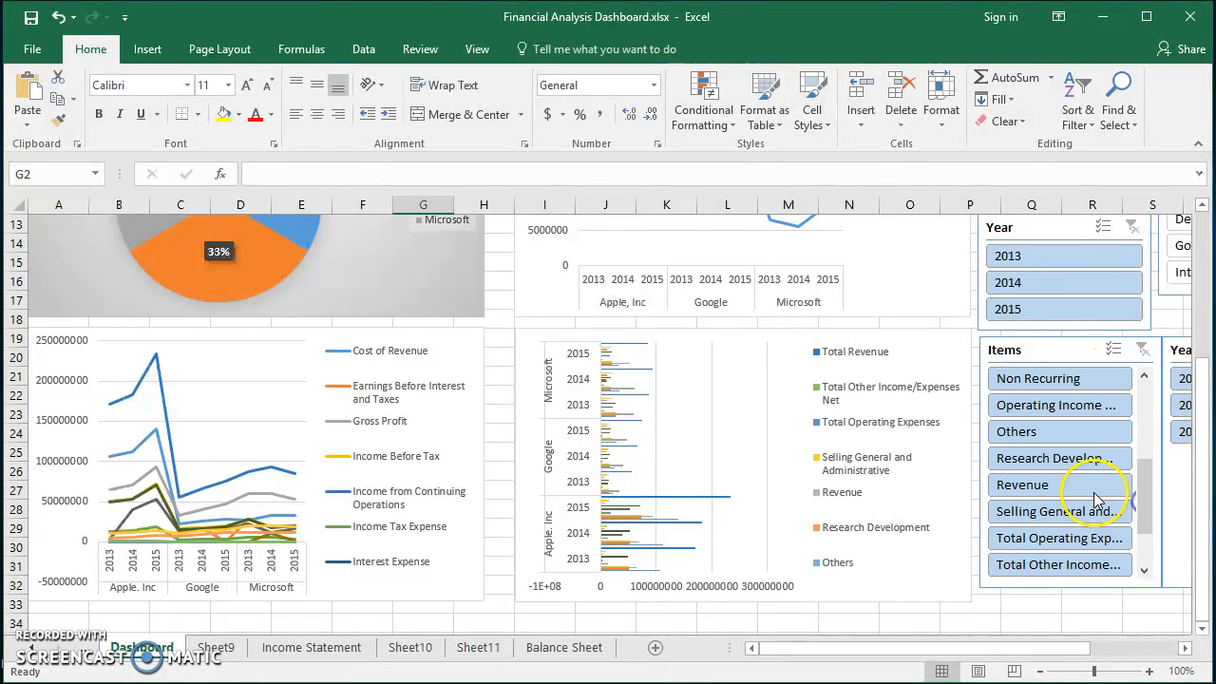
left_click(1068, 482)
scroll(1113, 484, "up", 1)
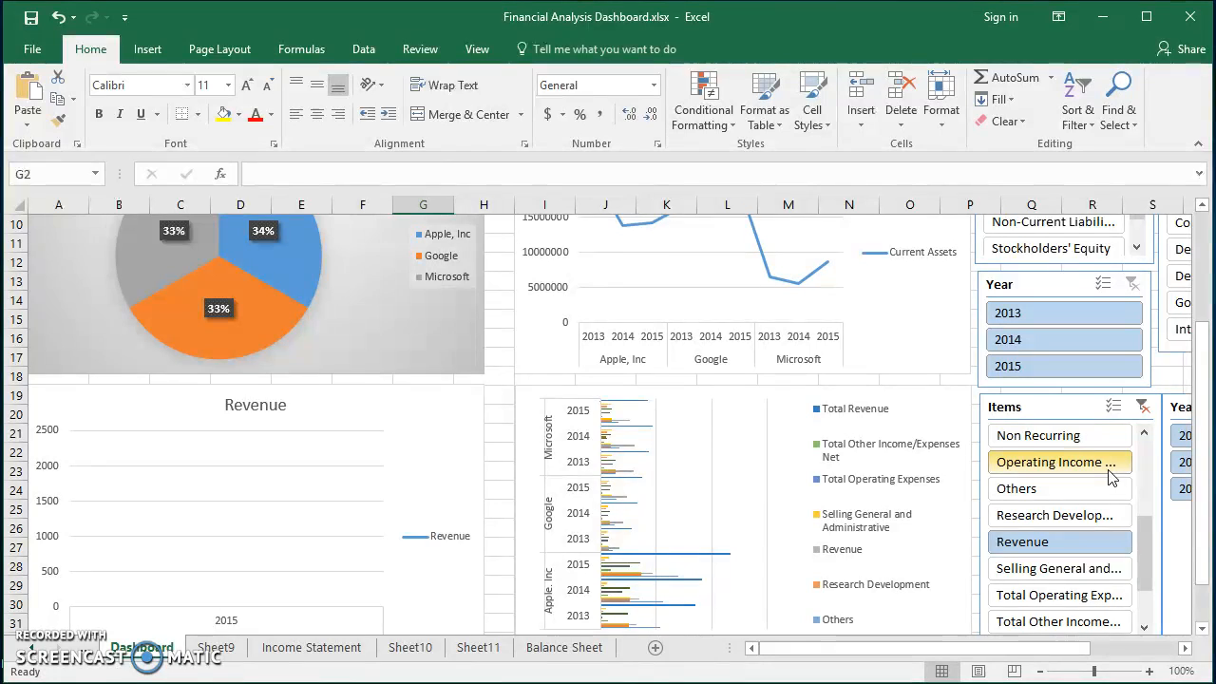
scroll(1109, 478, "up", 1)
scroll(1154, 527, "down", 1)
scroll(1158, 521, "down", 2)
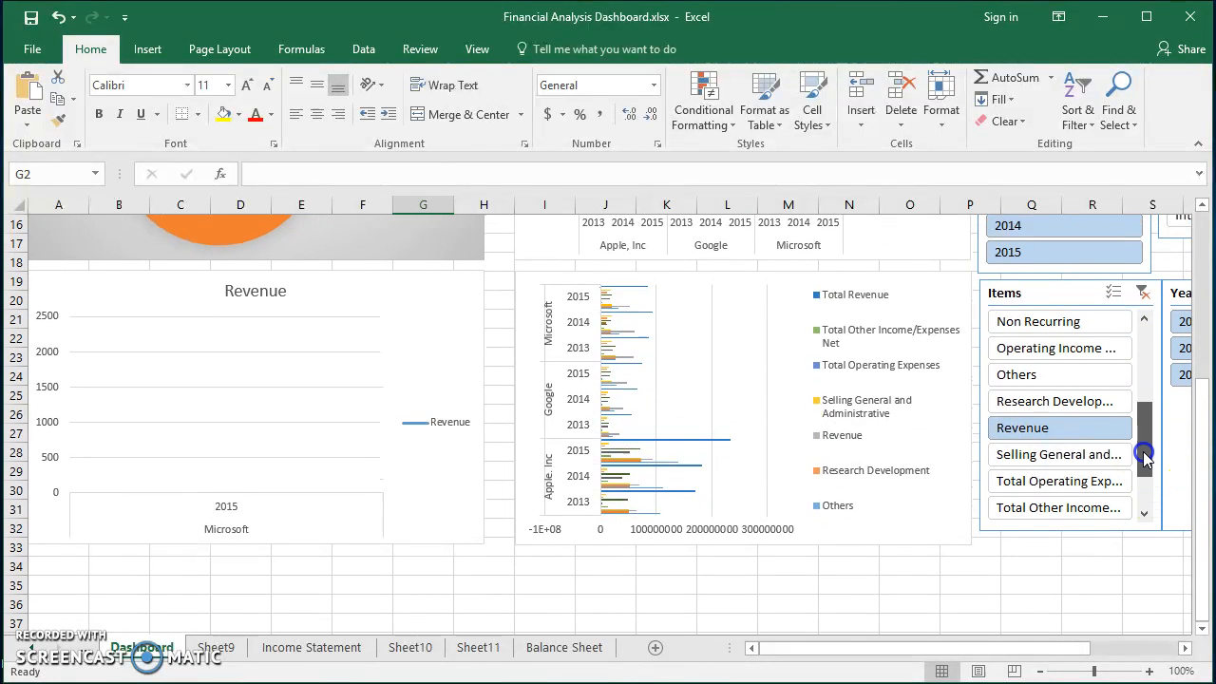
Filter the income statement line chart to Total Revenue, try the range from Selling General and Administrative to Total Revenue, and return to Total Revenue alone.
scroll(1145, 458, "down", 1)
left_click(1098, 456)
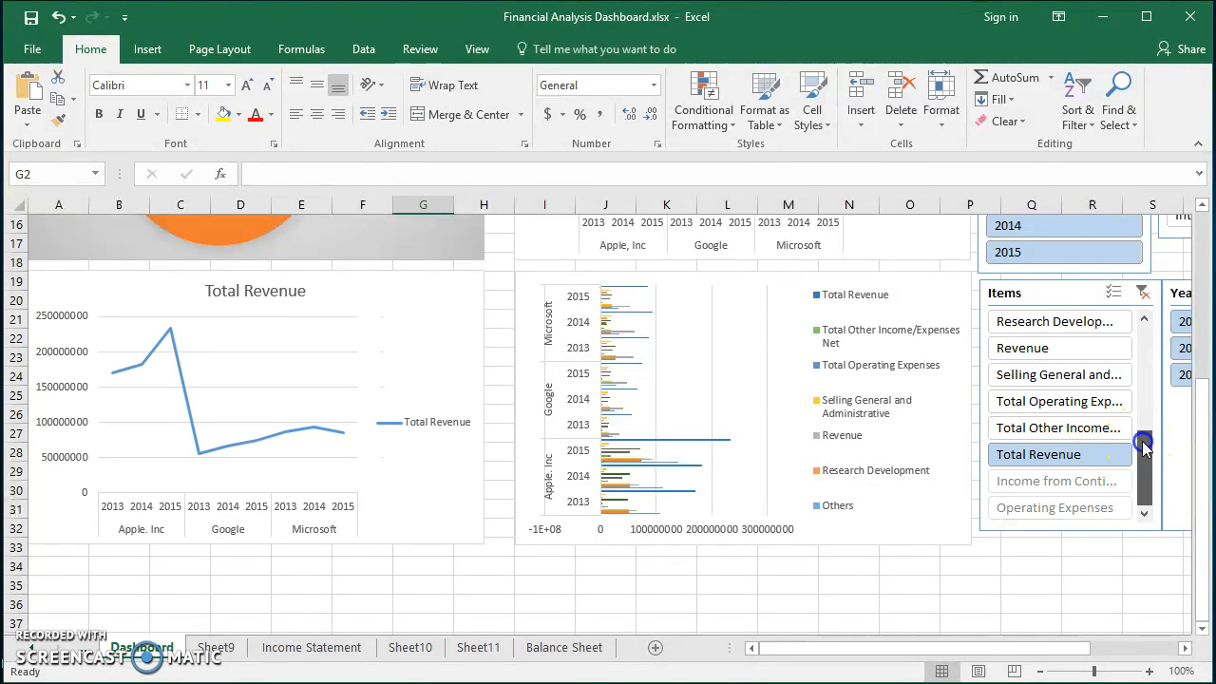
left_click(1095, 379, "shift")
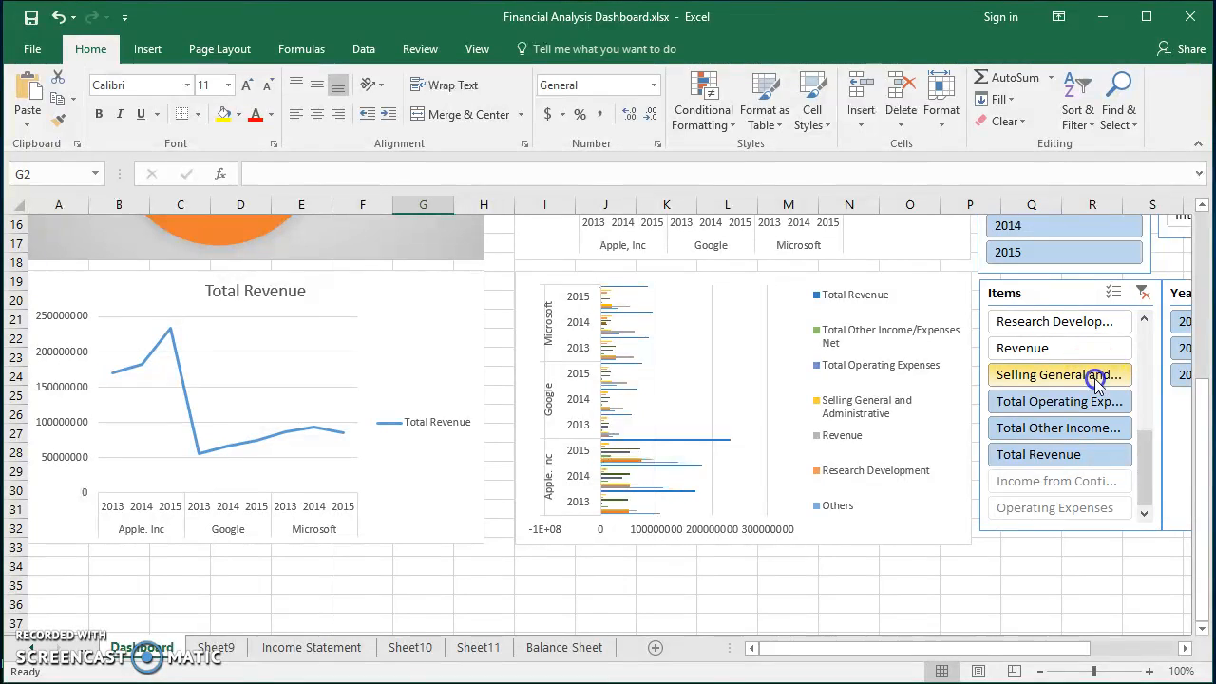
left_click(1112, 454)
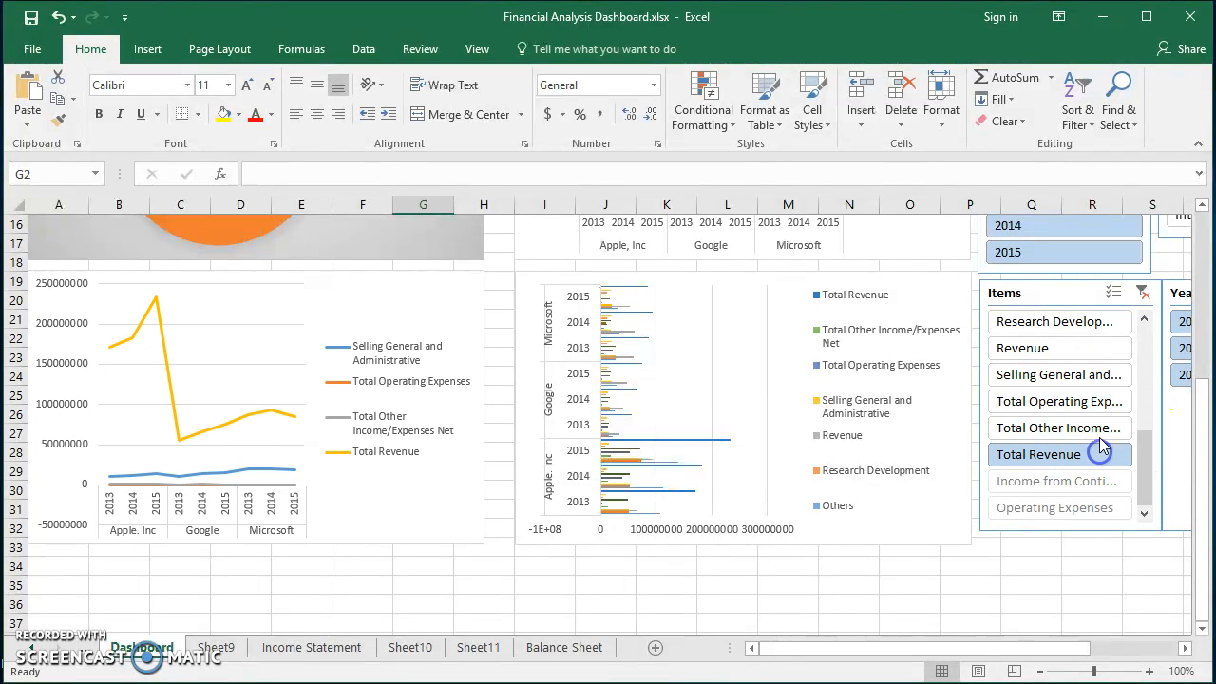
Add Selling General and Administrative and Net Income From Continuing Ops to the Total Revenue selection in the Items slicer.
left_click(1097, 383)
left_click(1064, 379, "ctrl")
left_click_drag(1145, 462, 1142, 424)
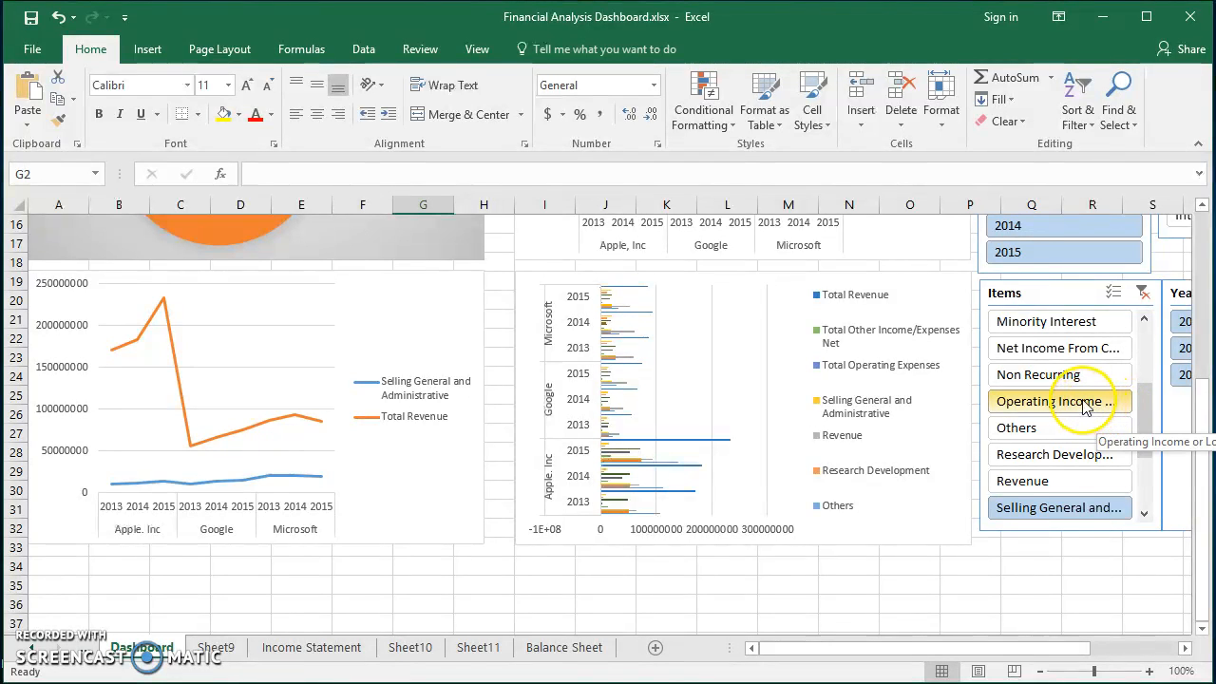
scroll(1138, 396, "up", 2)
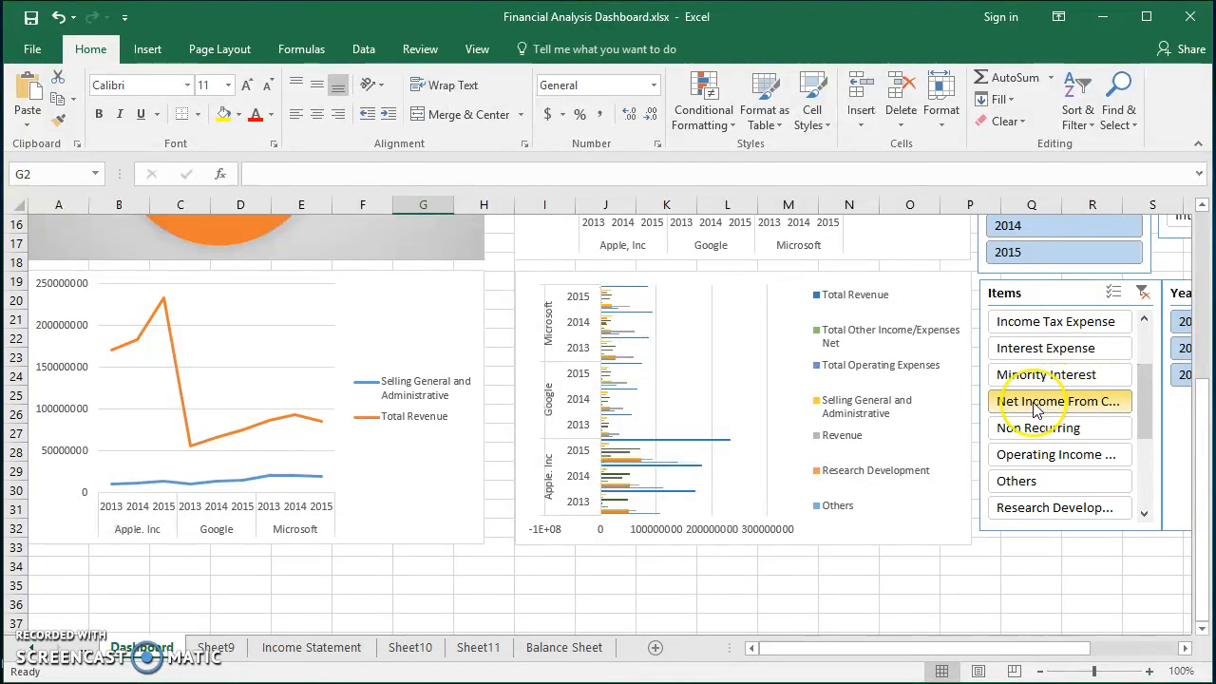
left_click(1033, 405, "ctrl")
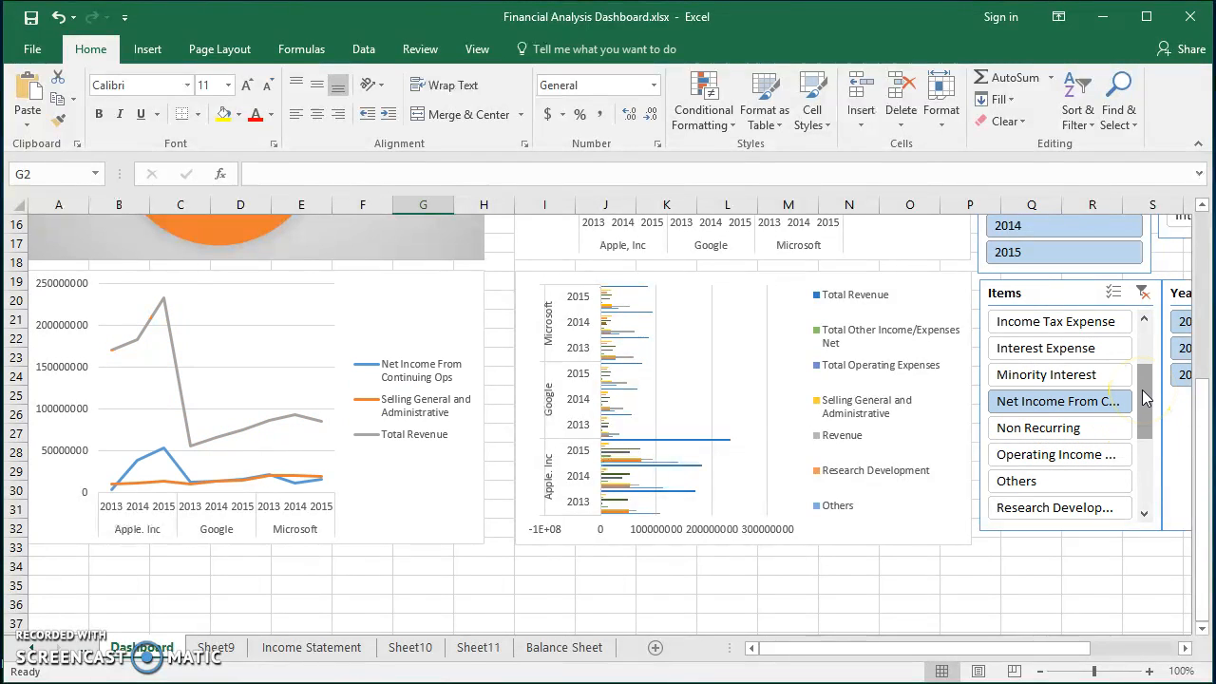
Compare 2013, 2014 and 2015 in the income statement bar chart with its Year slicer and leave it filtered to 2013.
left_click_drag(1039, 646, 1109, 647)
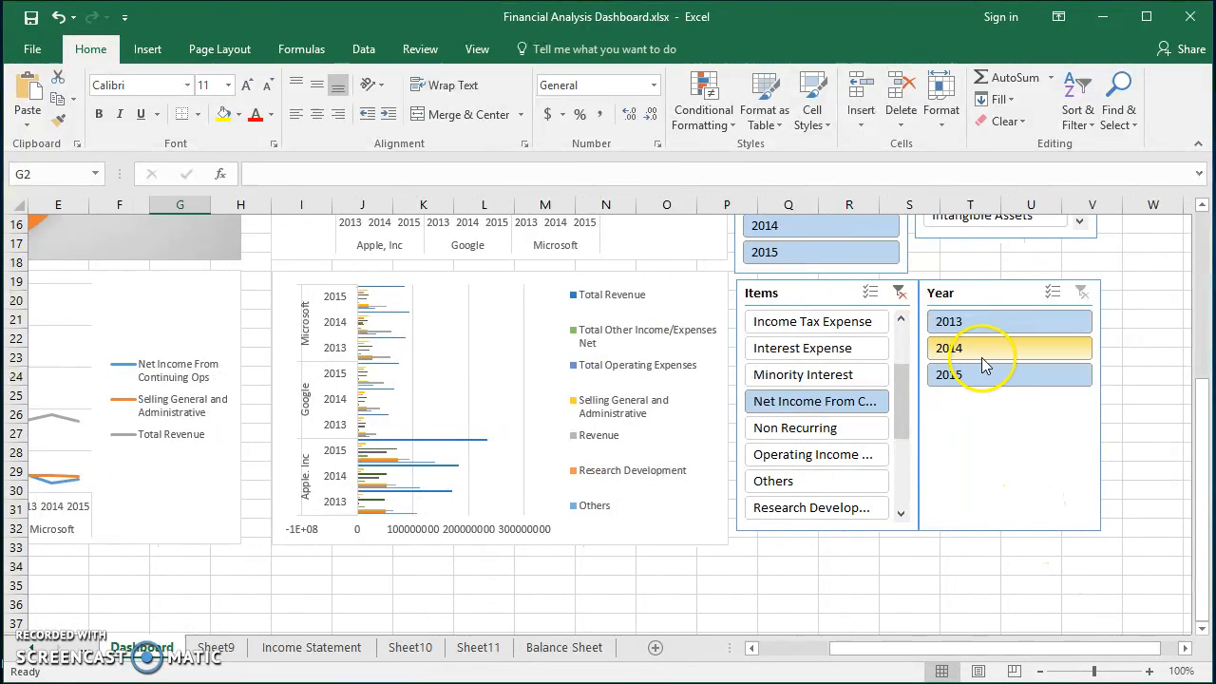
left_click(989, 324)
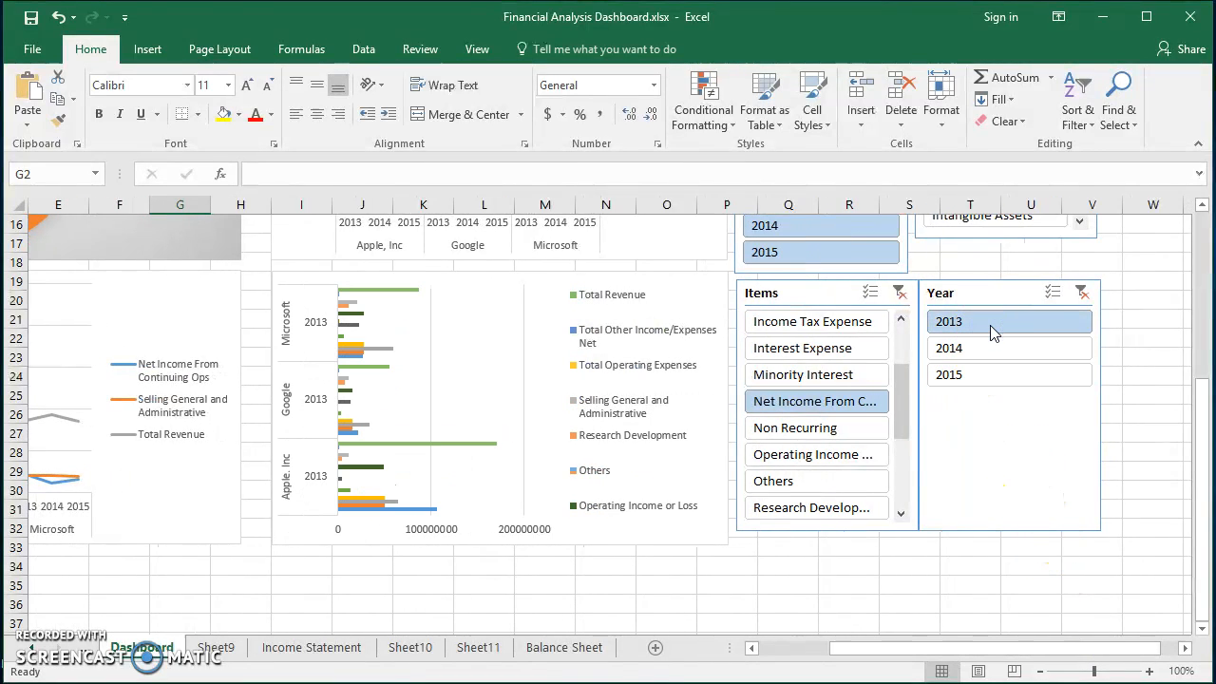
left_click(1018, 332)
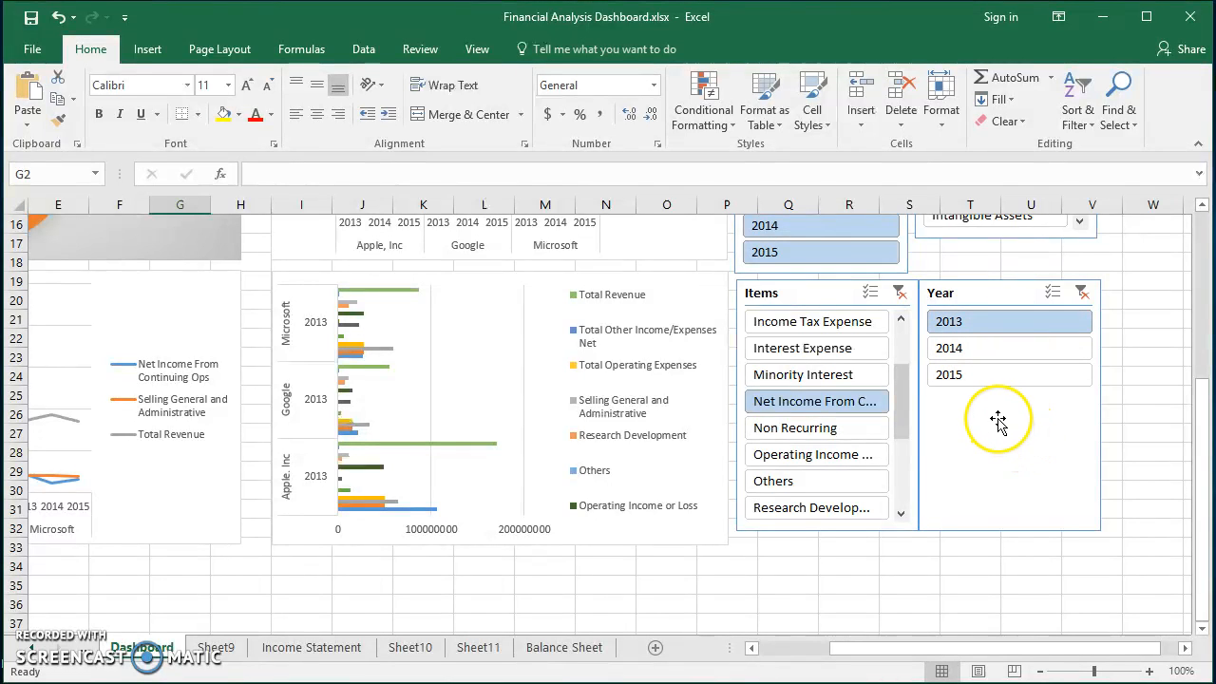
left_click(991, 347)
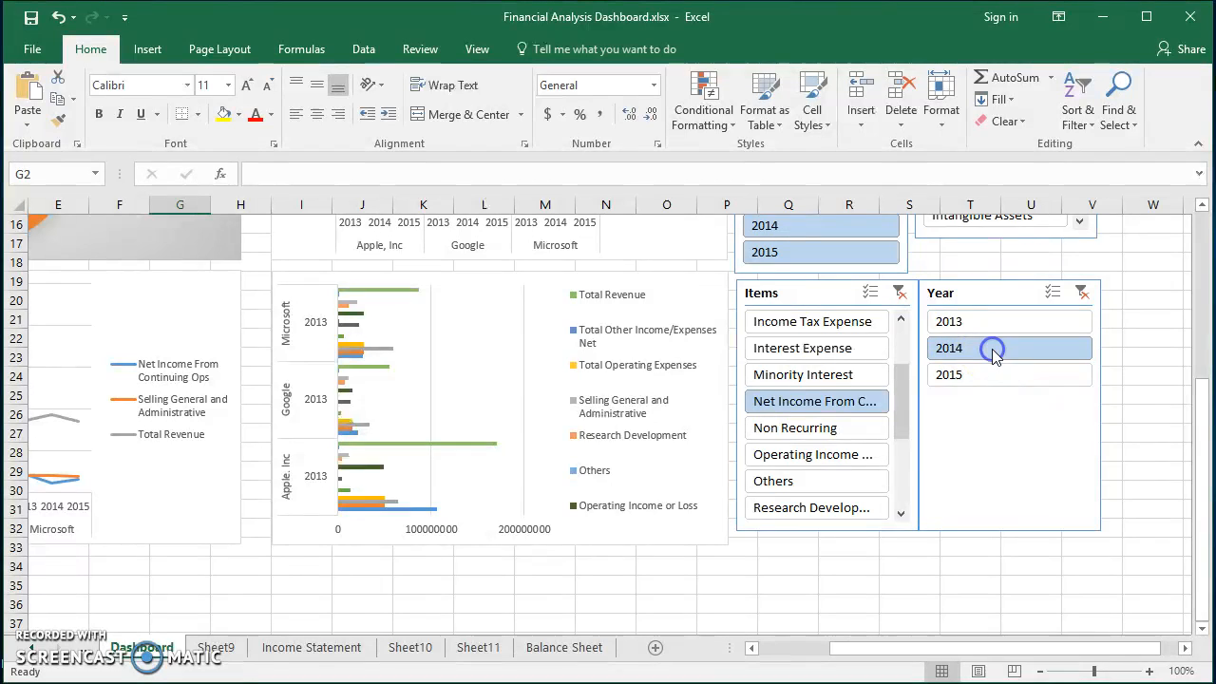
left_click(997, 375)
left_click(997, 347)
left_click(997, 323)
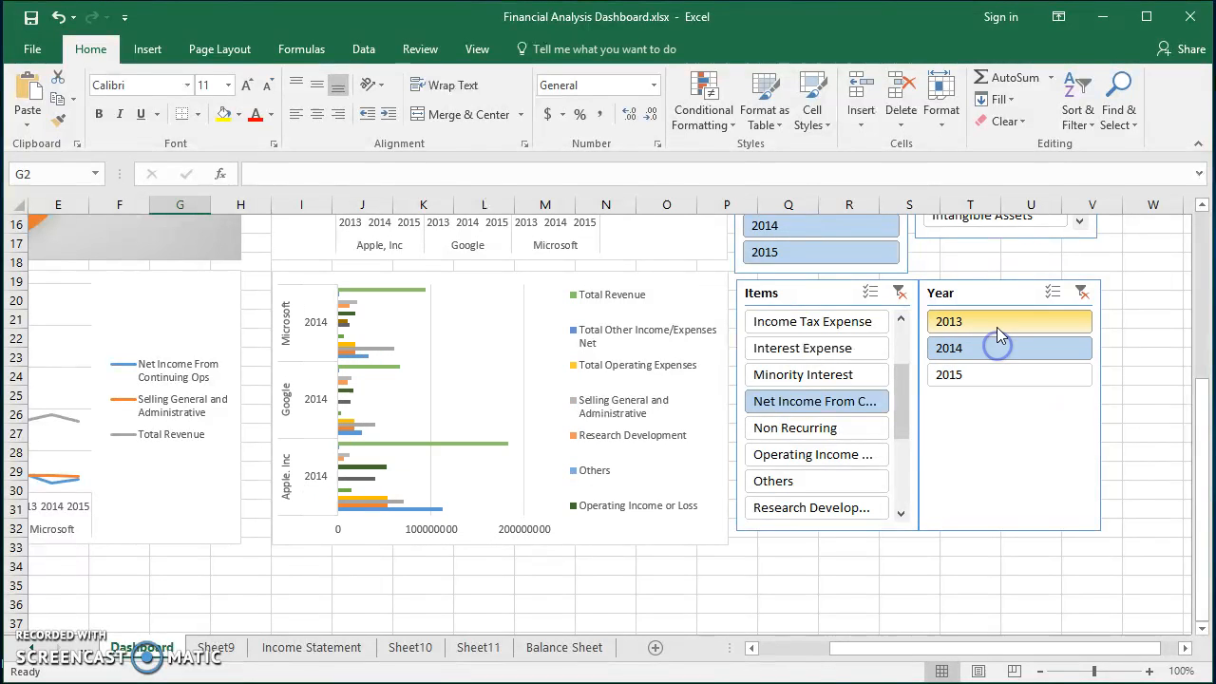
Connect the Balance Sheet Accounts slicer to PivotTable7 on Sheet11 in addition to PivotTable6.
left_click_drag(985, 651, 950, 648)
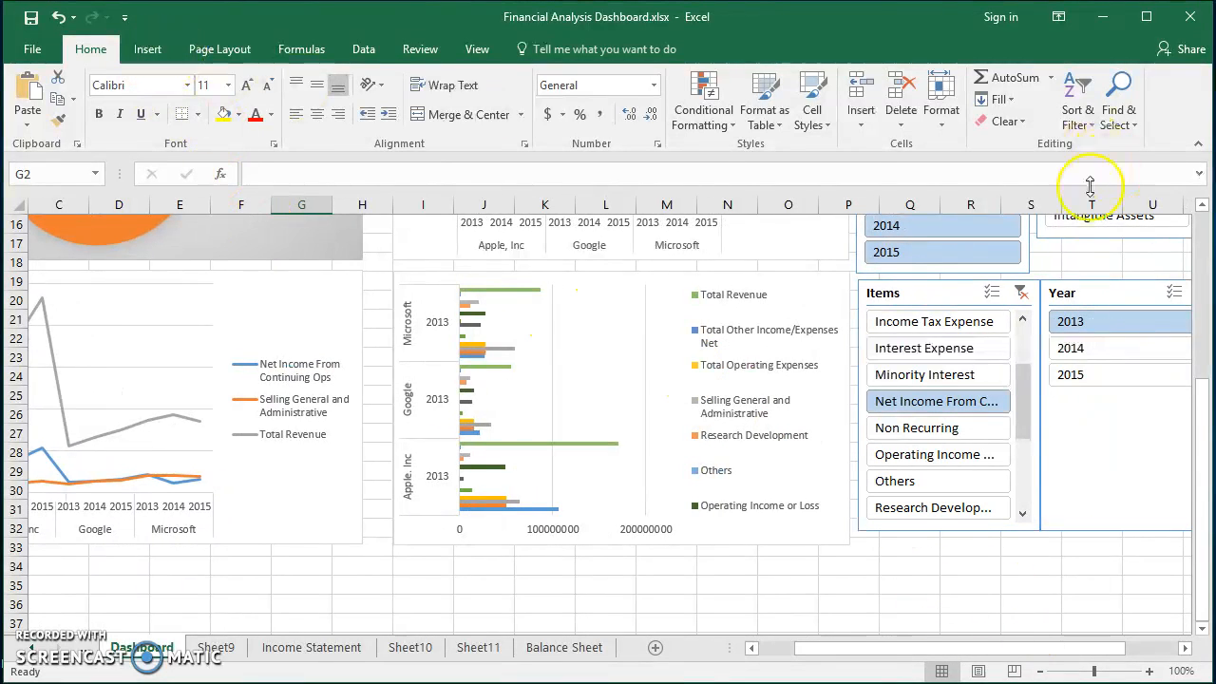
scroll(1045, 323, "up", 3)
left_click(1018, 271)
left_click(1026, 282)
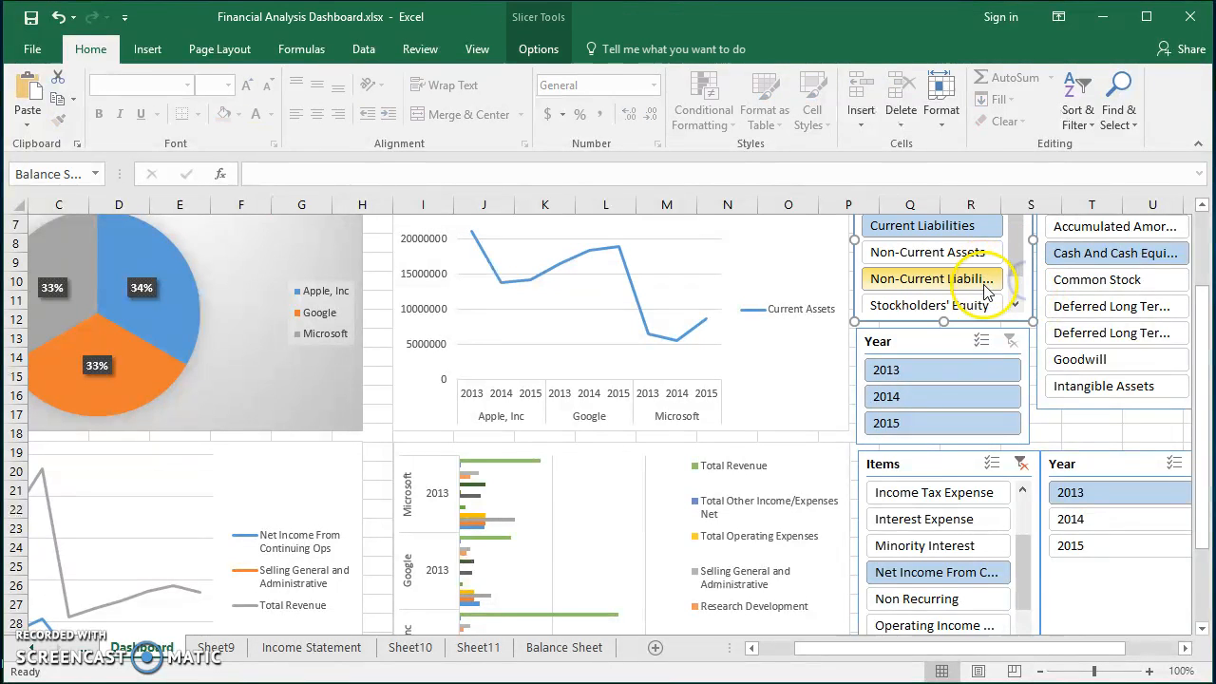
left_click_drag(1202, 343, 1201, 267)
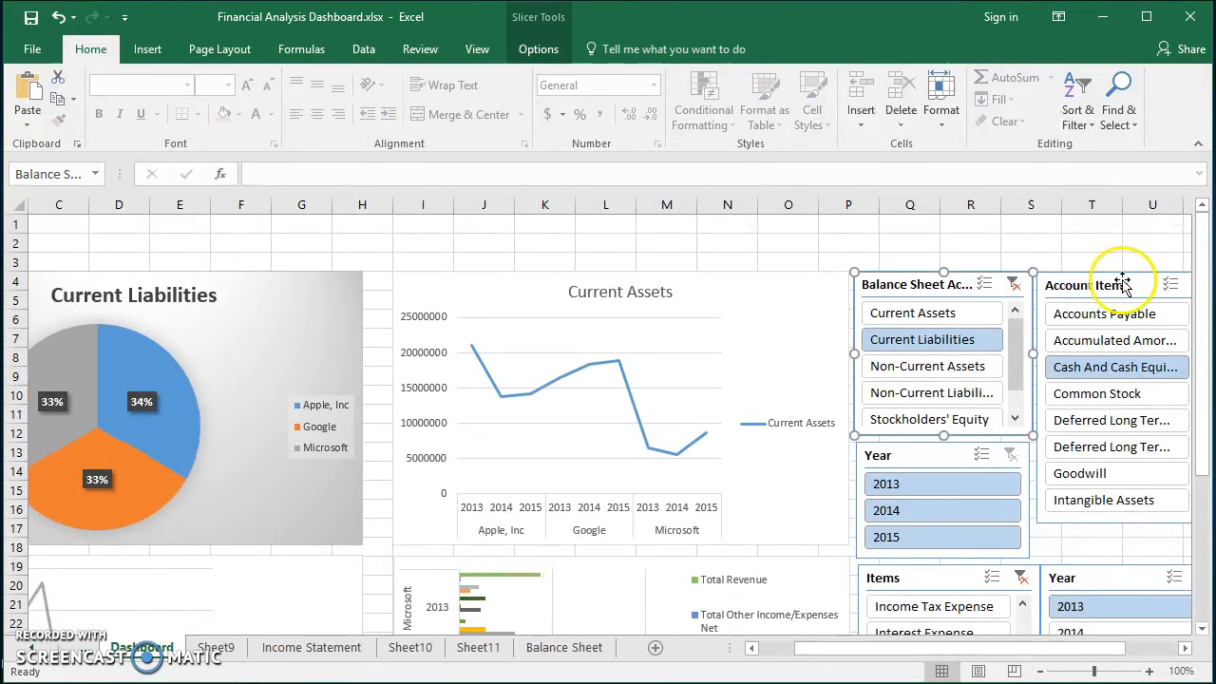
left_click(946, 288)
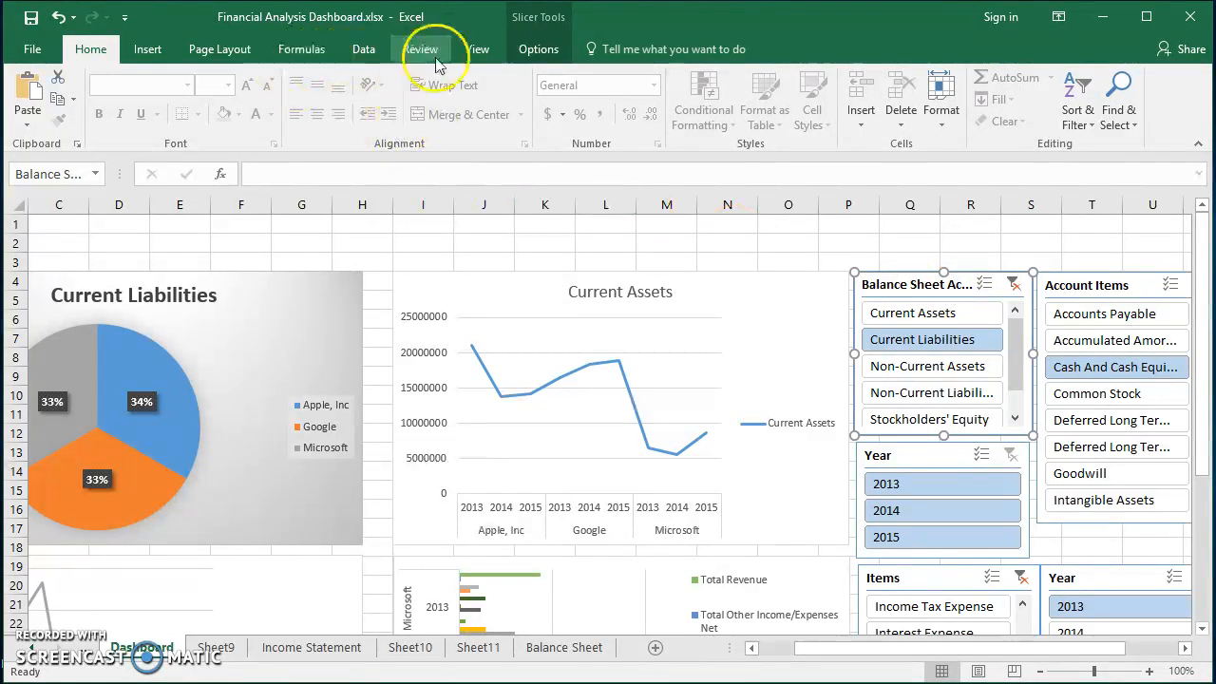
left_click(532, 48)
left_click(158, 119)
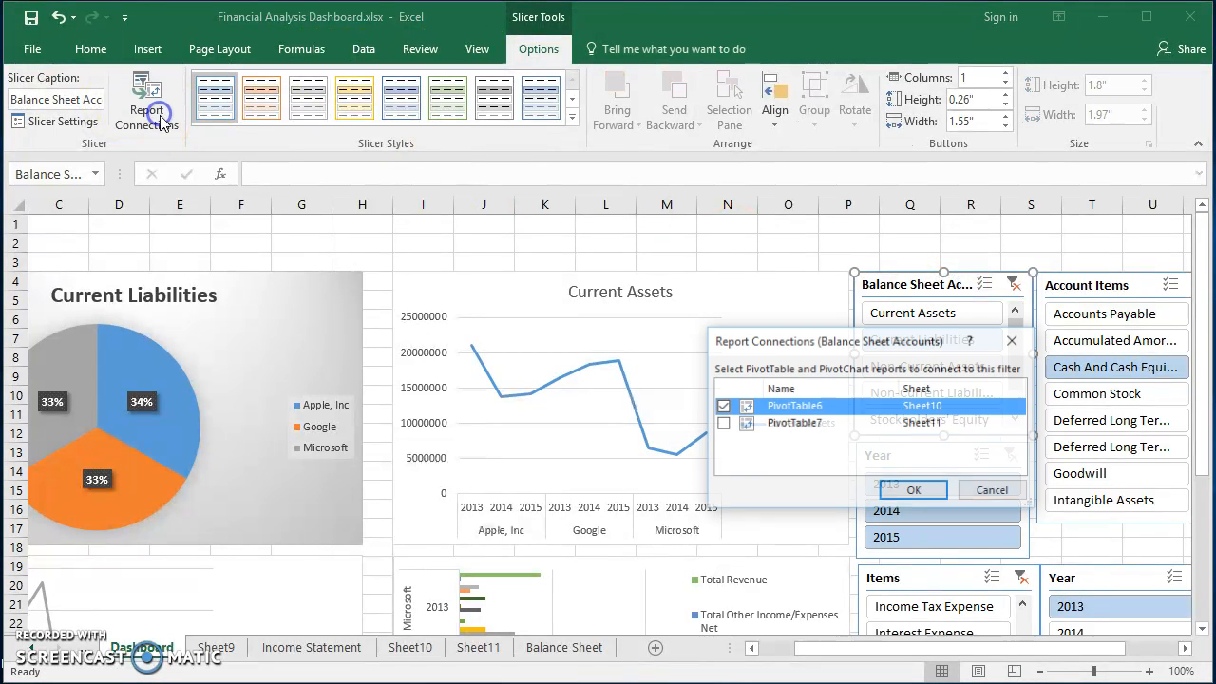
left_click(722, 424)
left_click(913, 490)
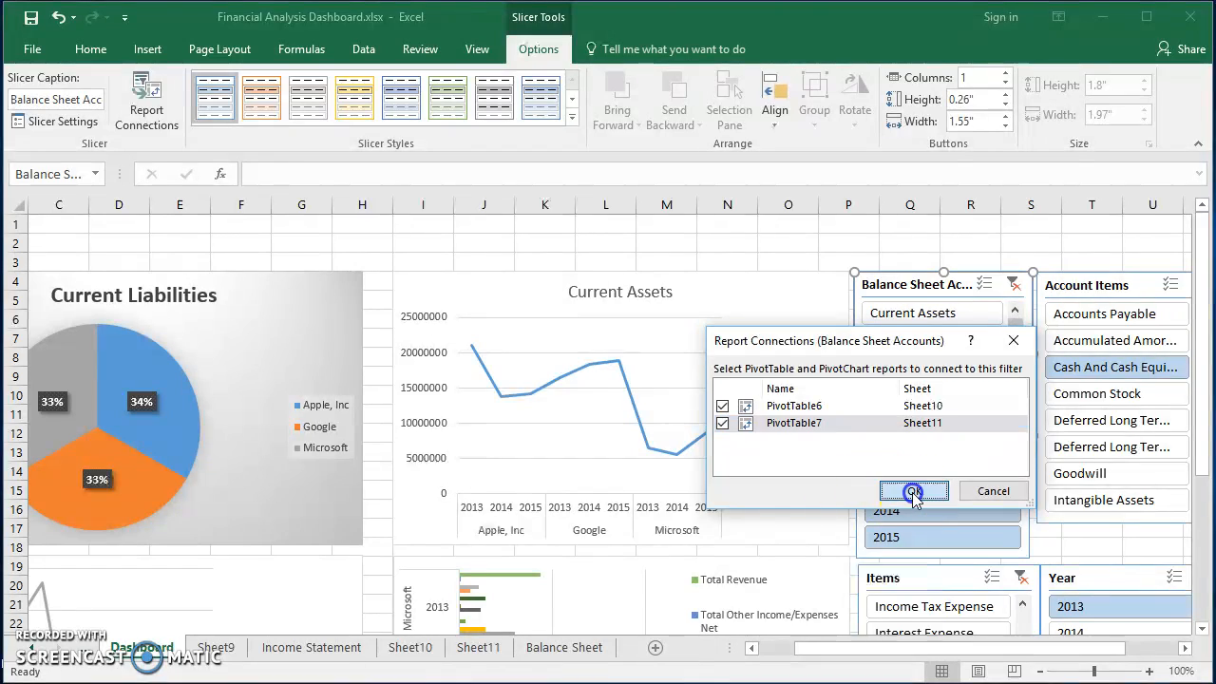
Connect the Account Items slicer to PivotTable6 on Sheet10 in addition to PivotTable7.
left_click(1099, 297)
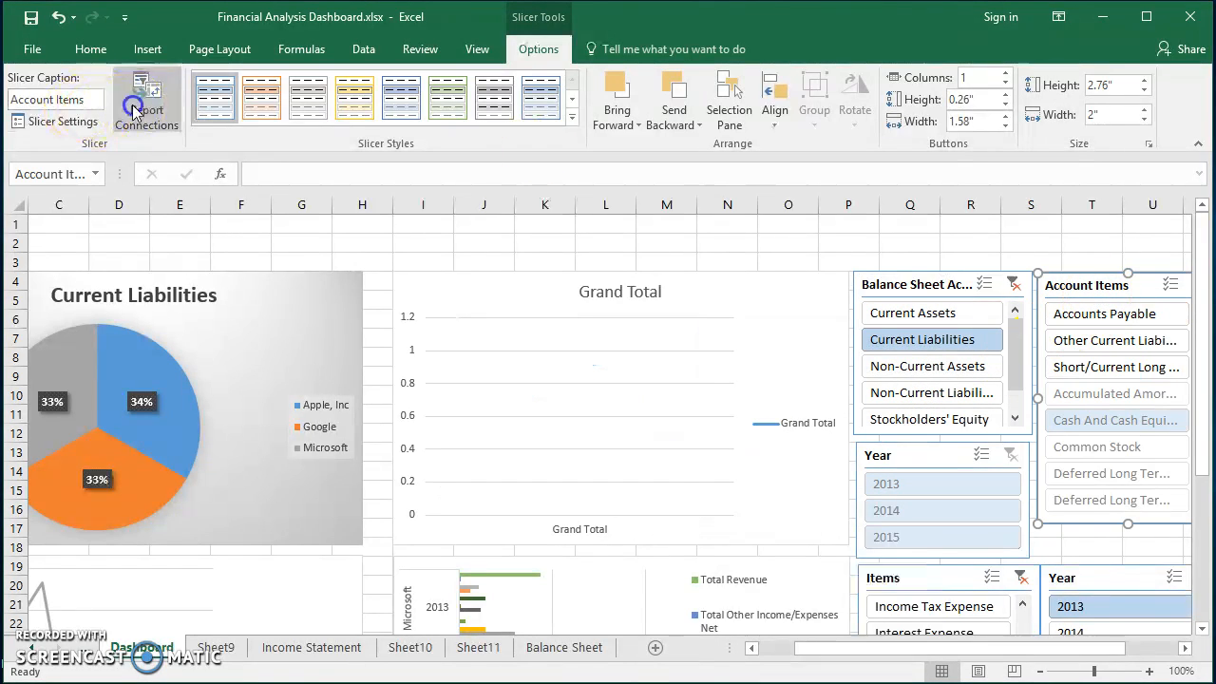
left_click(147, 113)
left_click(721, 407)
left_click(909, 494)
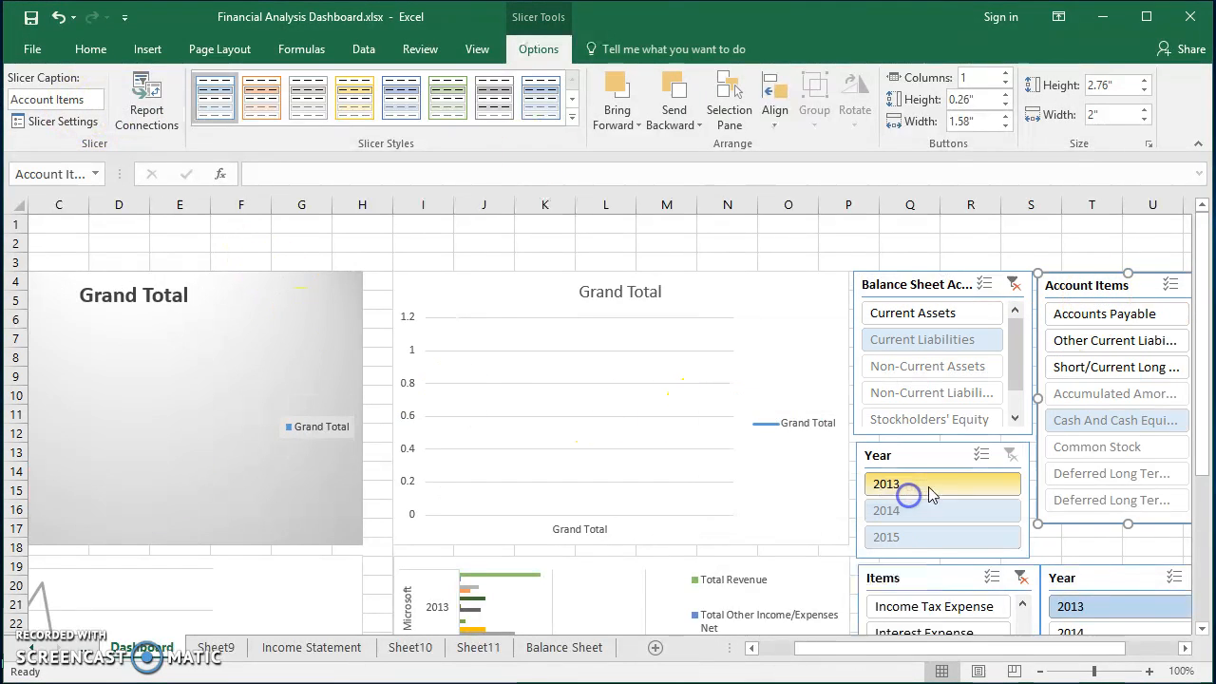
Connect the balance sheet Year slicer to PivotTable6 as well and filter both balance sheet charts to Current Assets.
left_click(960, 452)
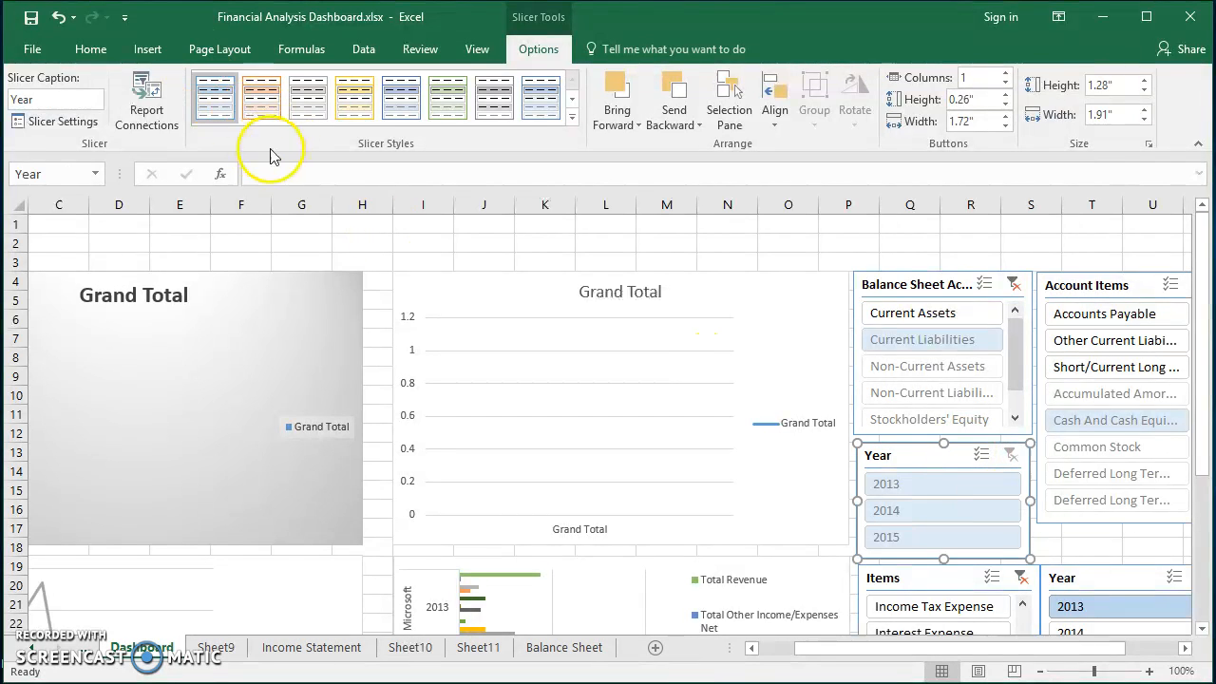
left_click(147, 109)
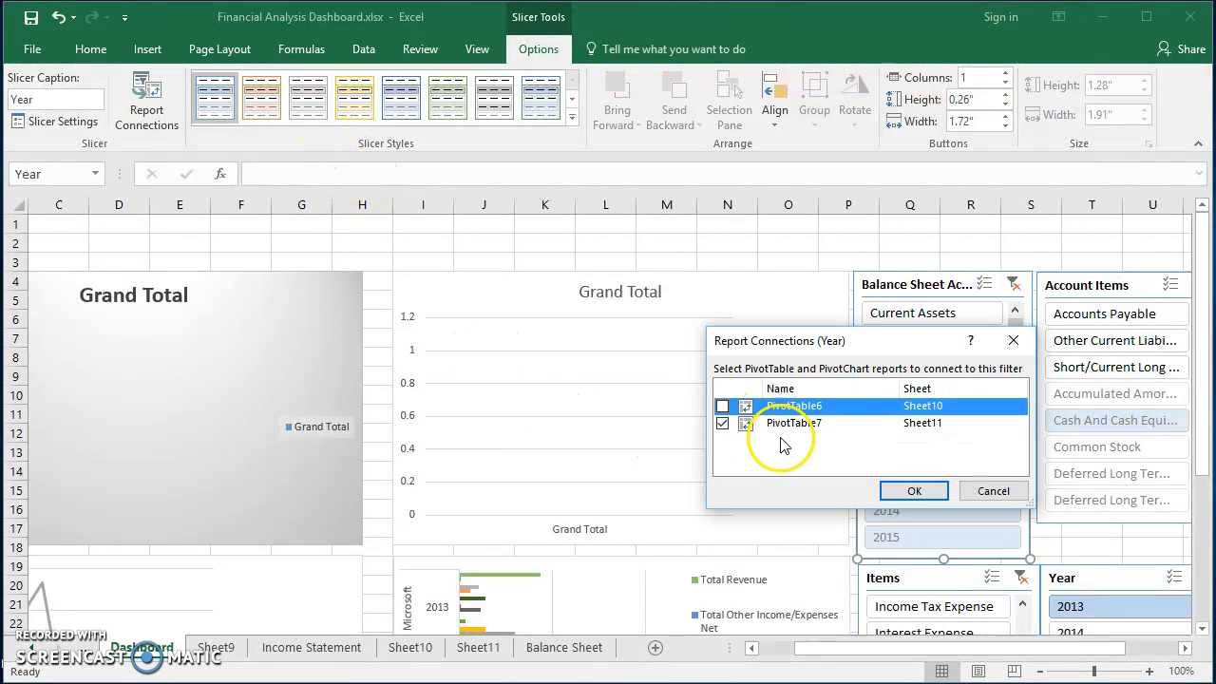
left_click(914, 491)
left_click(1014, 330)
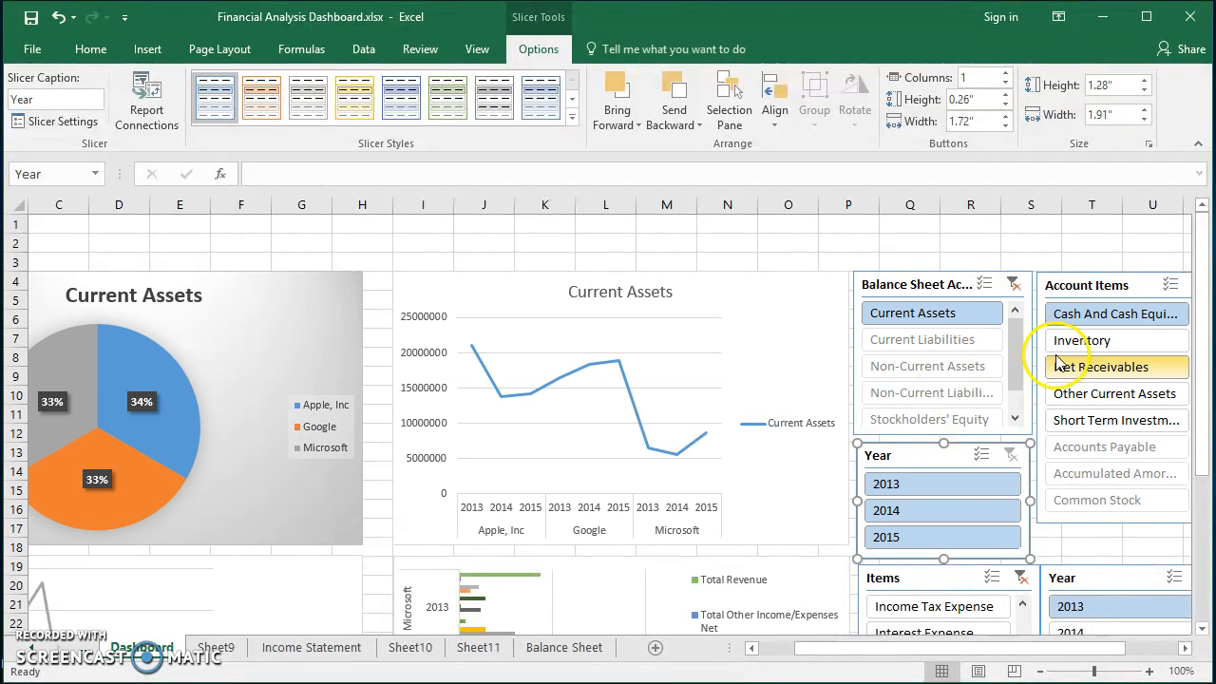
Connect the Items slicer to PivotTable5 on Sheet9 in addition to PivotTable4.
scroll(954, 397, "down", 3)
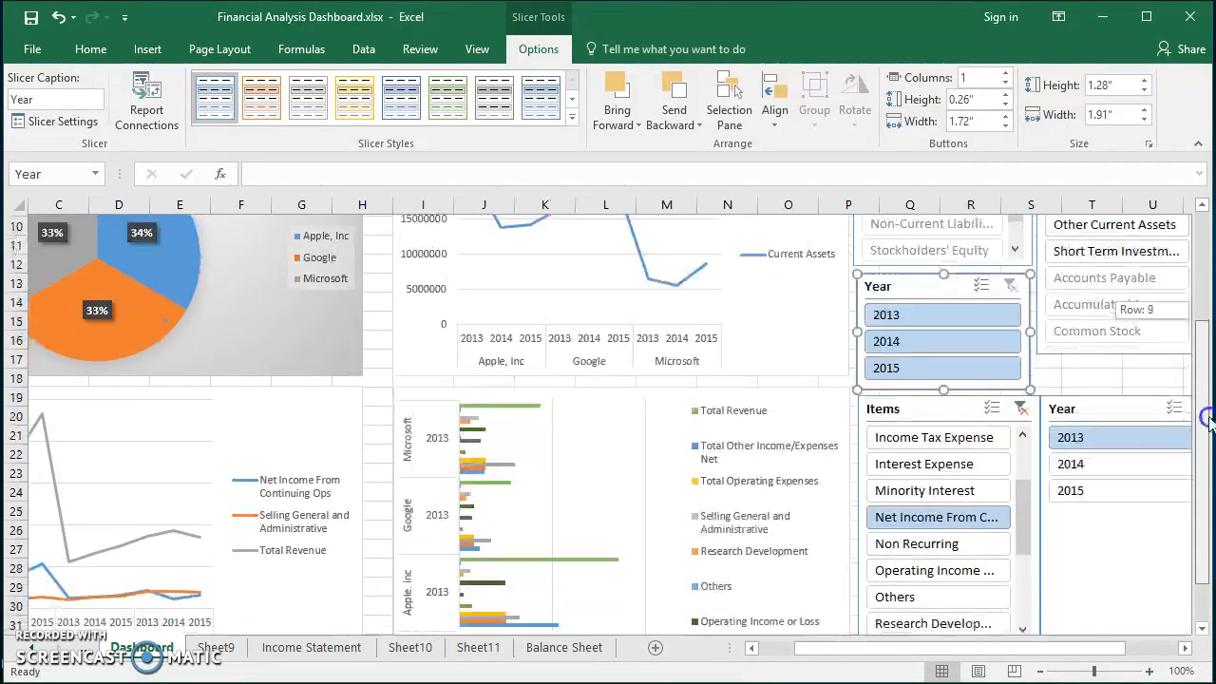
left_click(949, 372)
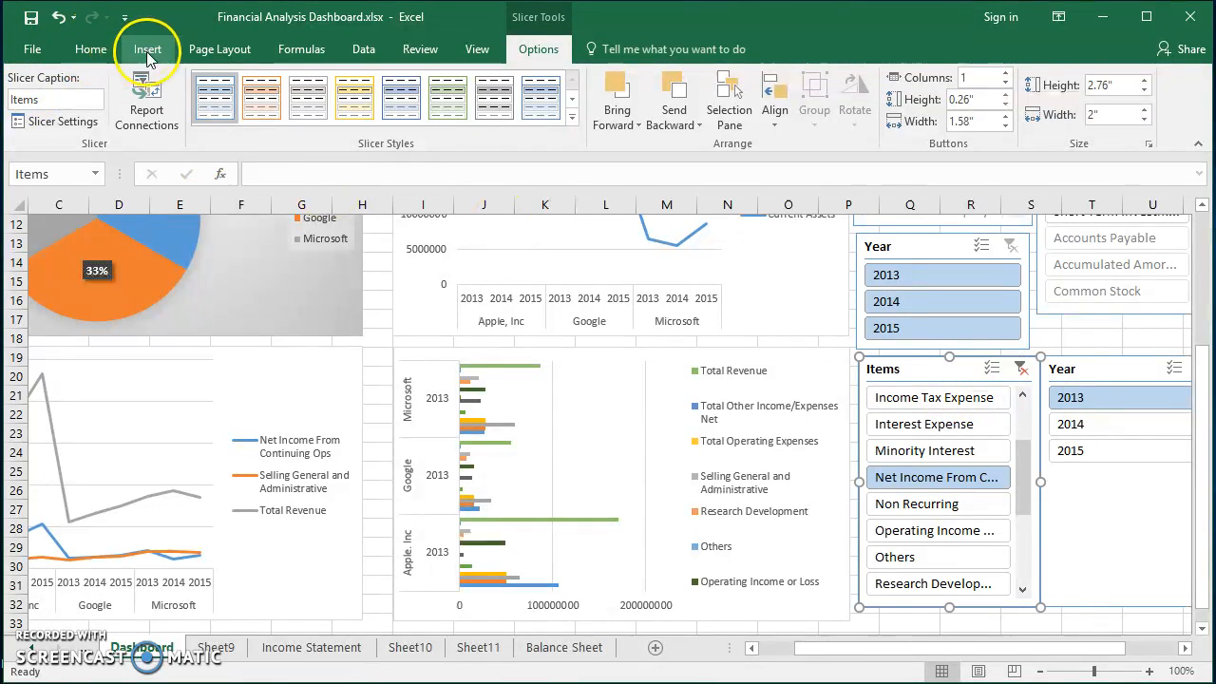
left_click(146, 99)
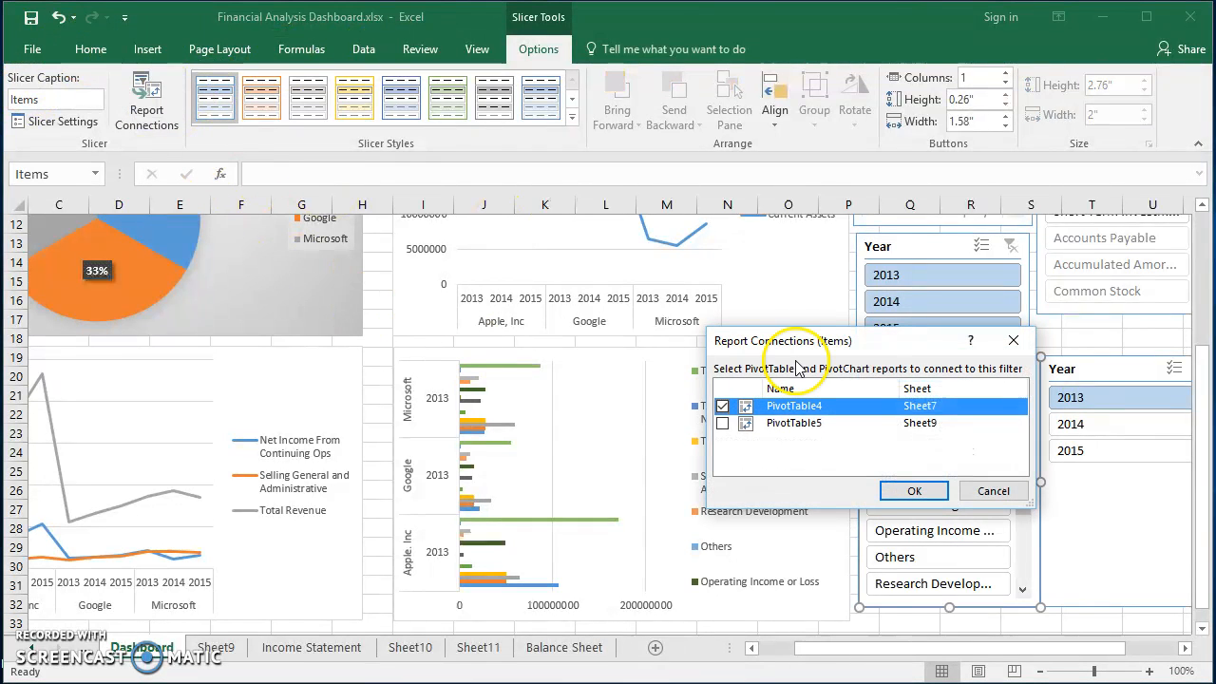
left_click(722, 423)
left_click(912, 490)
Connect the income statement Year slicer to PivotTable4 on Sheet7 in addition to PivotTable5, leaving the slicer deselected.
left_click(1085, 500)
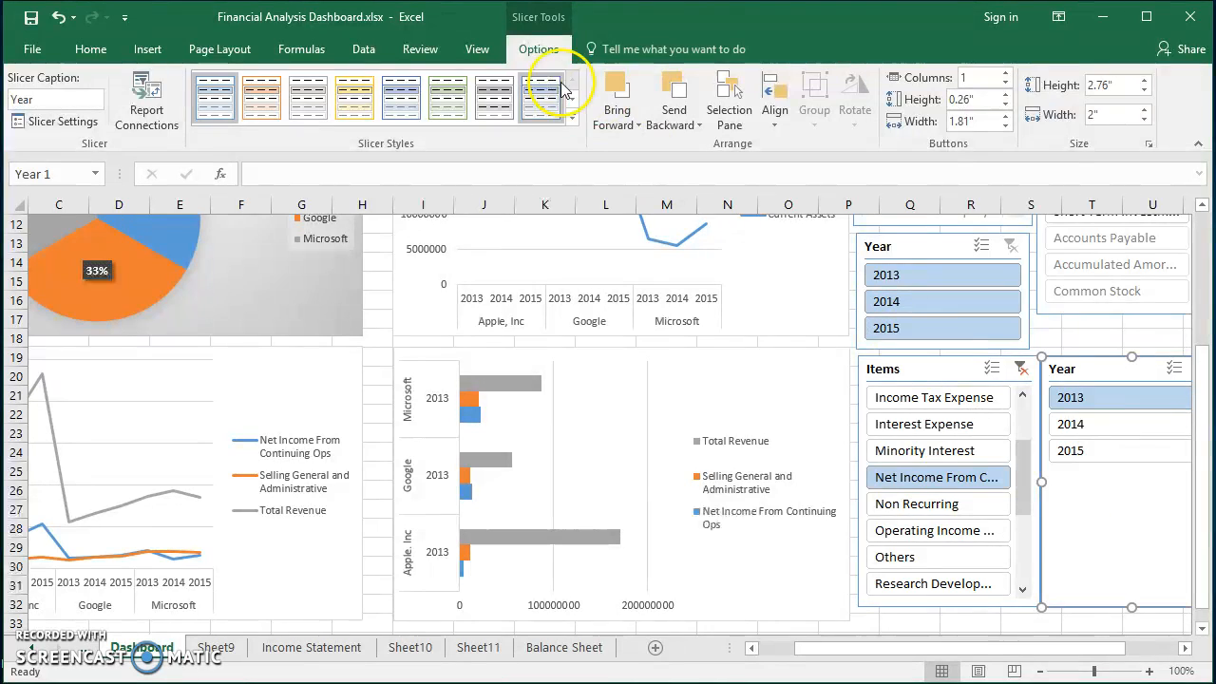
left_click(146, 100)
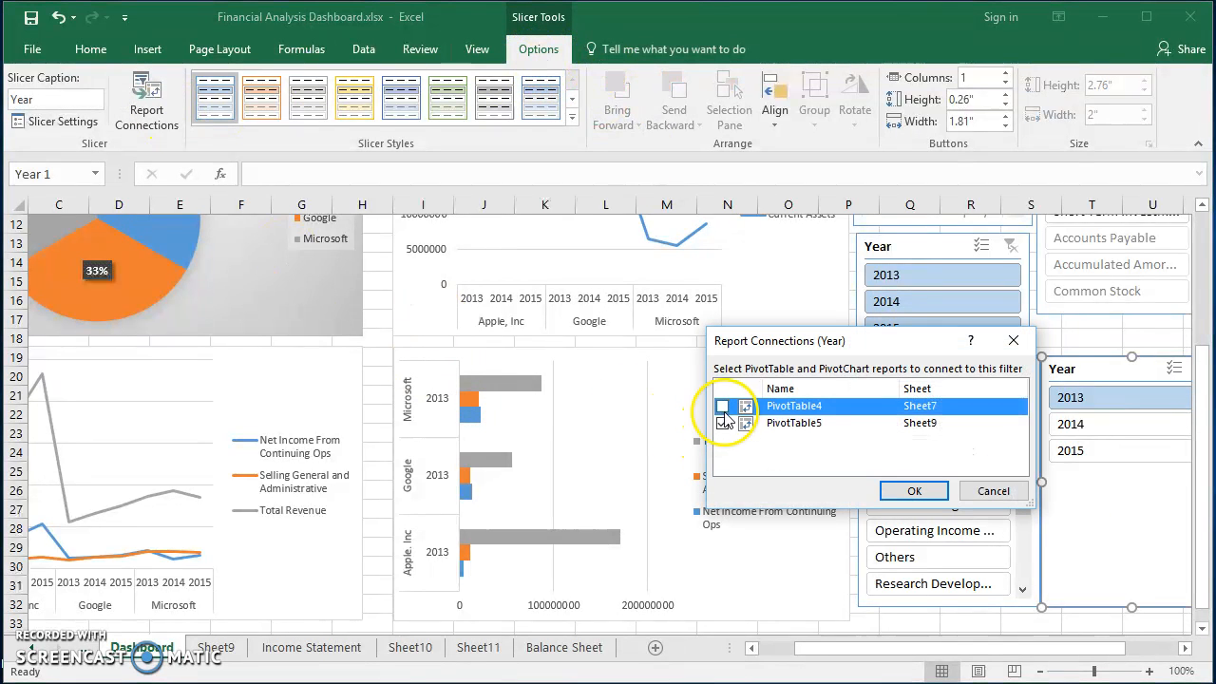
left_click(914, 491)
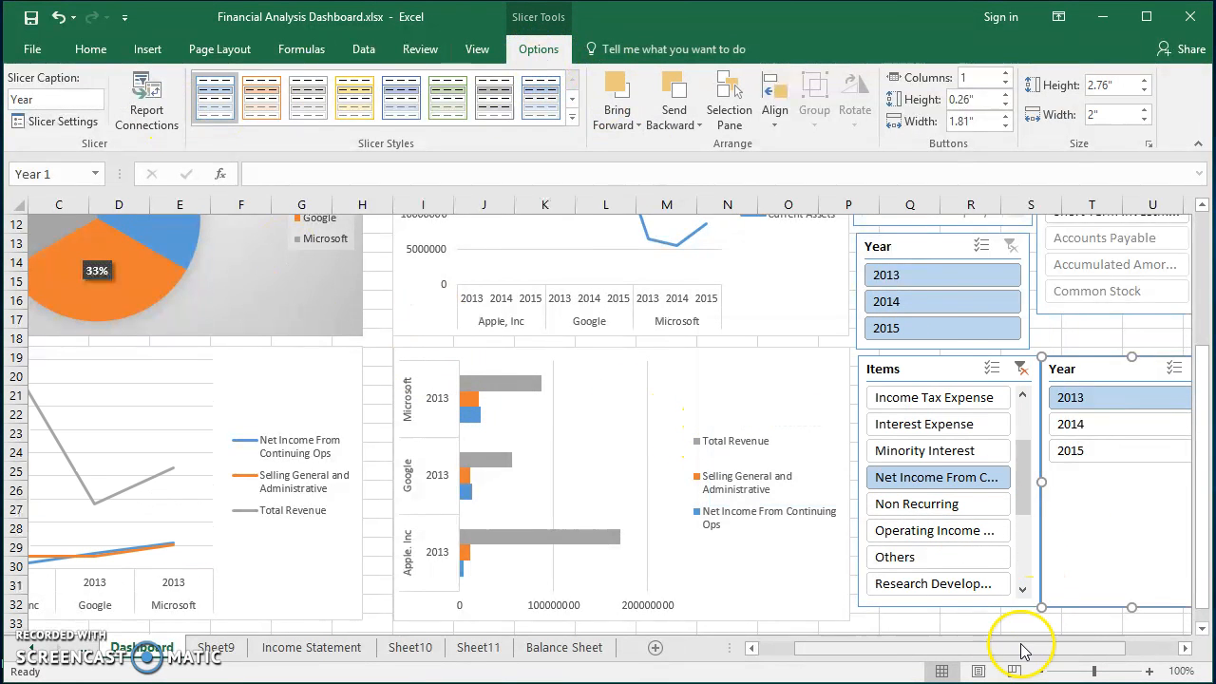
left_click_drag(1021, 651, 985, 650)
left_click(495, 302)
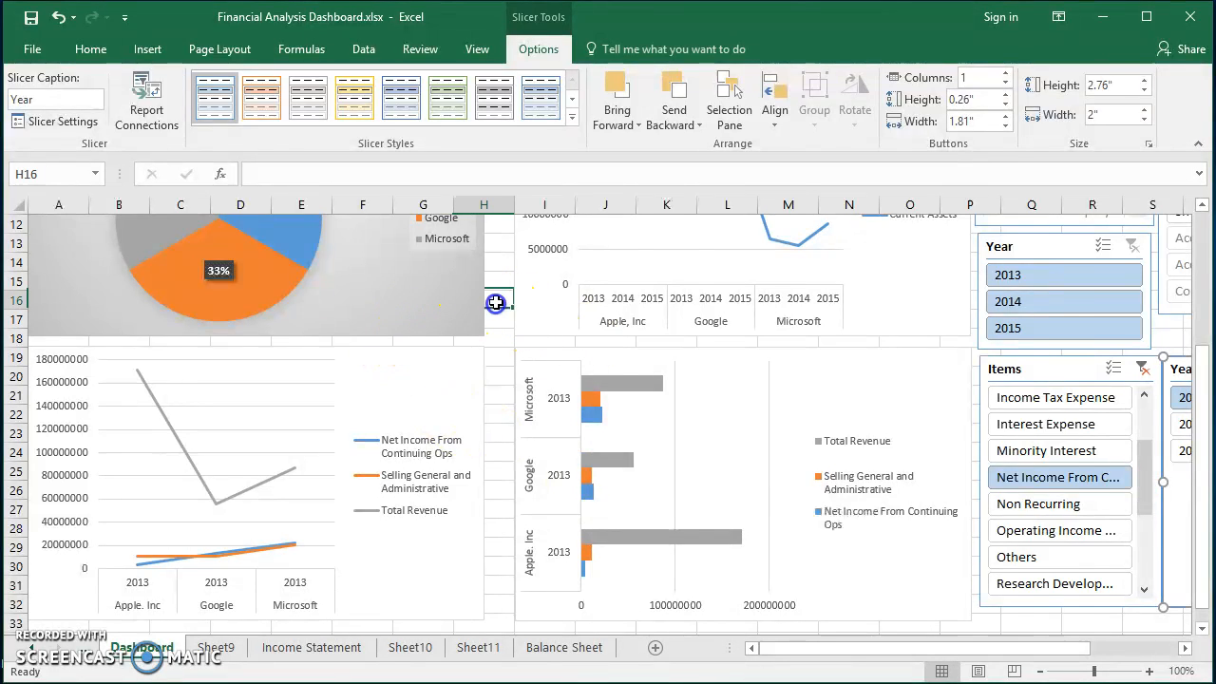
Enter the title "Financial Statements Analysis Dashboard" in cell A1 of the Dashboard sheet.
scroll(456, 285, "up", 4)
left_click(85, 223)
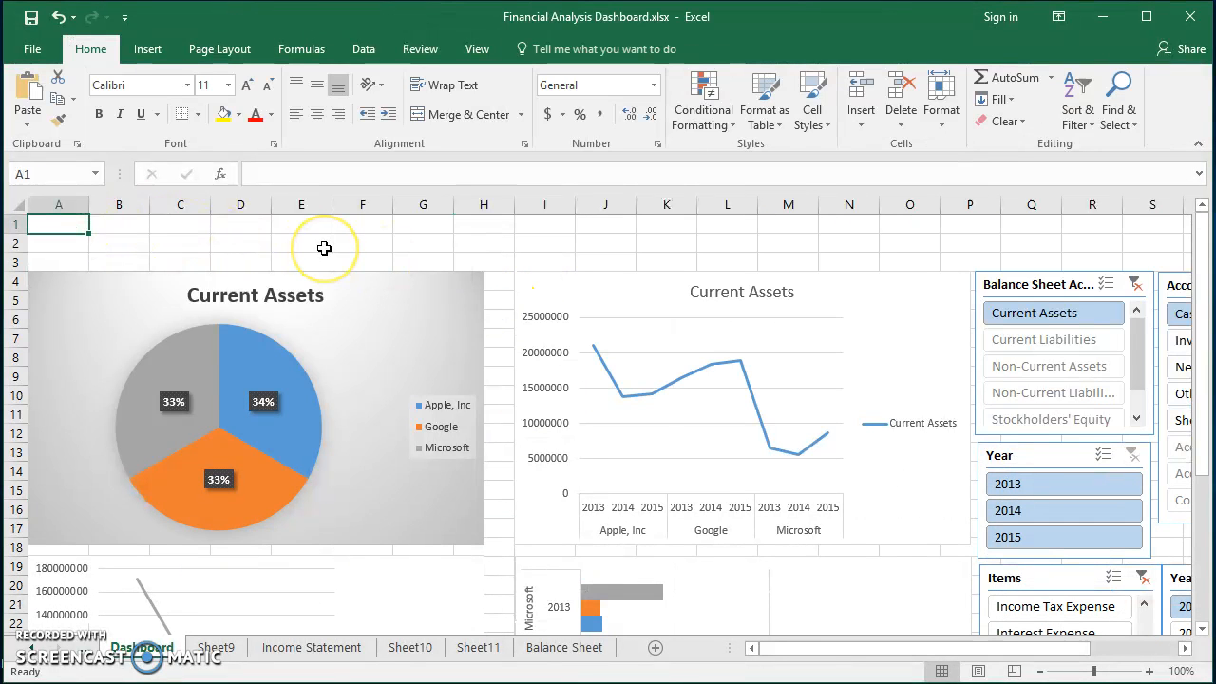
type("Financial")
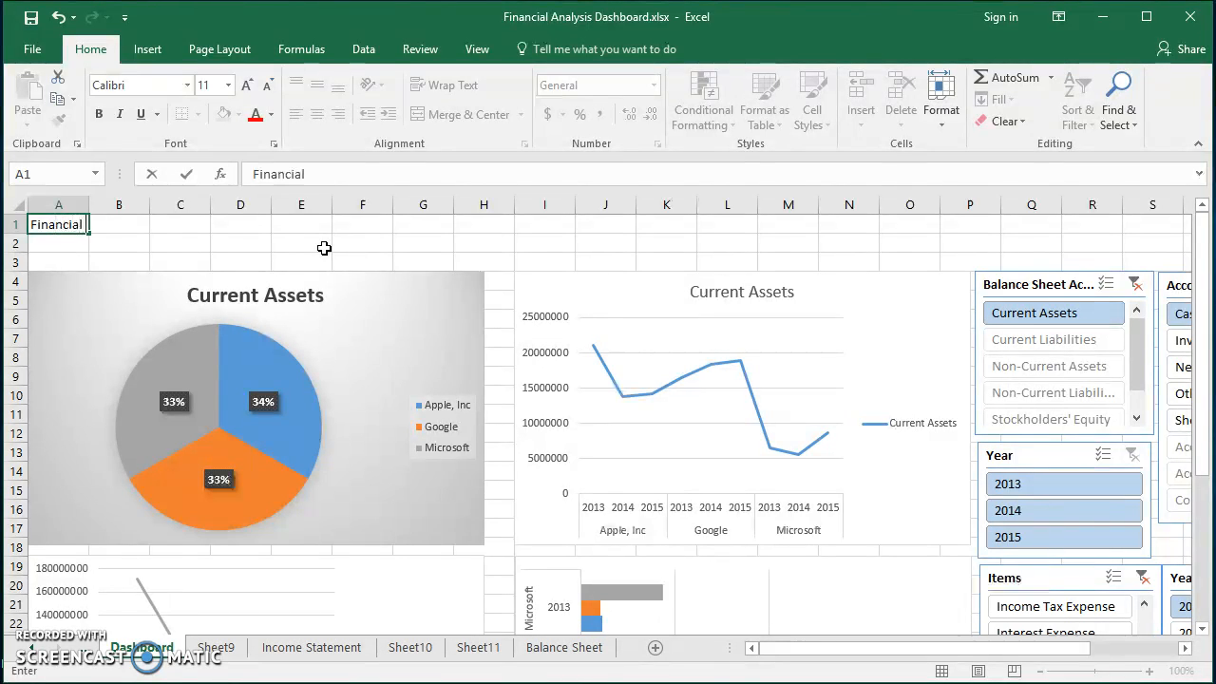
type(" Statements Analysis Dashboard")
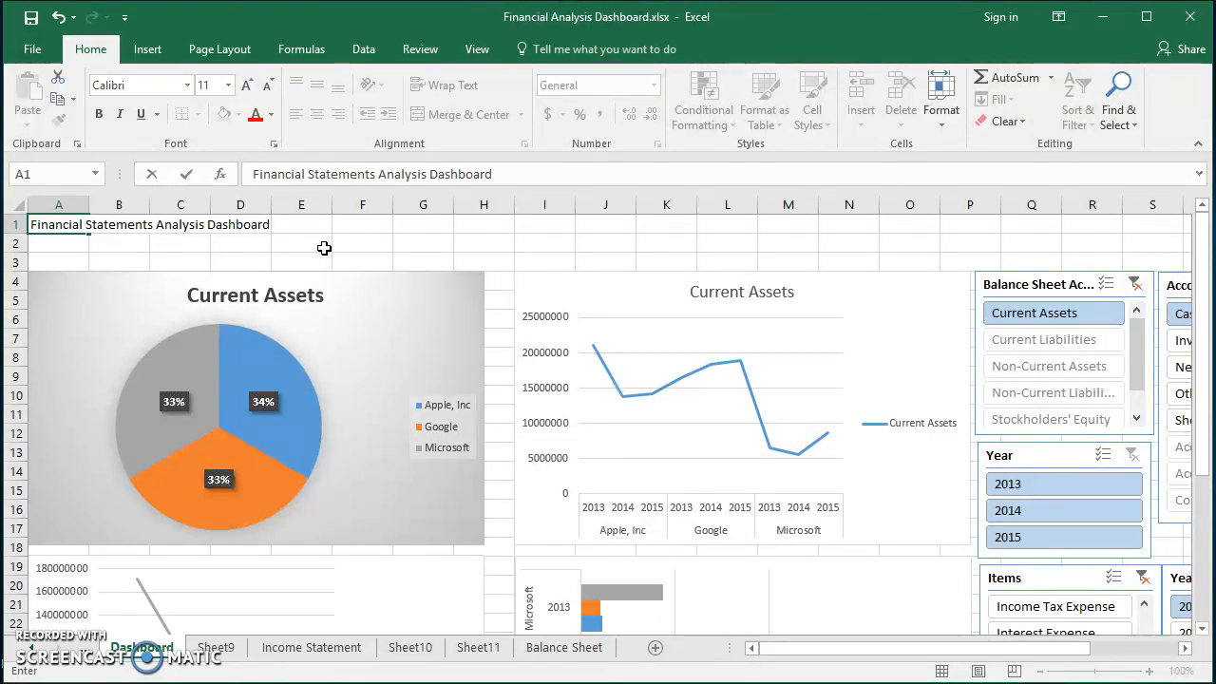
Enlarge the font of the dashboard title in cell A1 by several sizes and make it bold.
left_click(81, 229)
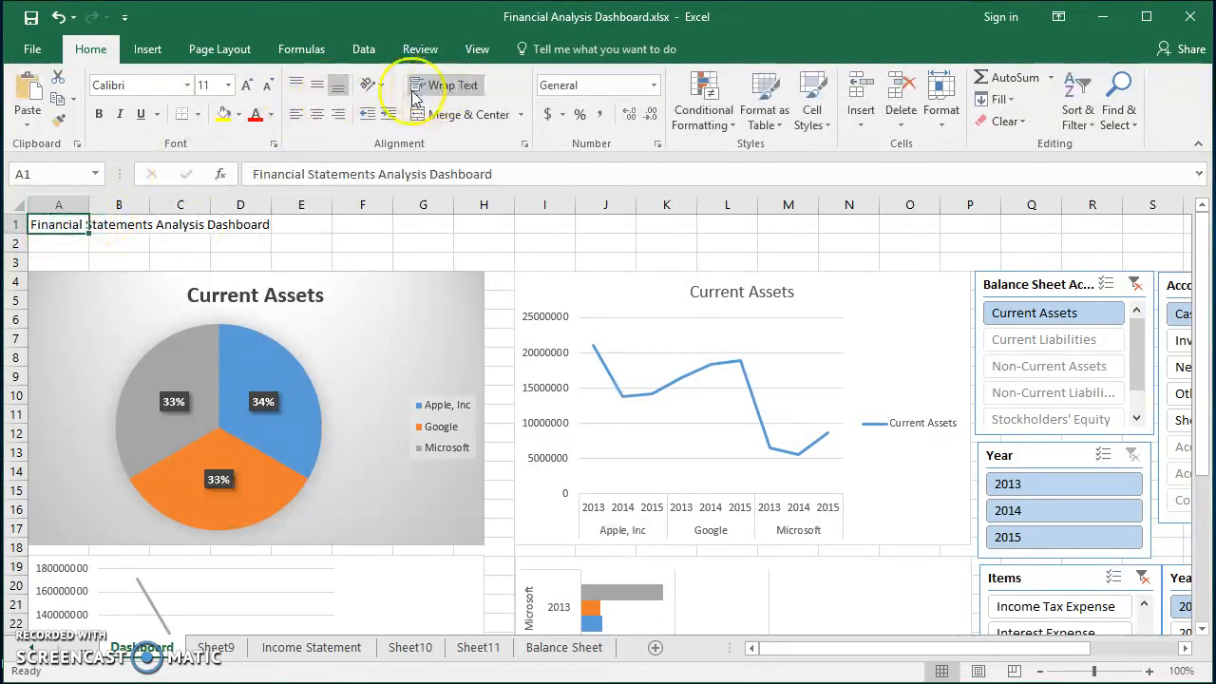
left_click(246, 85)
left_click(246, 84)
left_click(246, 84)
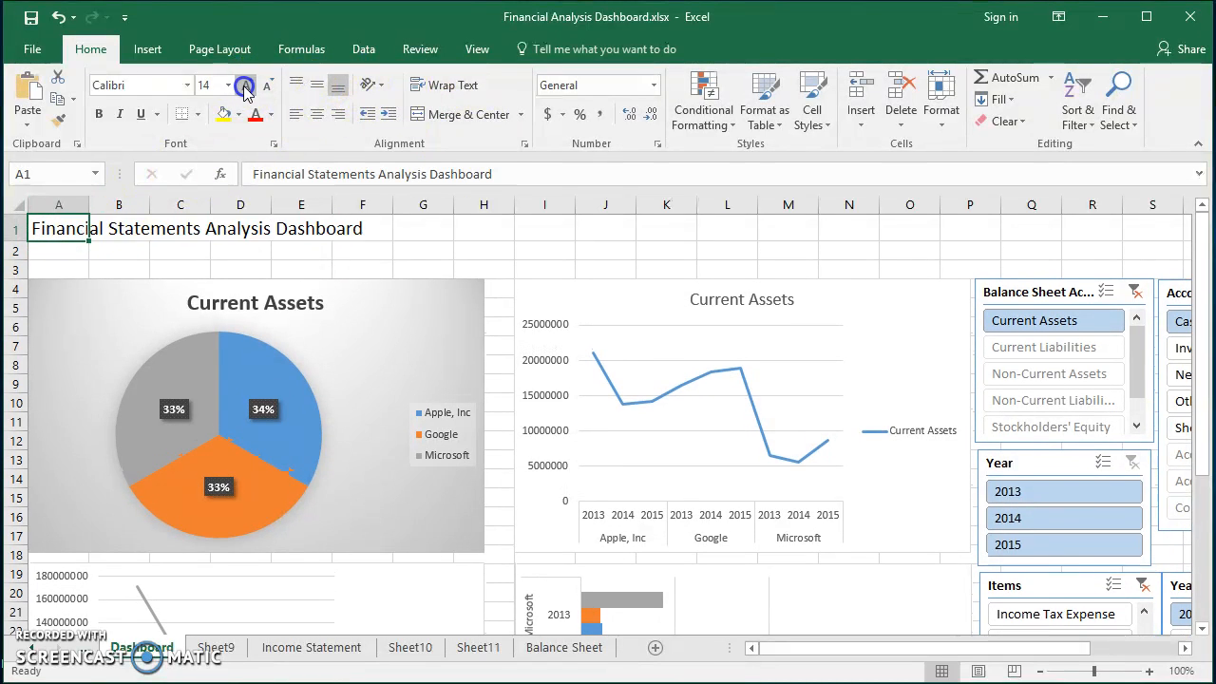
left_click(246, 84)
left_click(246, 85)
key("ctrl+b")
left_click(526, 236)
scroll(525, 264, "down", 2)
scroll(525, 264, "up", 2)
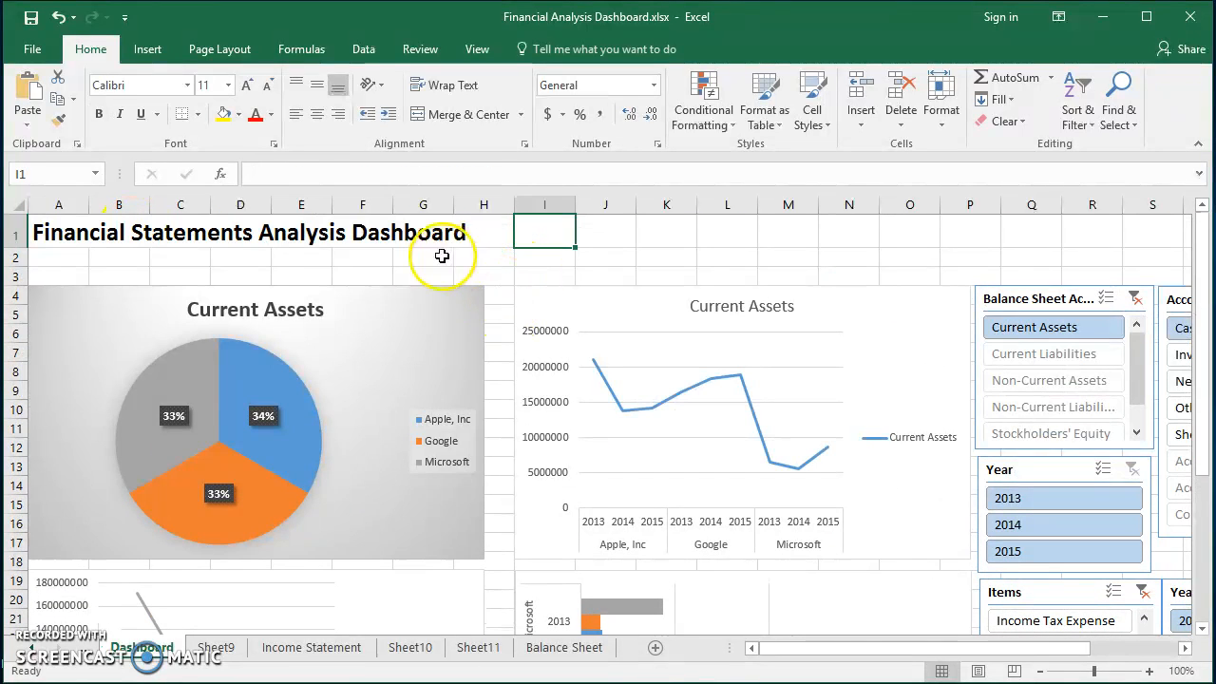